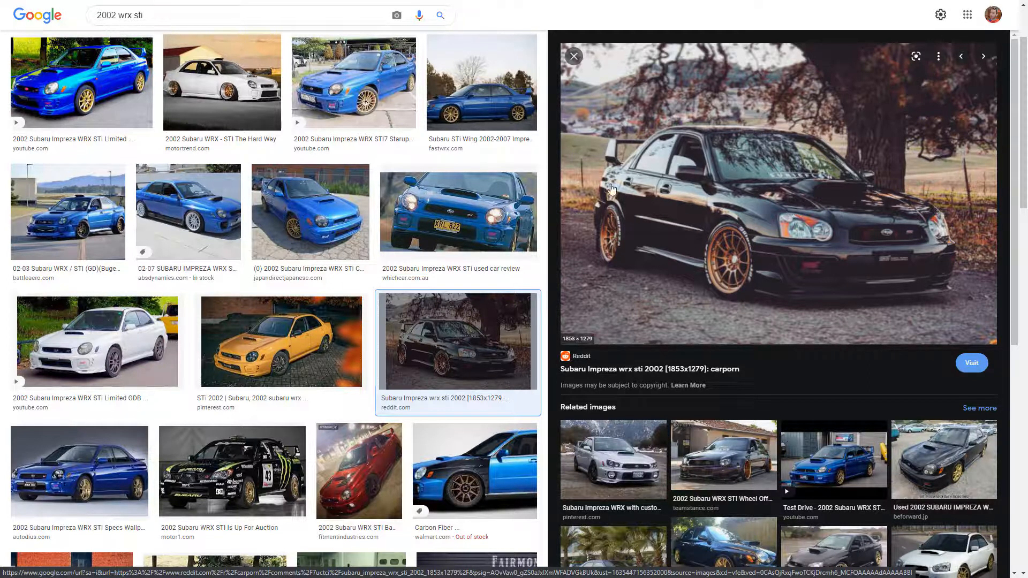
- Examine several 2002 WRX STI reference photos in the image results, comparing the hood and front-end shapes
click(250, 88)
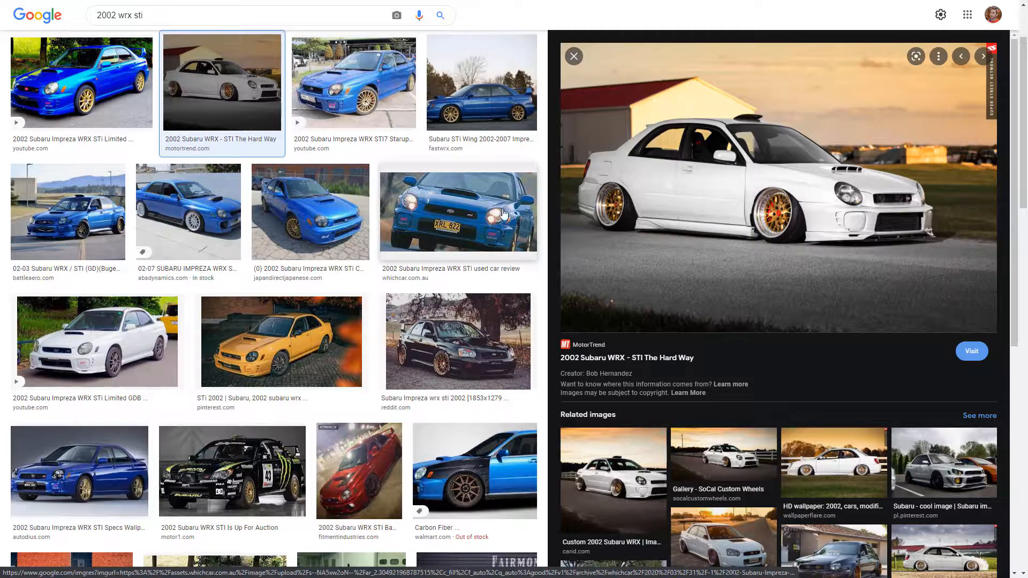
click(482, 218)
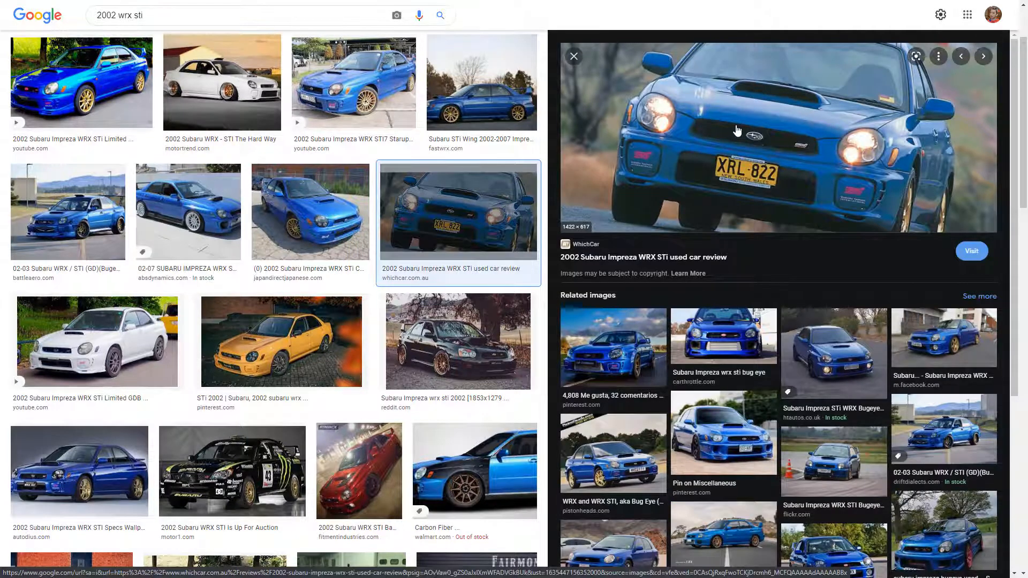
scroll(731, 129, up, 2)
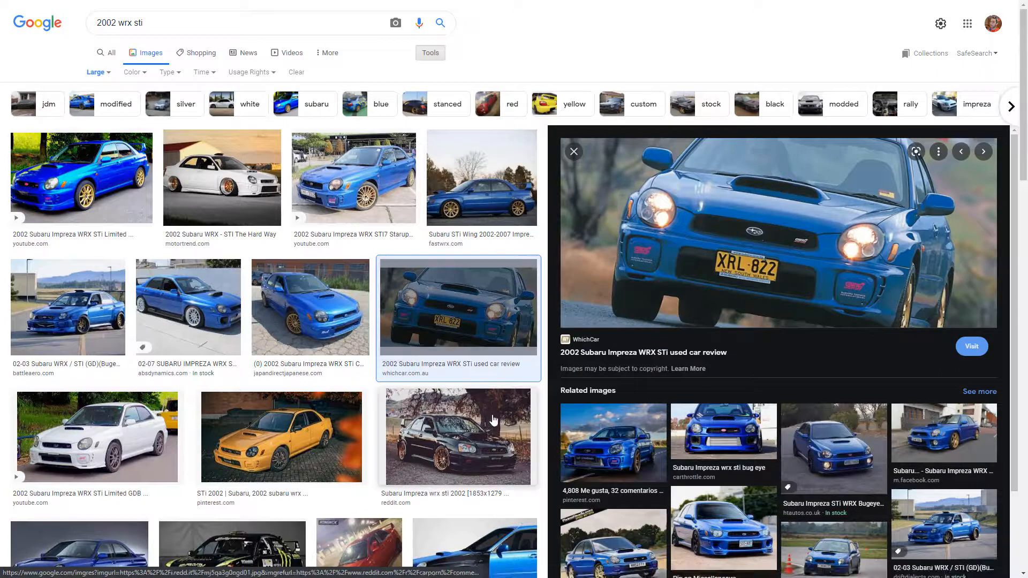
click(491, 415)
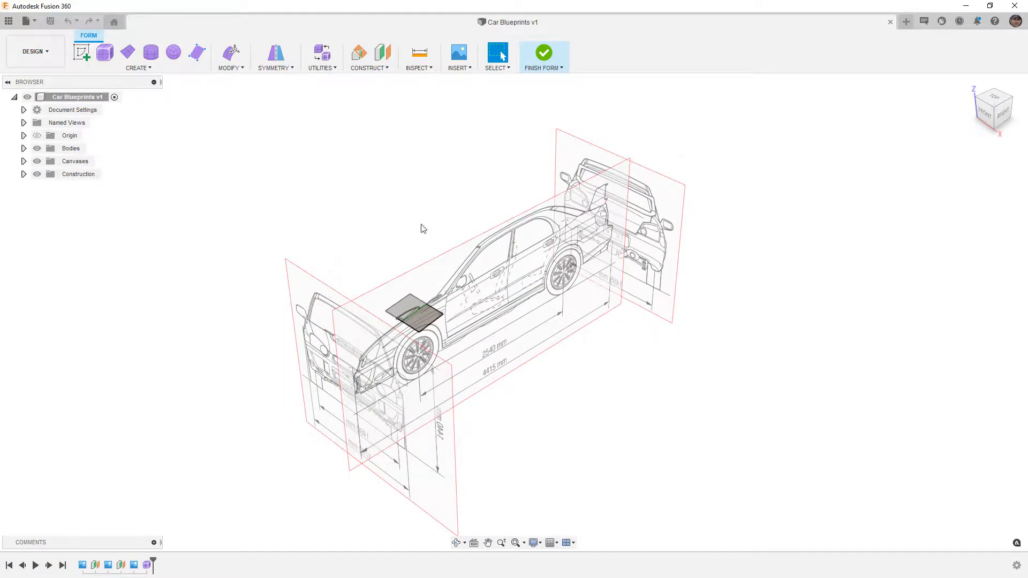
- In Fusion 360, move the entire T-spline plane about 8 mm rearward and 10 mm down onto the side blueprint's hood line
click(428, 324)
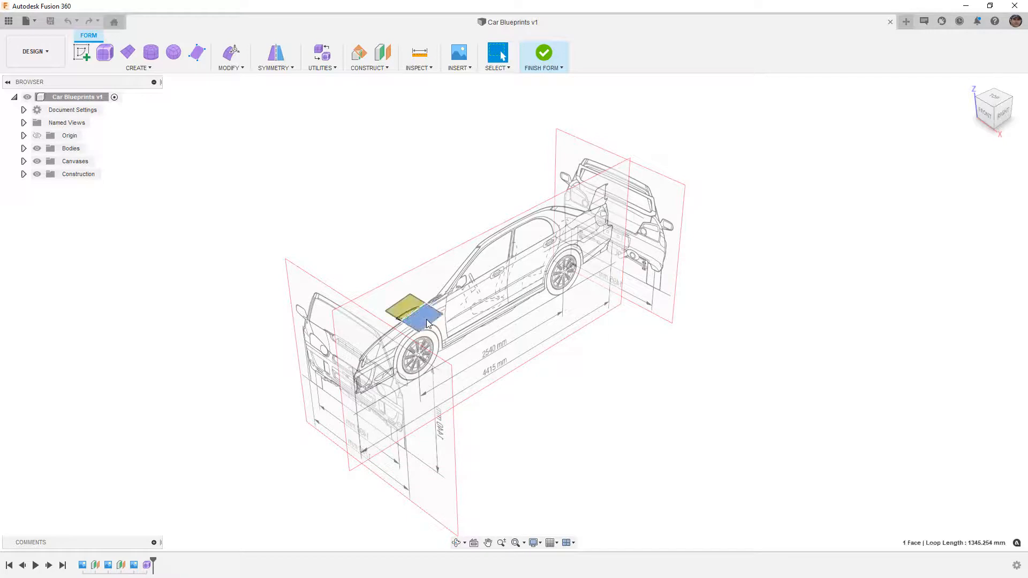
click(411, 249)
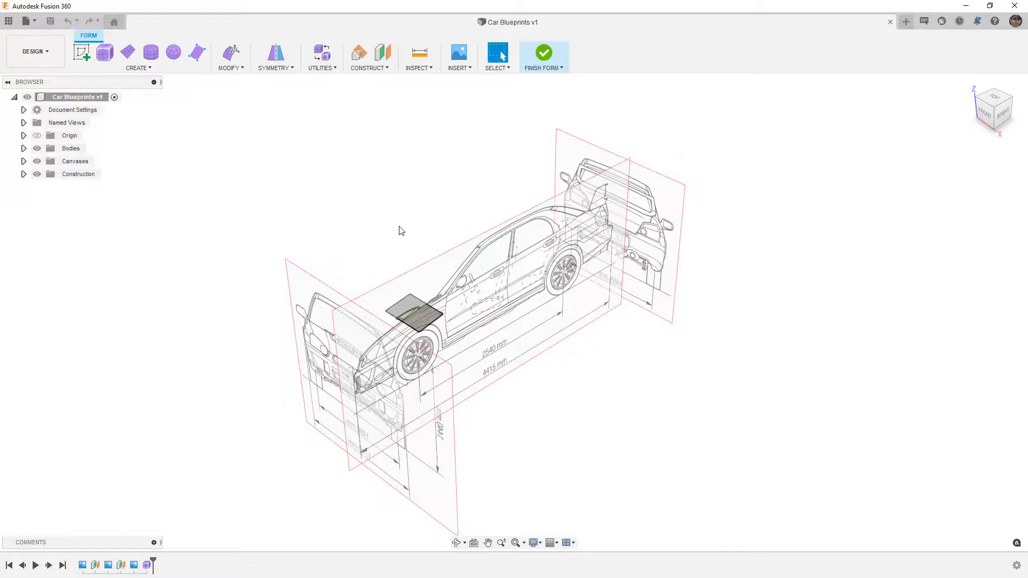
click(1006, 123)
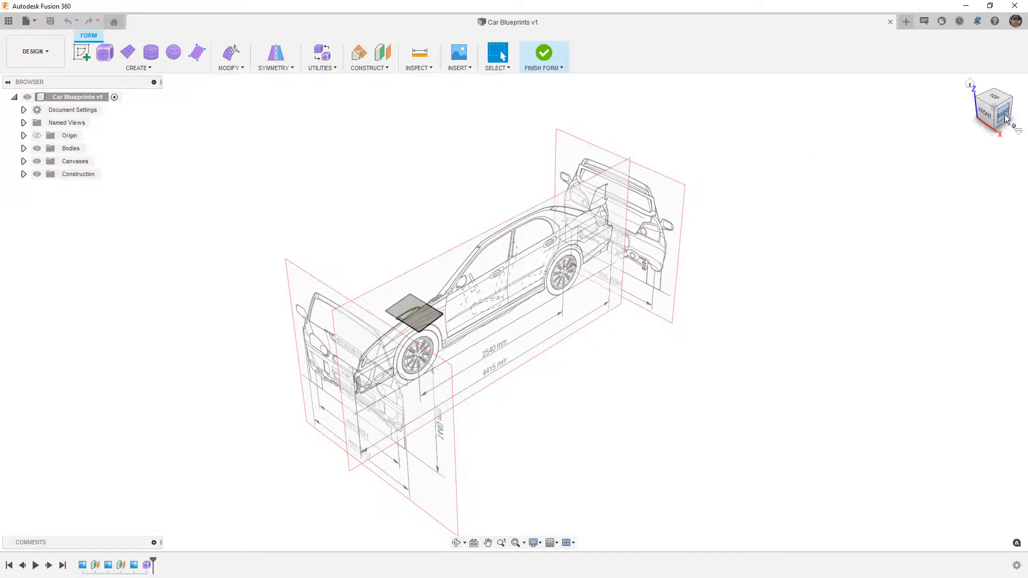
scroll(407, 279, up, 3)
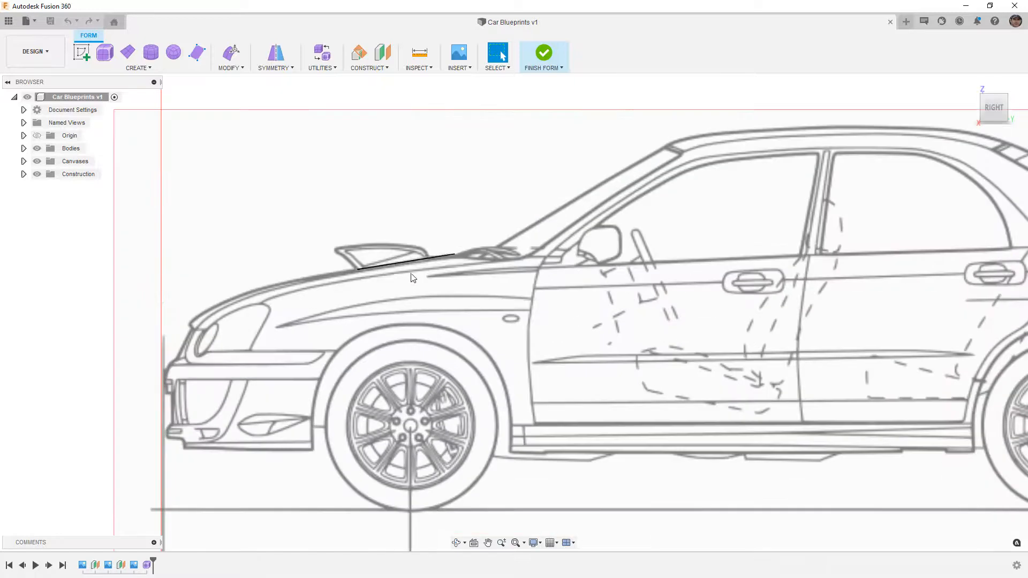
scroll(445, 259, up, 4)
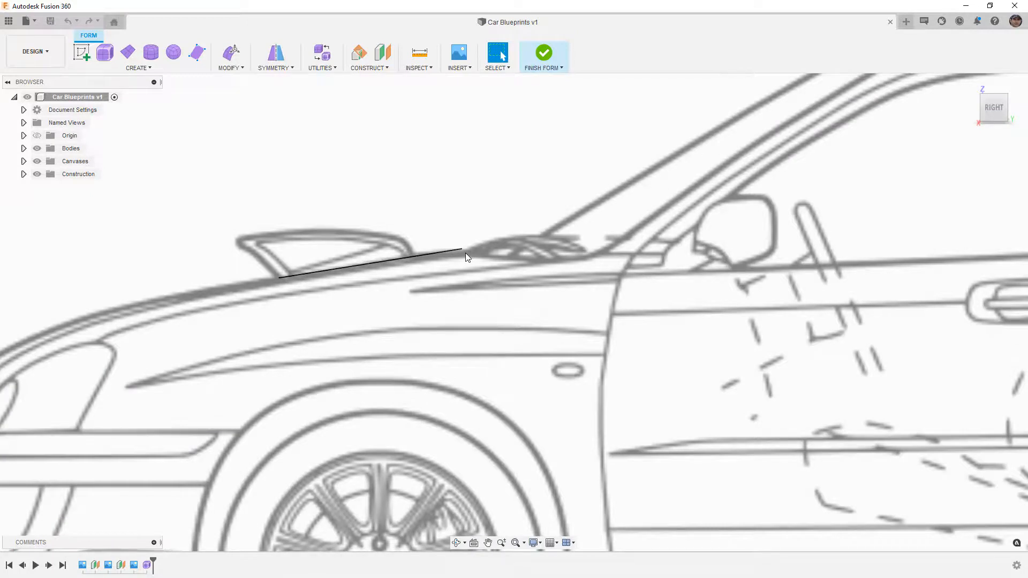
mouse_move(202, 205)
mouse_down()
mouse_move(289, 248)
mouse_move(514, 310)
mouse_up()
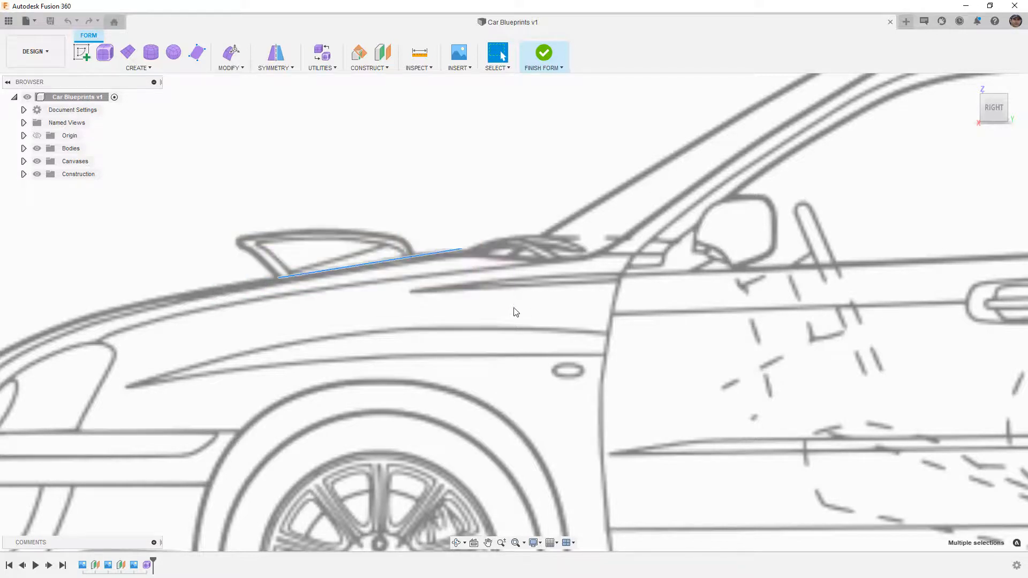
click(231, 53)
scroll(426, 264, up, 2)
scroll(426, 264, up, 1)
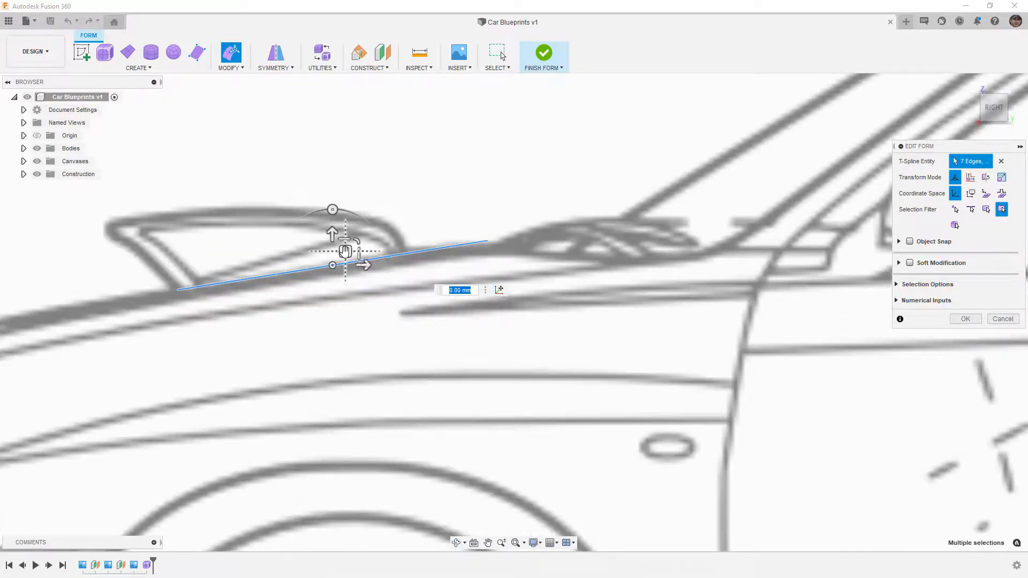
mouse_move(345, 253)
mouse_down()
mouse_move(335, 253)
mouse_move(351, 260)
mouse_up()
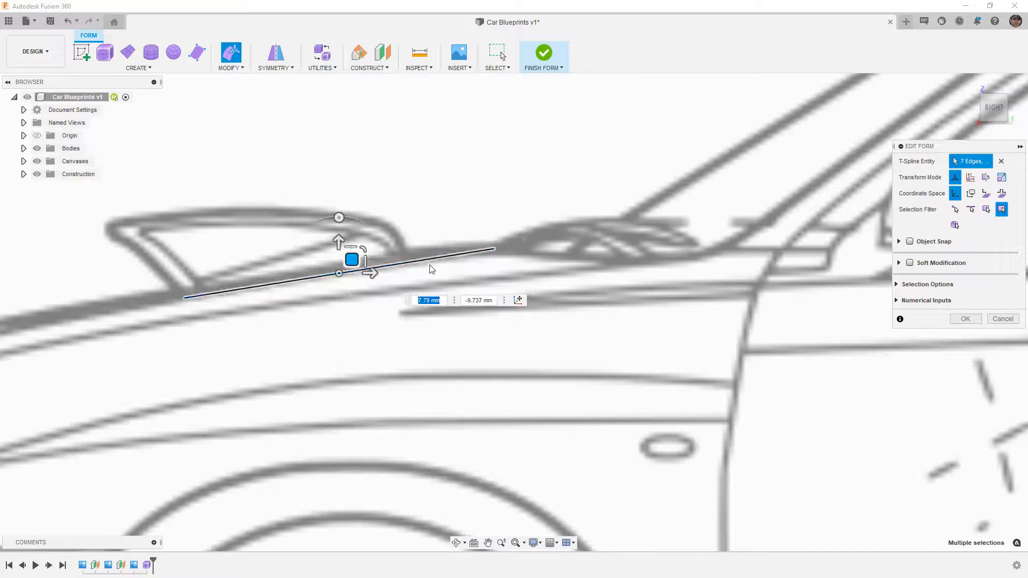
- Move the plane's two front edges slightly forward and up to match the hood line in the side view
click(141, 260)
drag(125, 250, 233, 339)
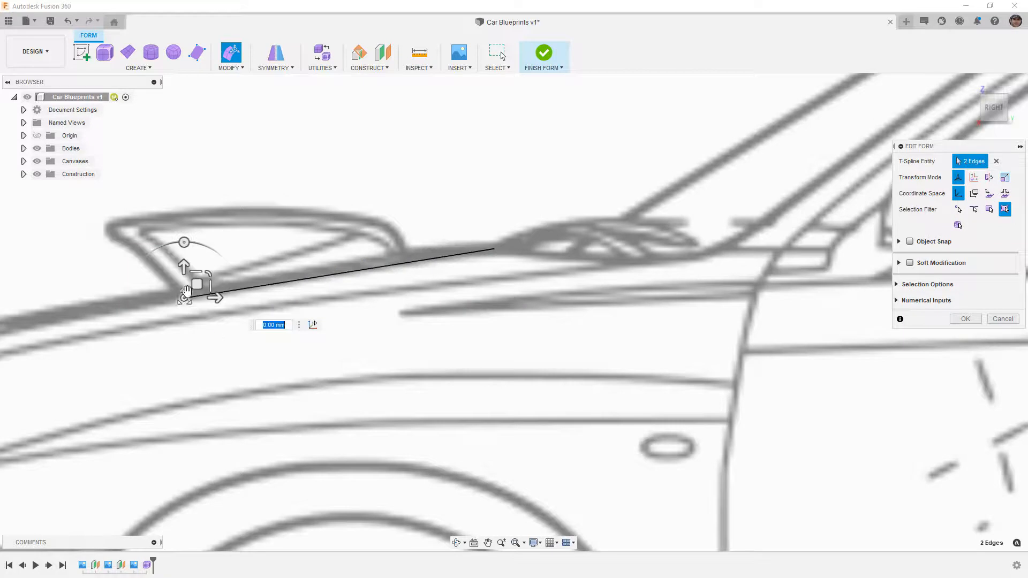
drag(197, 284, 191, 279)
- Try extruding only one of the plane's front edges 150 mm forward, and undo it
scroll(304, 245, down, 5)
shift+middle_drag(210, 344, 248, 307)
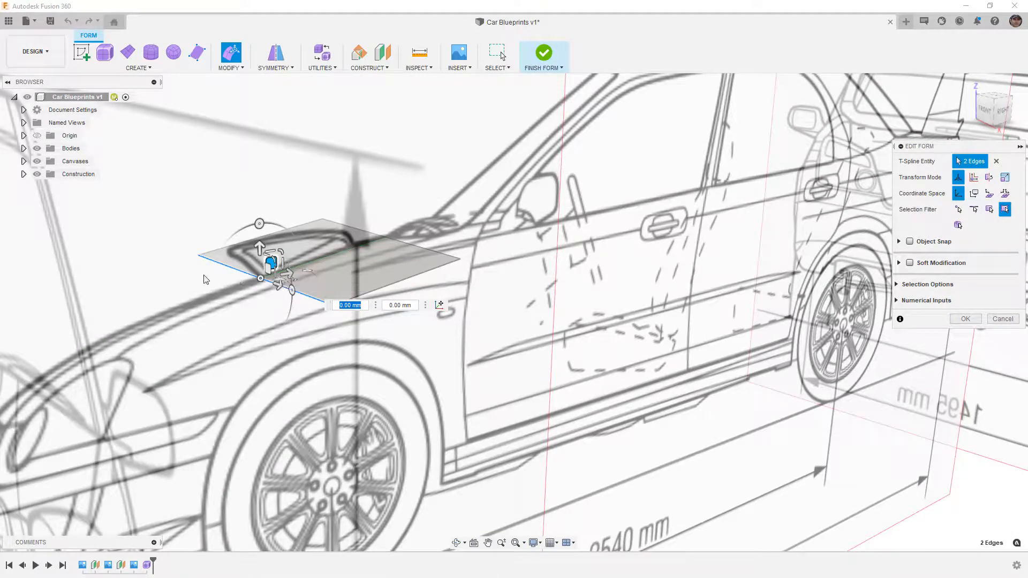
click(176, 226)
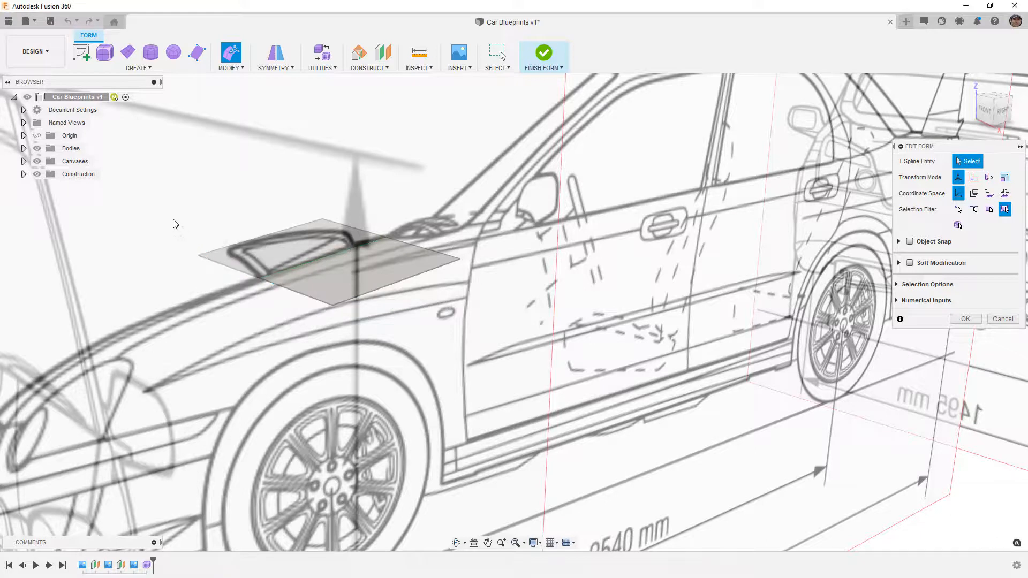
click(290, 294)
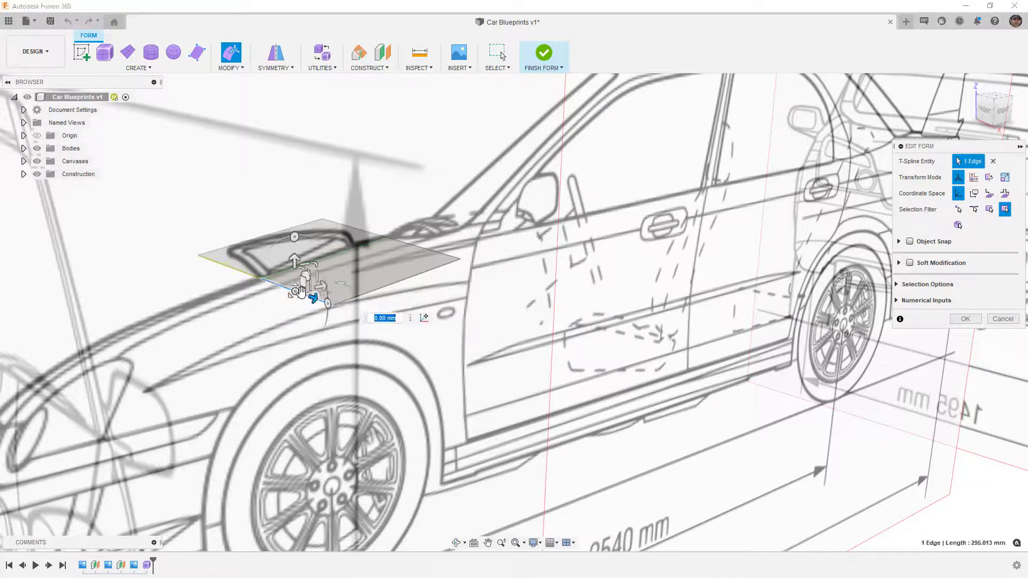
alt+drag(318, 291, 292, 322)
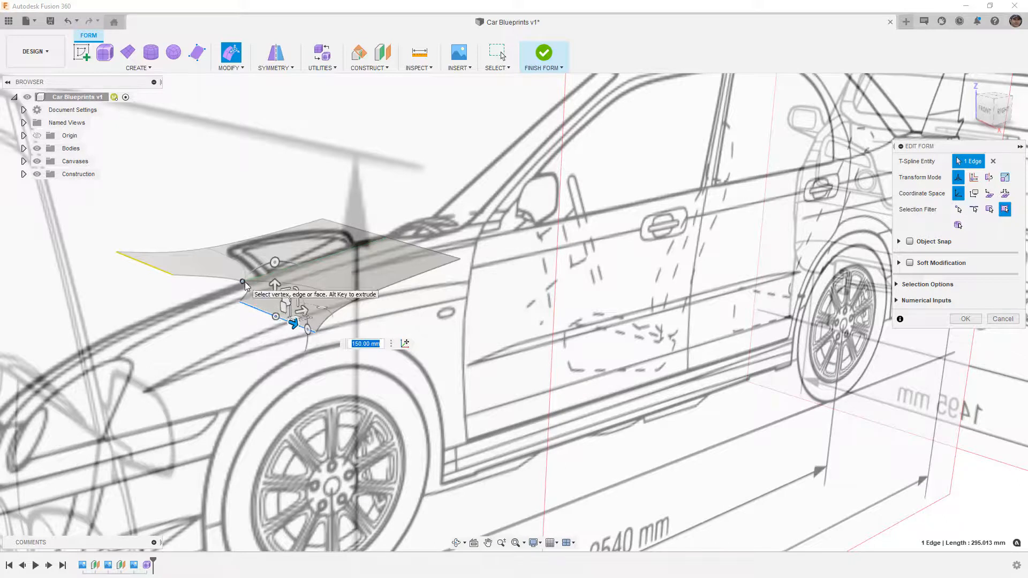
key(ctrl+z)
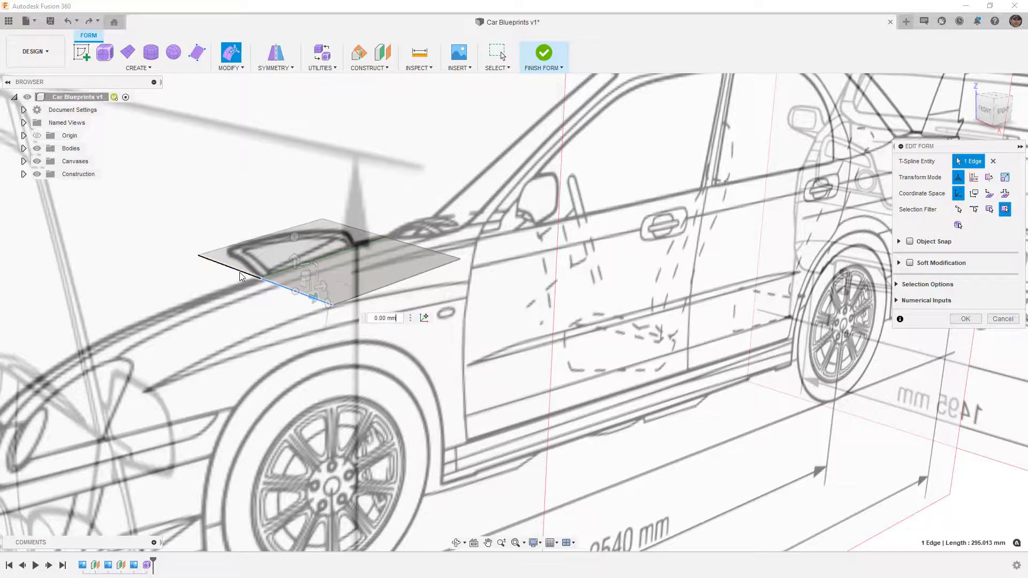
- Extrude both front edges forward repeatedly along the side blueprint's hood profile, over the nose and down to the bumper
shift+click(240, 271)
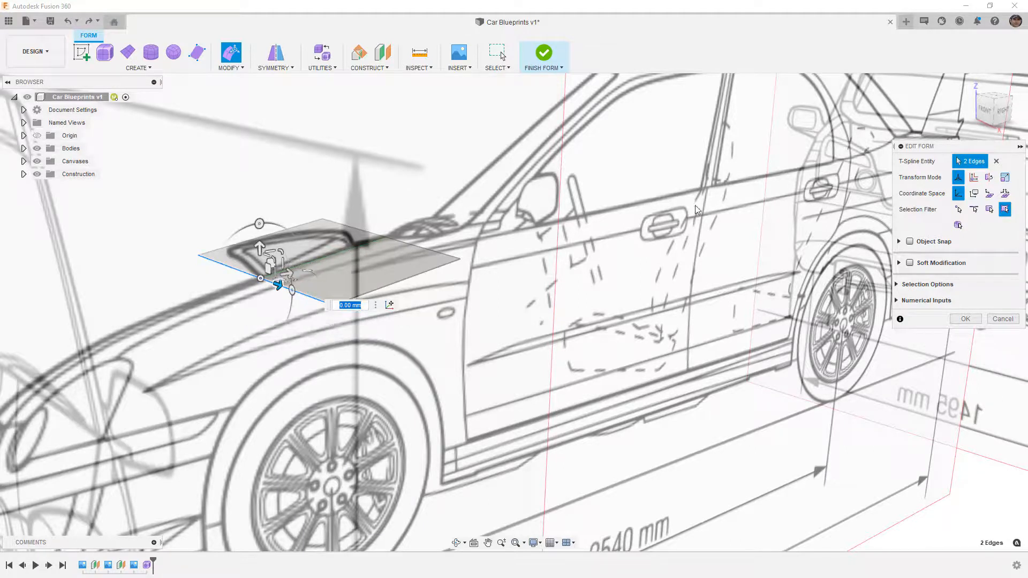
click(1004, 111)
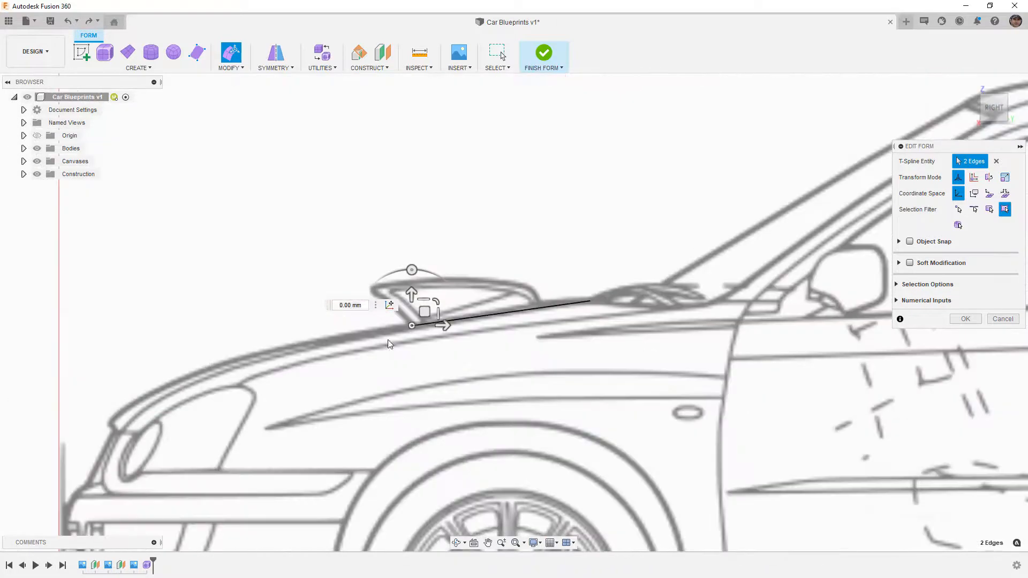
scroll(378, 336, up, 1)
alt+drag(428, 311, 165, 368)
middle_drag(169, 385, 399, 274)
alt+drag(392, 210, 334, 247)
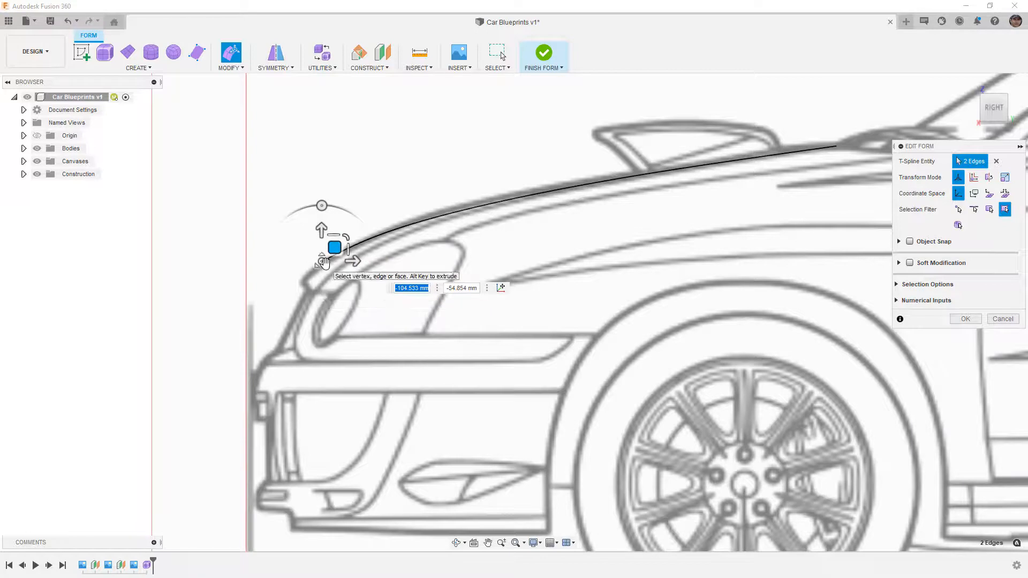
alt+drag(334, 247, 275, 346)
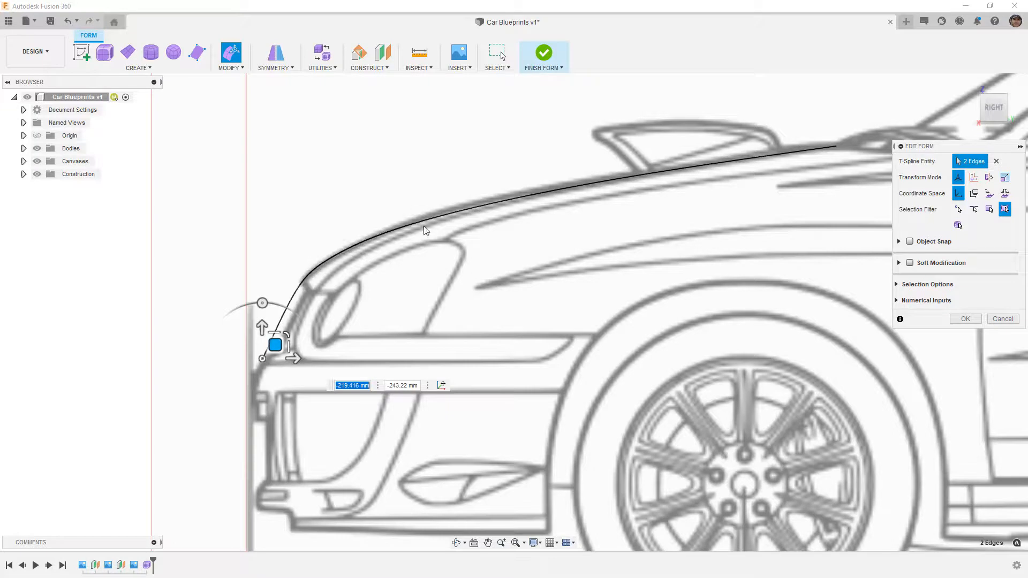
- Move the cross edges midway along the hood about 3 mm forward and 8 mm up onto the blueprint's hood line
drag(464, 183, 515, 230)
drag(503, 189, 502, 185)
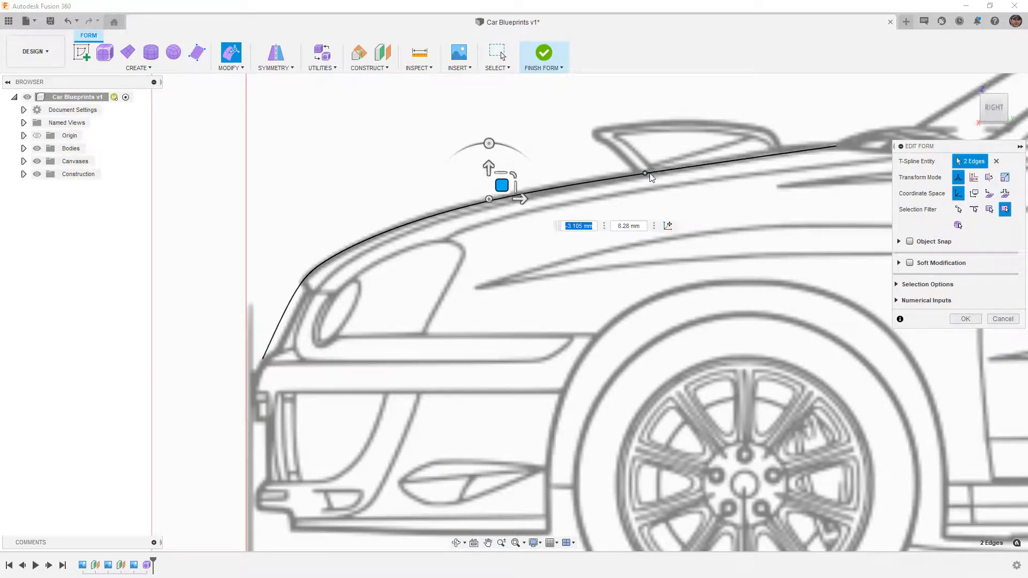
drag(614, 165, 658, 157)
- Clear the edge selection and hide the WRX Back canvas
scroll(570, 242, down, 3)
shift+middle_drag(464, 285, 506, 357)
scroll(505, 357, down, 2)
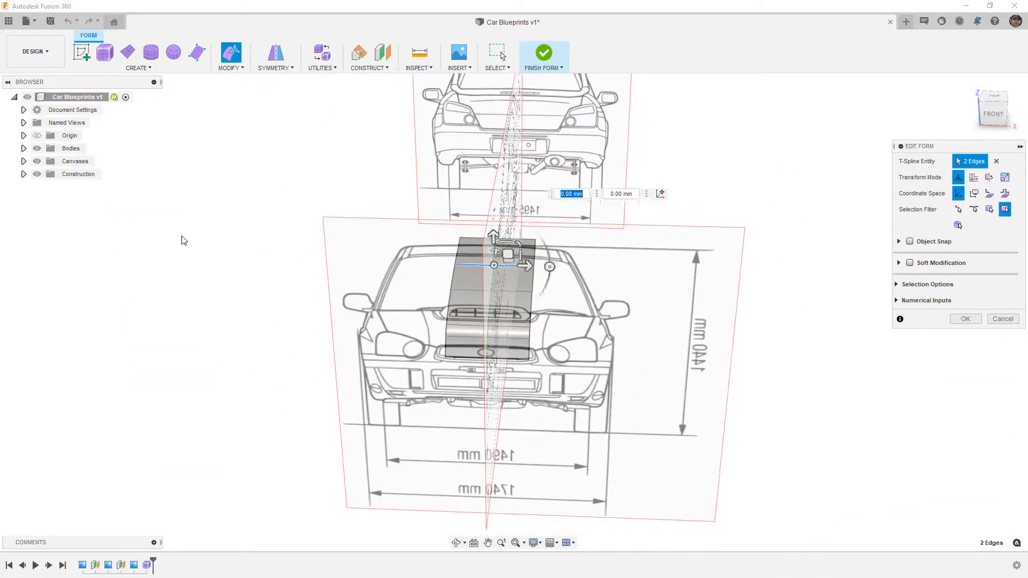
click(200, 252)
click(24, 162)
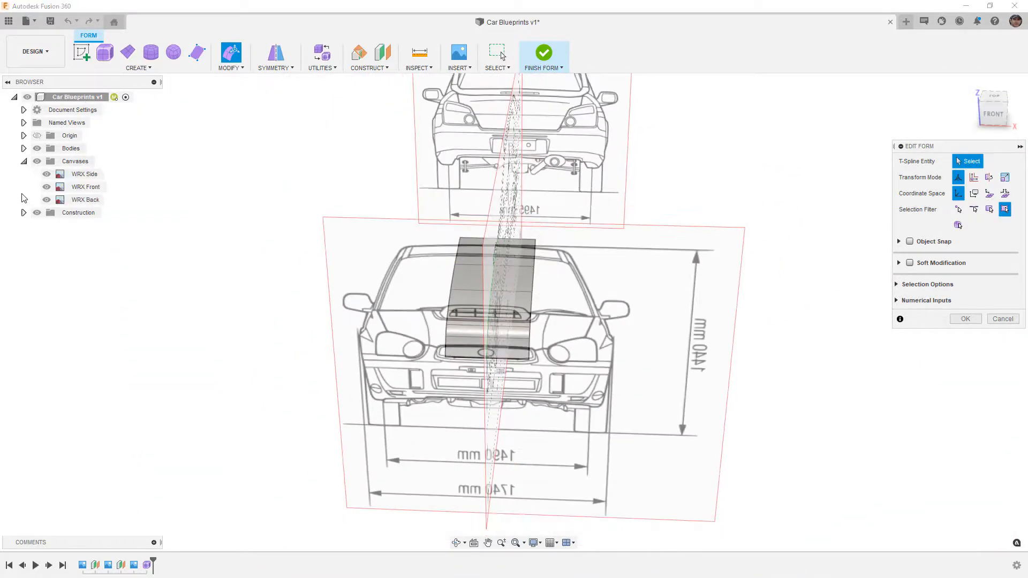
click(47, 201)
mouse_move(297, 265)
shift+middle_down()
mouse_move(297, 280)
mouse_move(297, 256)
shift+middle_up()
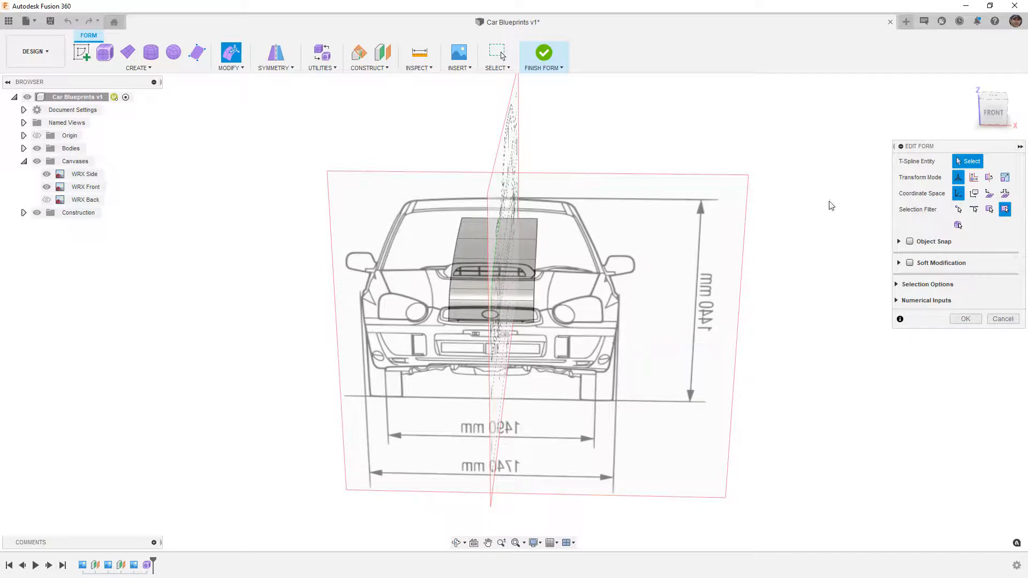
- Inspect the hood surface's mirror symmetry in the front view by selecting the rear face on each half
click(993, 112)
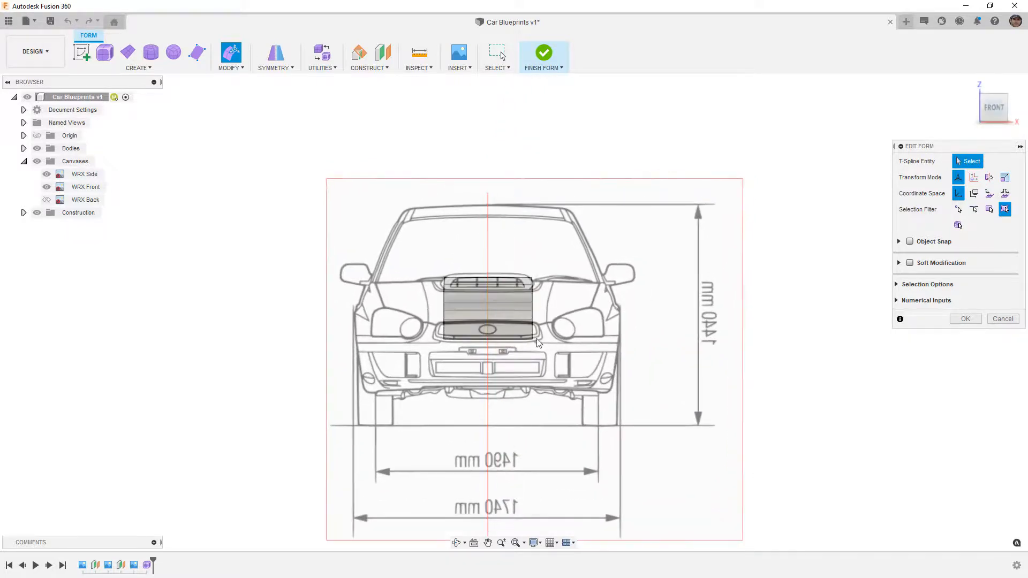
scroll(530, 309, up, 5)
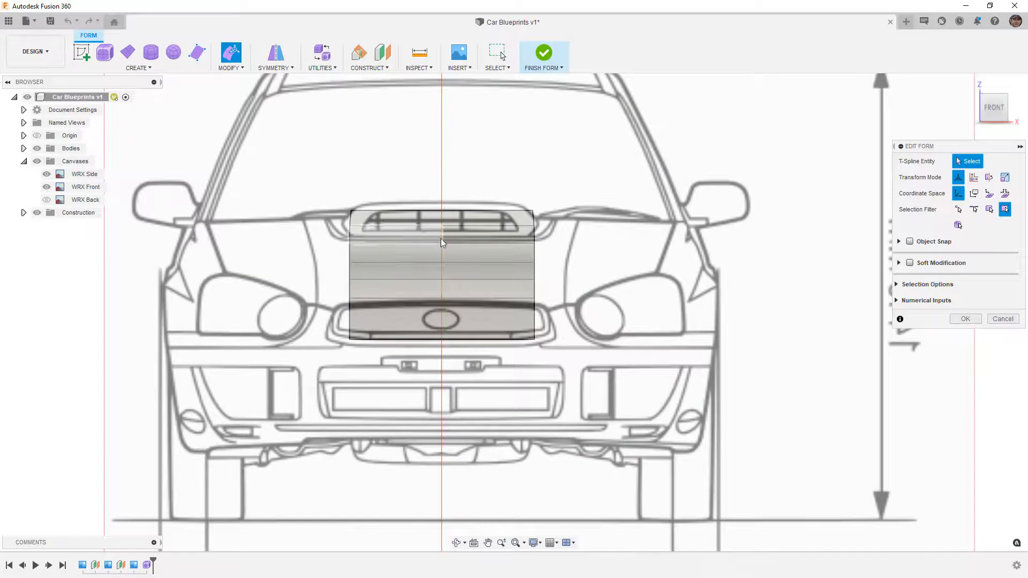
click(466, 218)
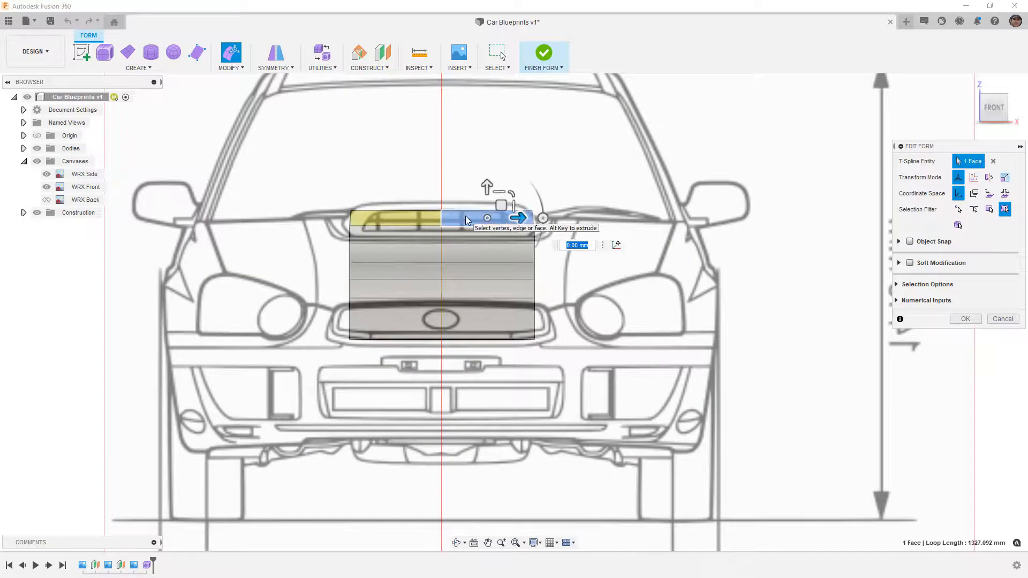
click(416, 217)
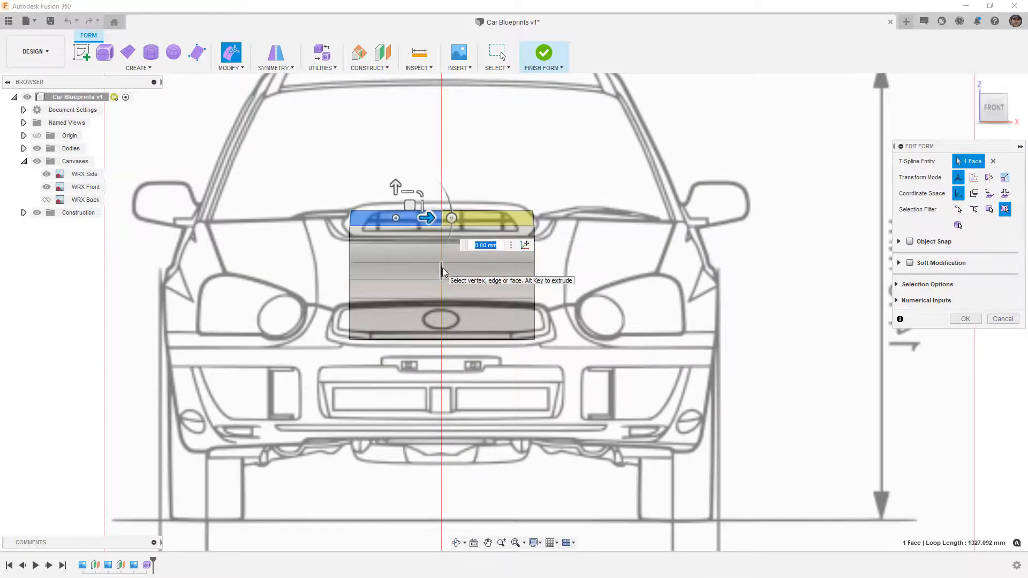
click(567, 197)
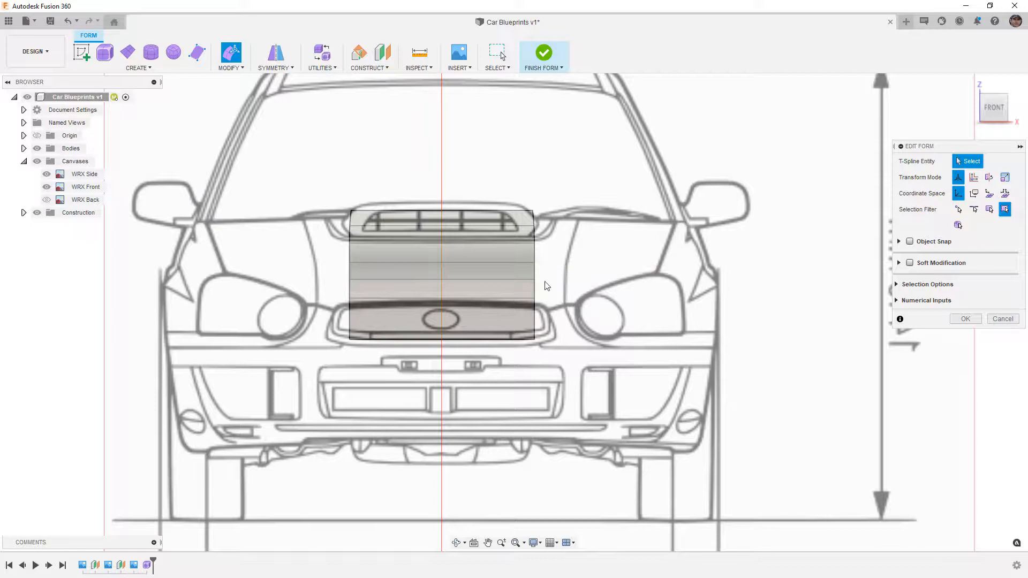
- Move all outer side edges of the hood surface 100 mm outward in the front view
drag(507, 185, 560, 351)
scroll(551, 324, up, 3)
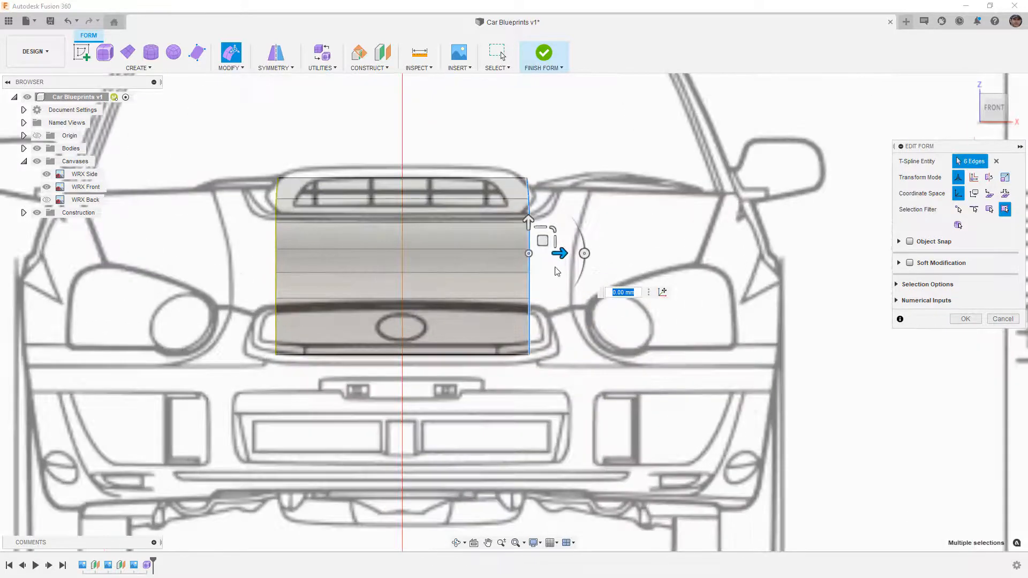
drag(560, 253, 602, 253)
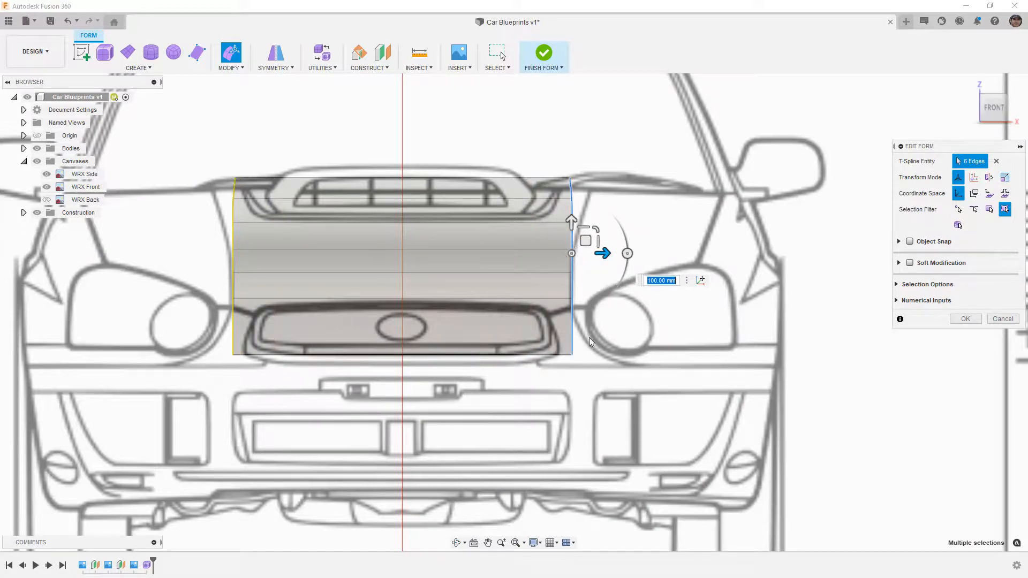
click(632, 199)
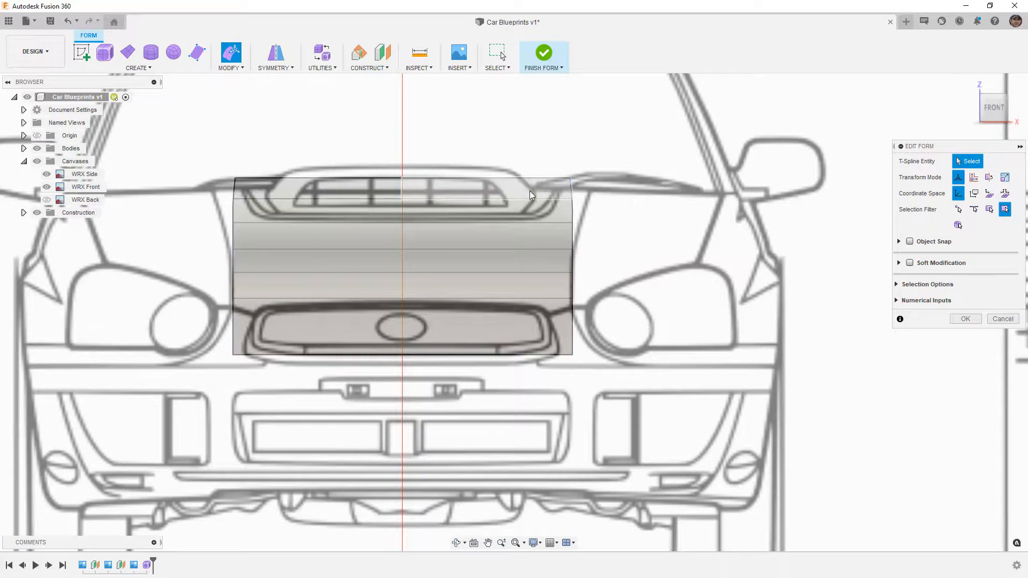
- Move the hood surface's rear outer corner vertex about 57 mm outward and 6 mm down to match the front blueprint
click(570, 177)
scroll(581, 191, up, 3)
drag(577, 155, 619, 158)
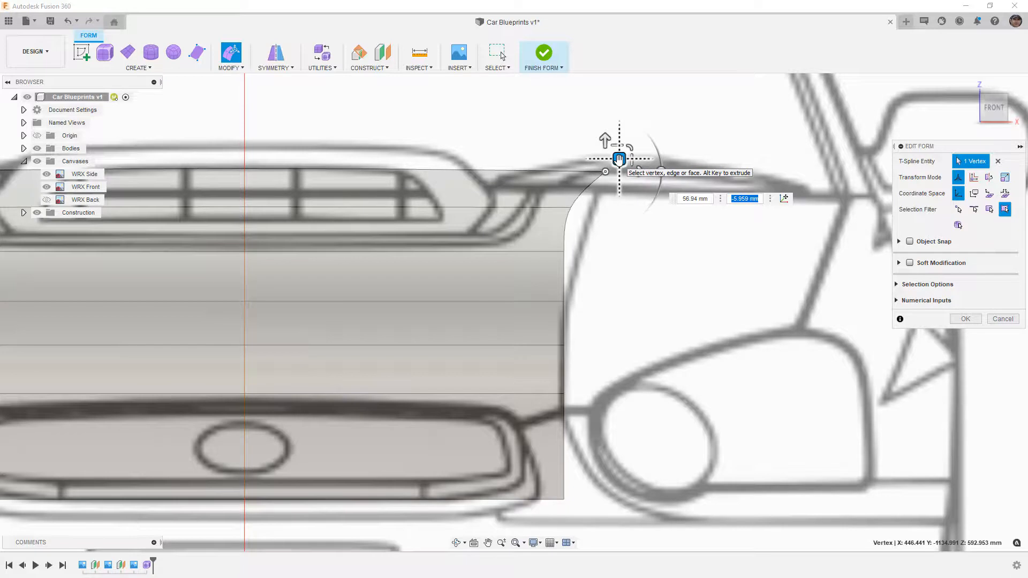
- Move the second side vertex from the hood's rear about 36 mm outward and 5 mm down, and the third outward, matching the front blueprint
click(570, 208)
drag(585, 194, 613, 198)
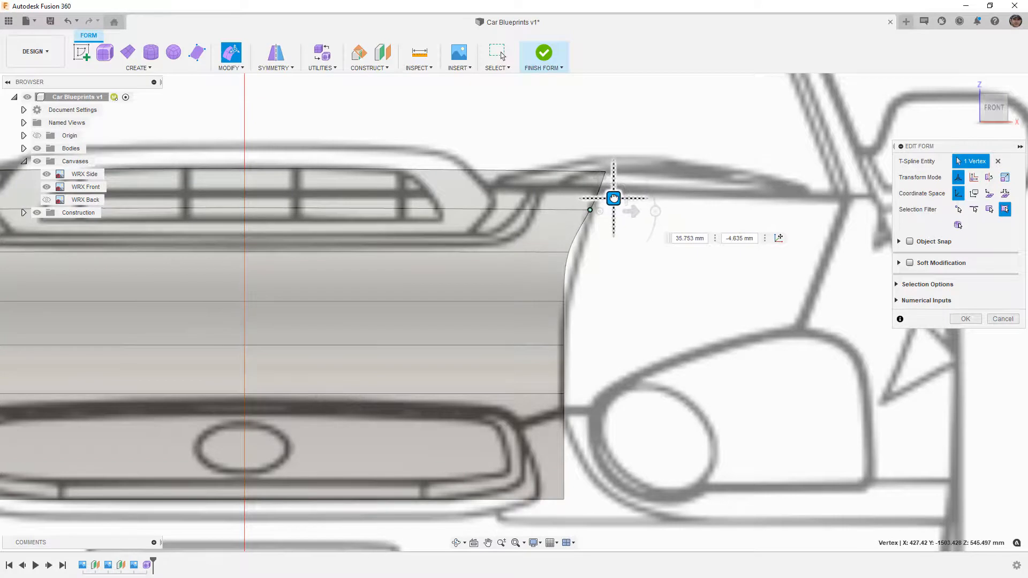
click(569, 252)
drag(587, 241, 596, 243)
- Move the fourth side vertex about 6 mm outward and 5 mm down, and nudge the fifth slightly down along the blueprint edge
click(565, 301)
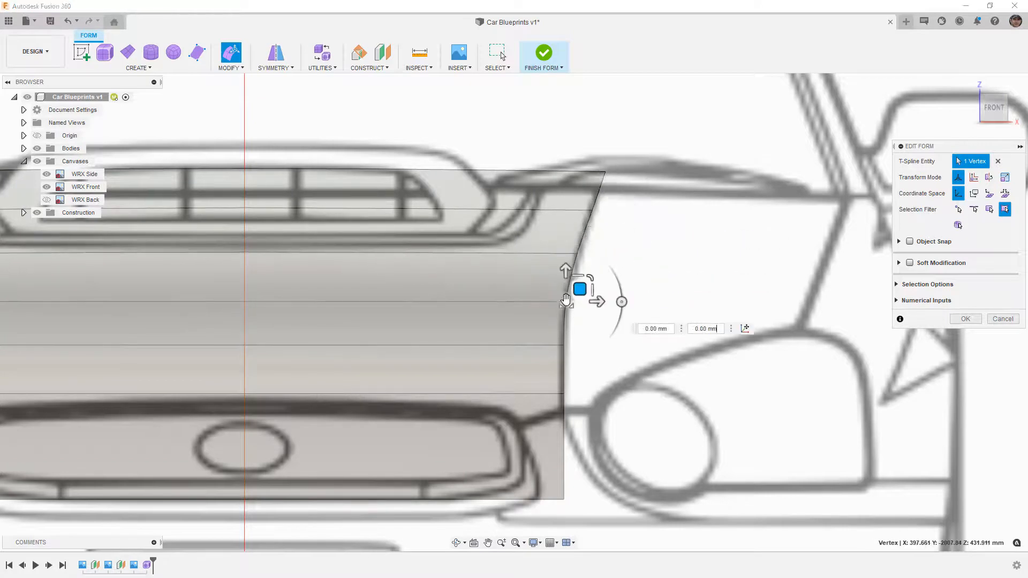
drag(580, 290, 582, 291)
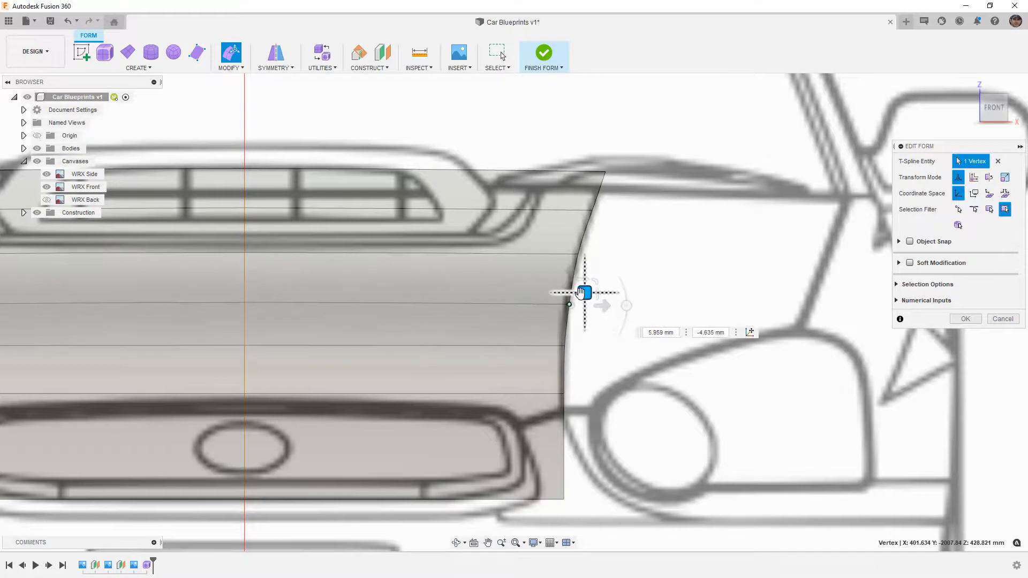
click(565, 346)
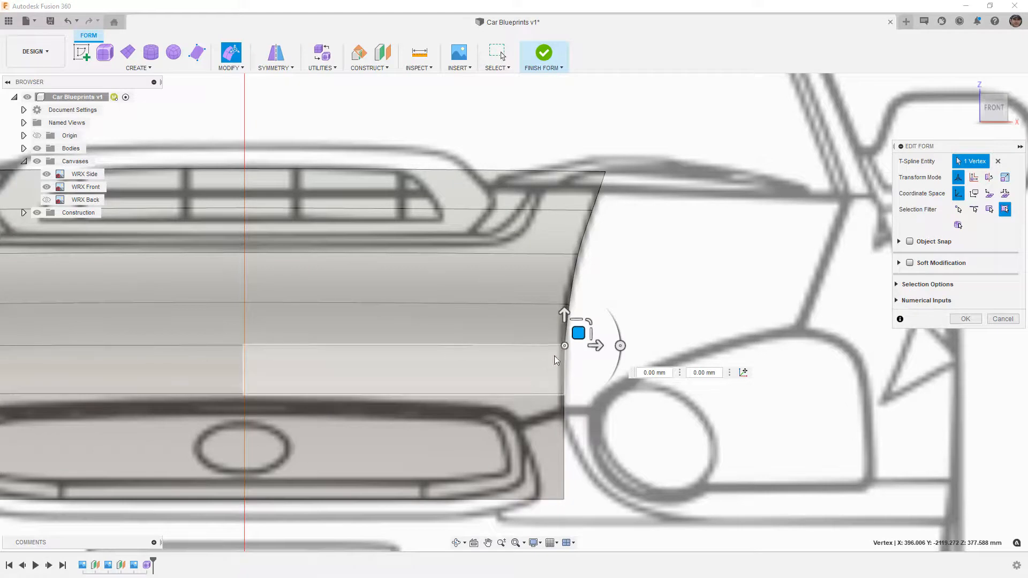
drag(565, 315, 577, 385)
click(565, 394)
- Move the hood's front outer corner vertex about 2.5 mm rearward in the right view to match the side blueprint
click(564, 499)
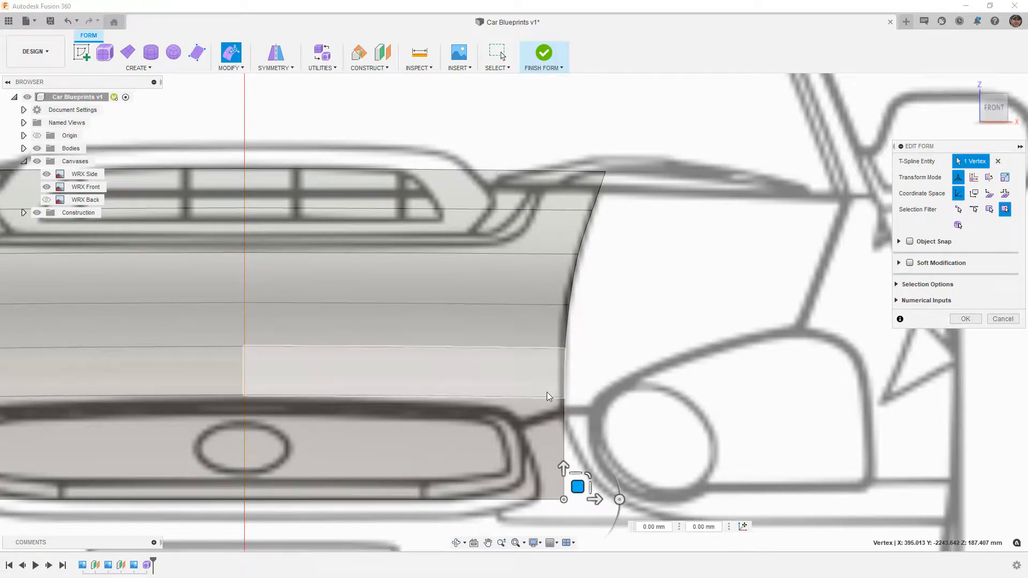
click(1013, 108)
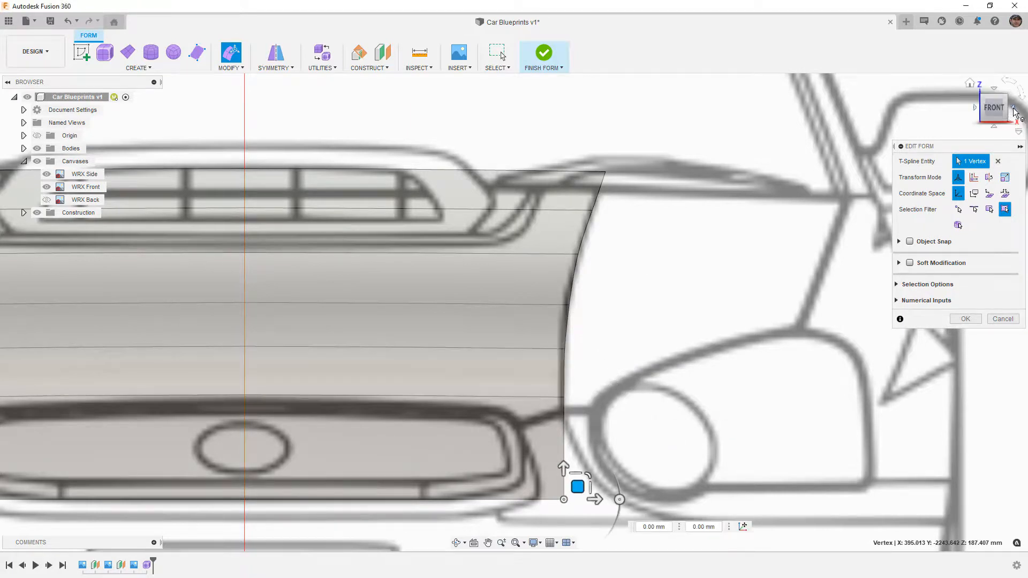
middle_drag(570, 333, 433, 156)
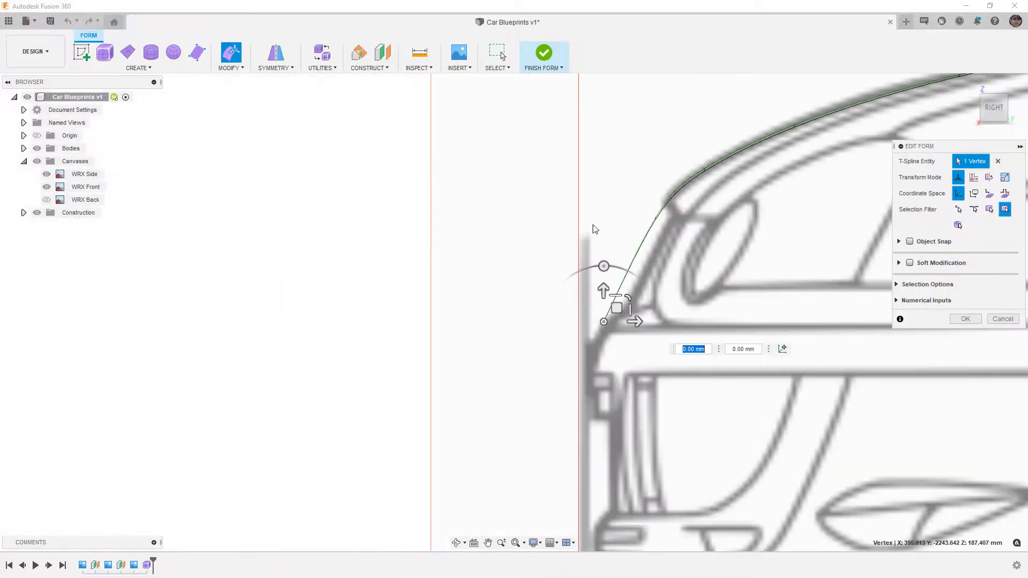
scroll(642, 323, up, 3)
drag(586, 307, 587, 308)
scroll(544, 269, down, 5)
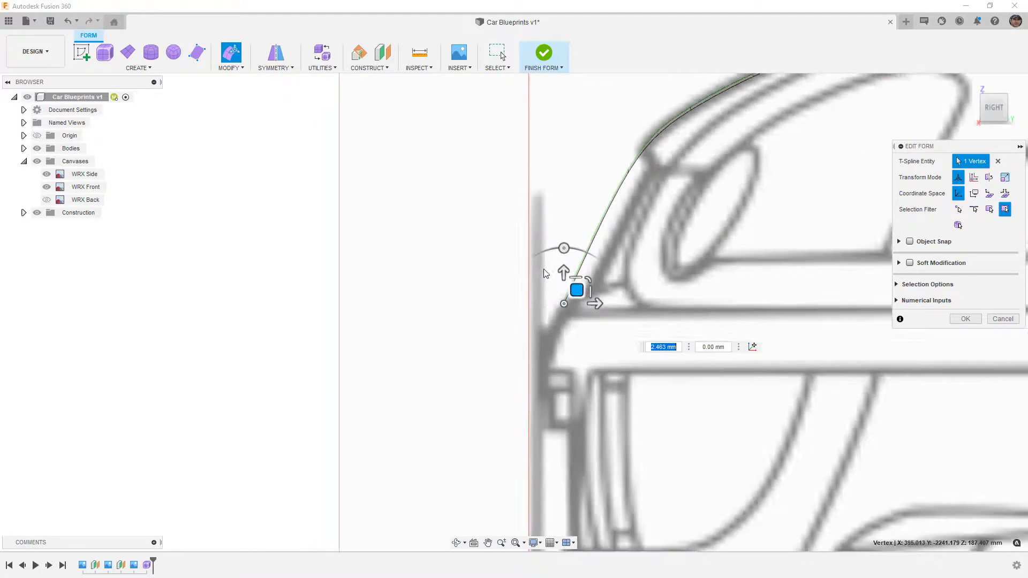
- Hide the WRX Front canvas, return to the front view and accept the form edits
shift+middle_drag(655, 230, 724, 237)
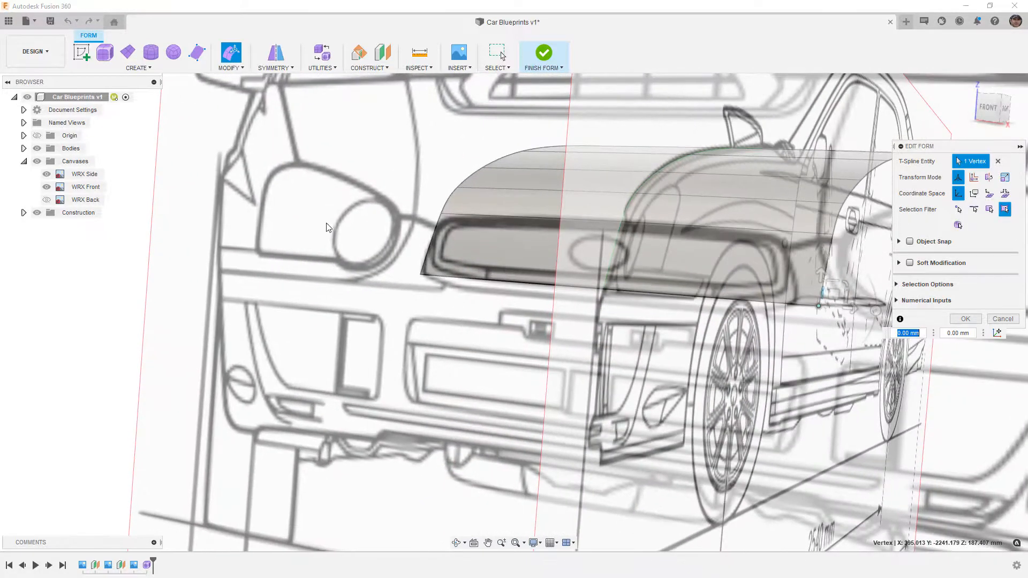
click(47, 187)
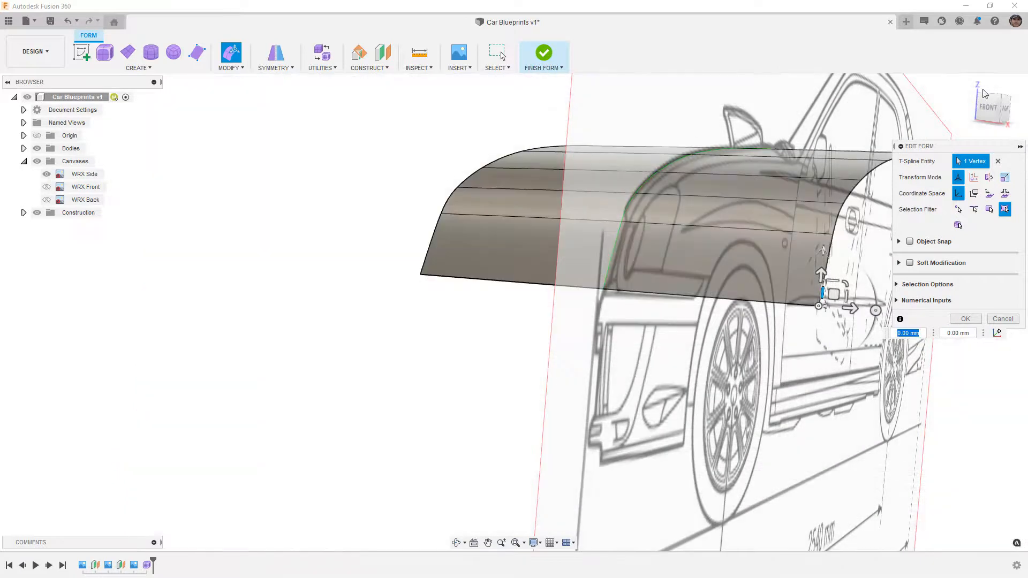
click(989, 107)
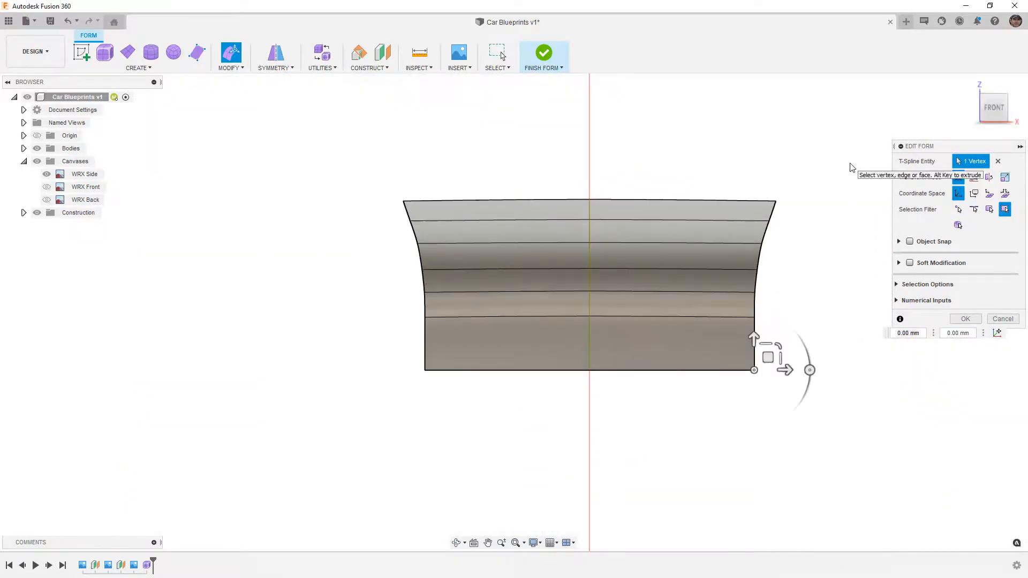
click(965, 319)
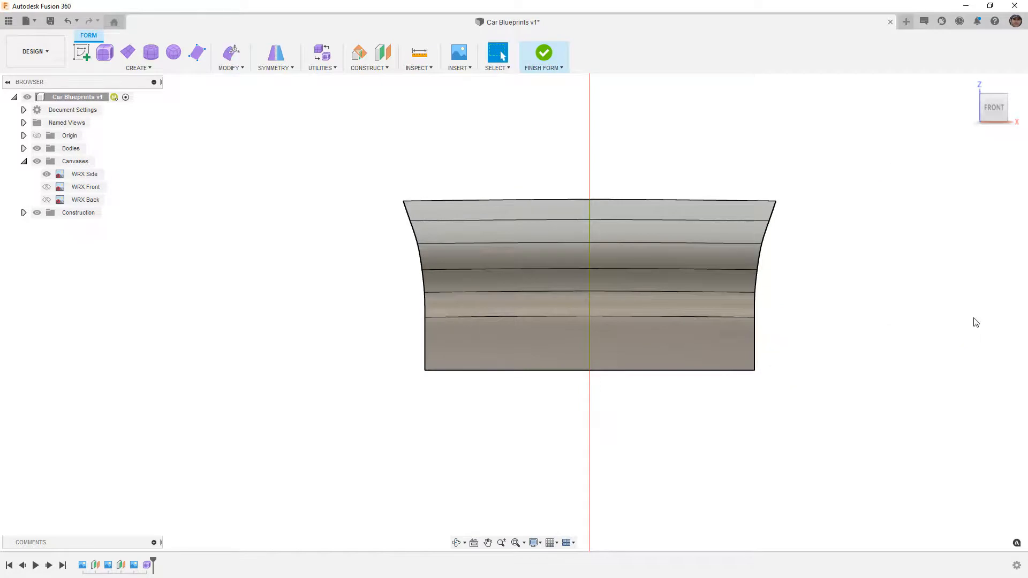
- Compare the front view in Perspective and in Perspective with Ortho Faces, ending on Perspective with Ortho Faces
click(1019, 132)
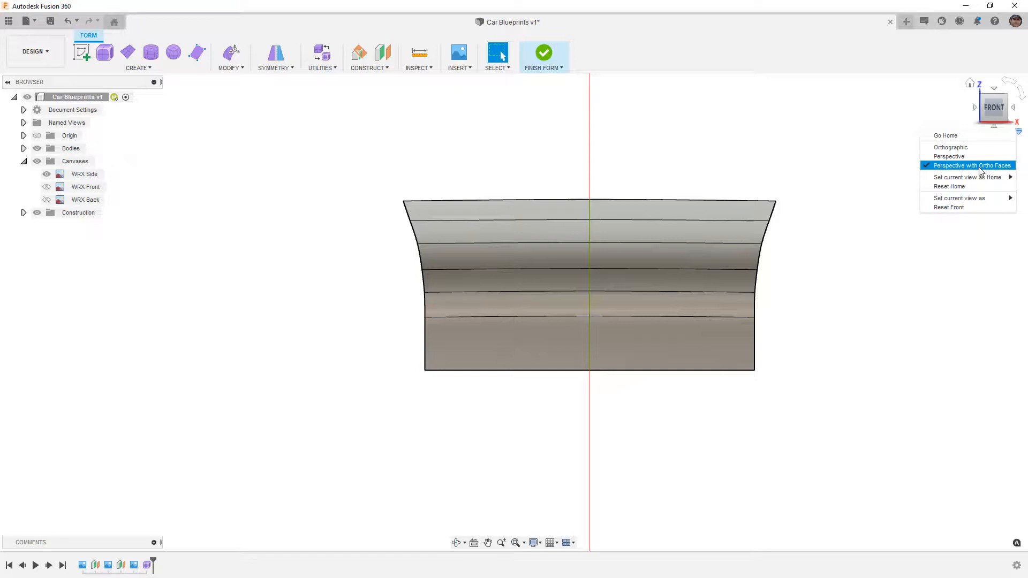
click(958, 156)
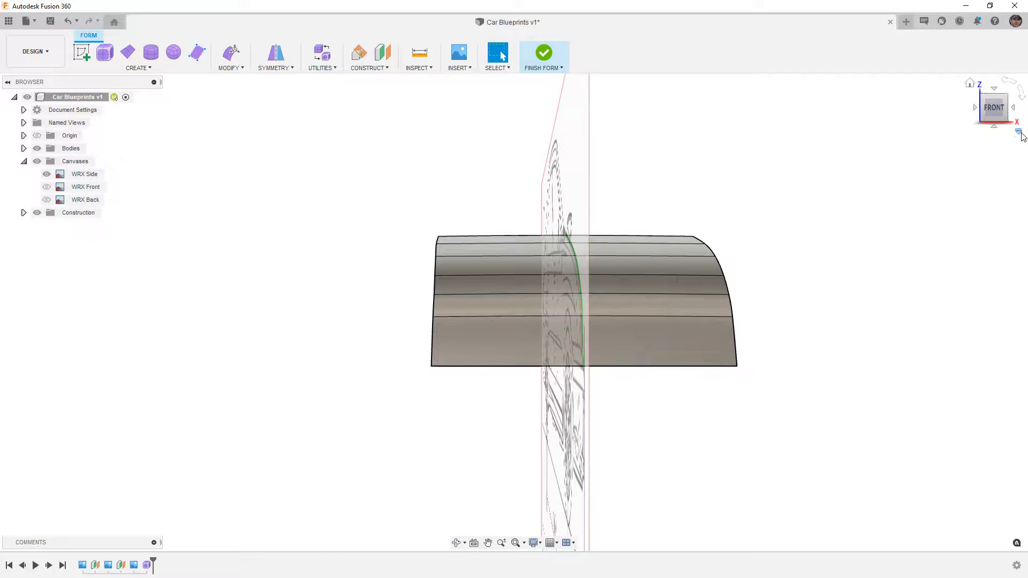
click(1019, 134)
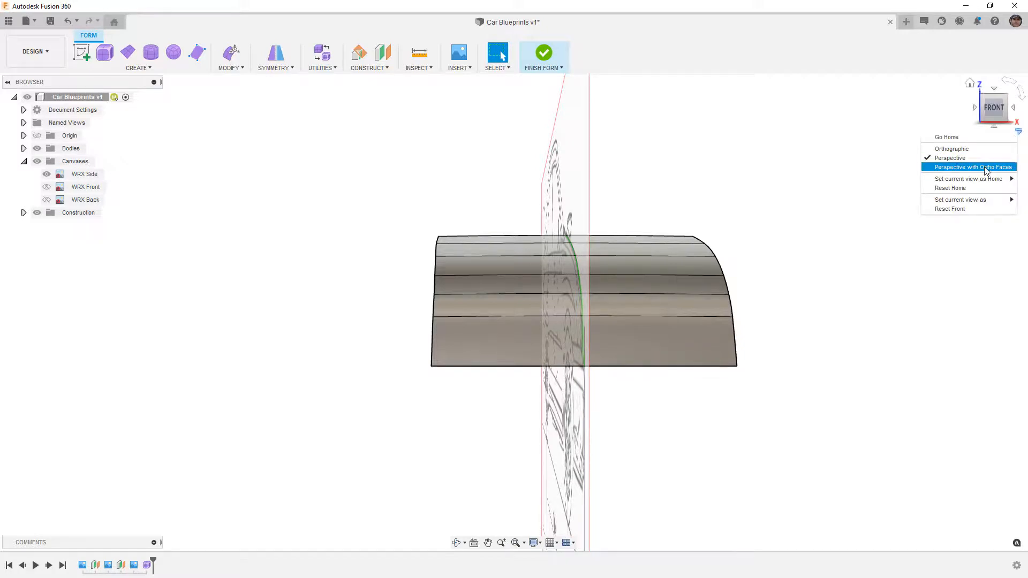
click(986, 167)
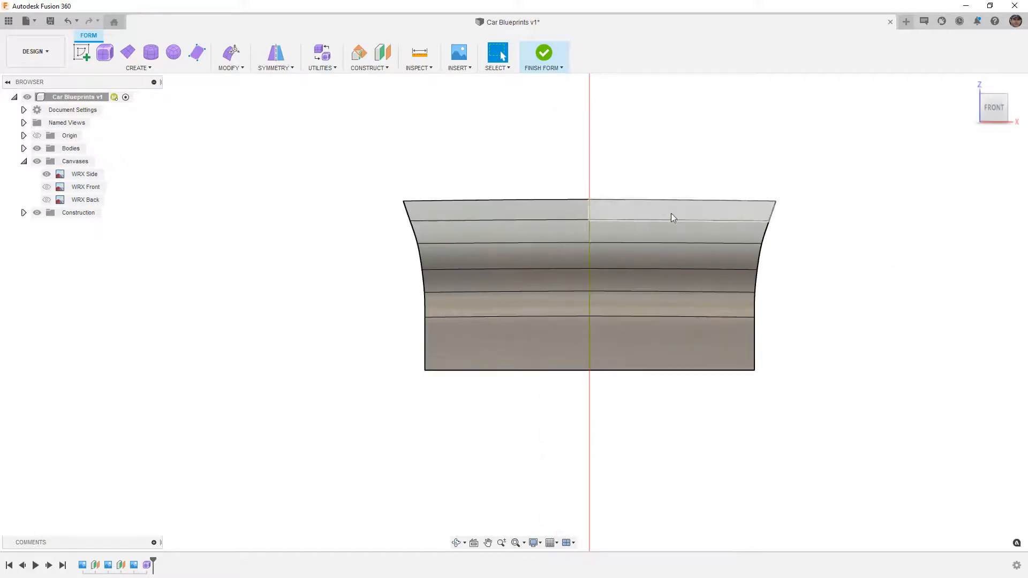
- Select the hood's rear face and compare the box and smooth display modes of the surface in the front view
click(753, 215)
click(321, 68)
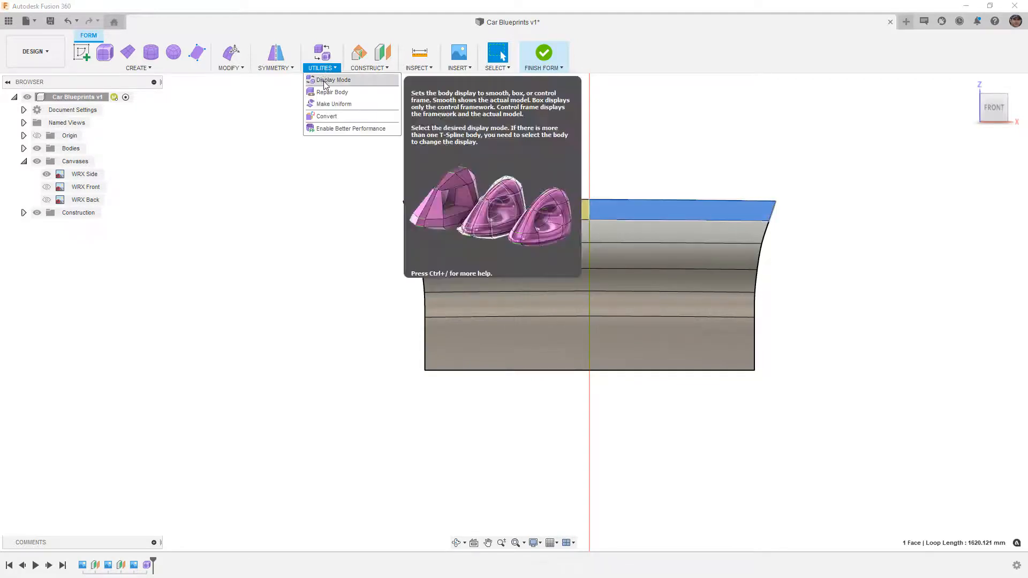
click(325, 80)
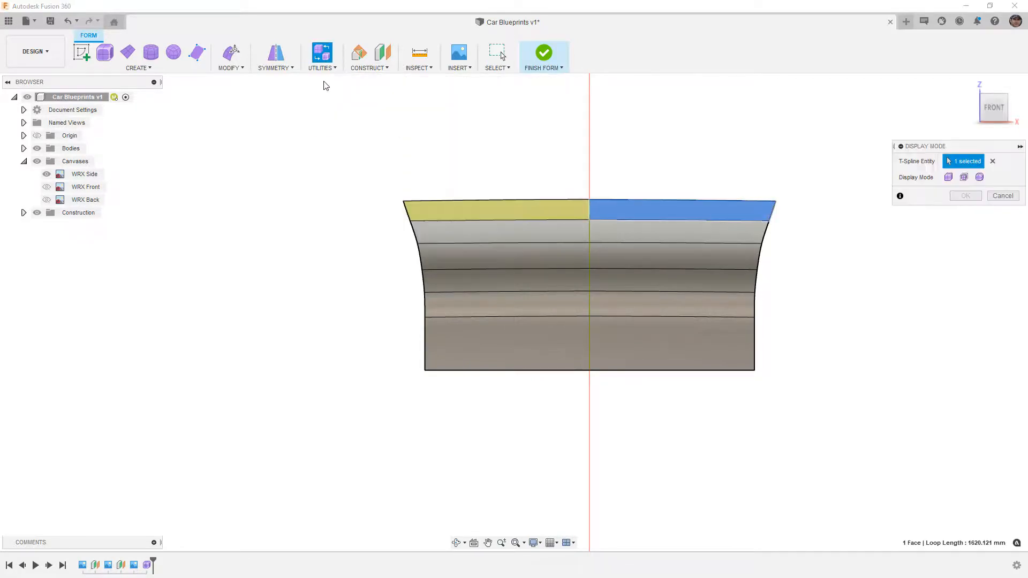
click(949, 177)
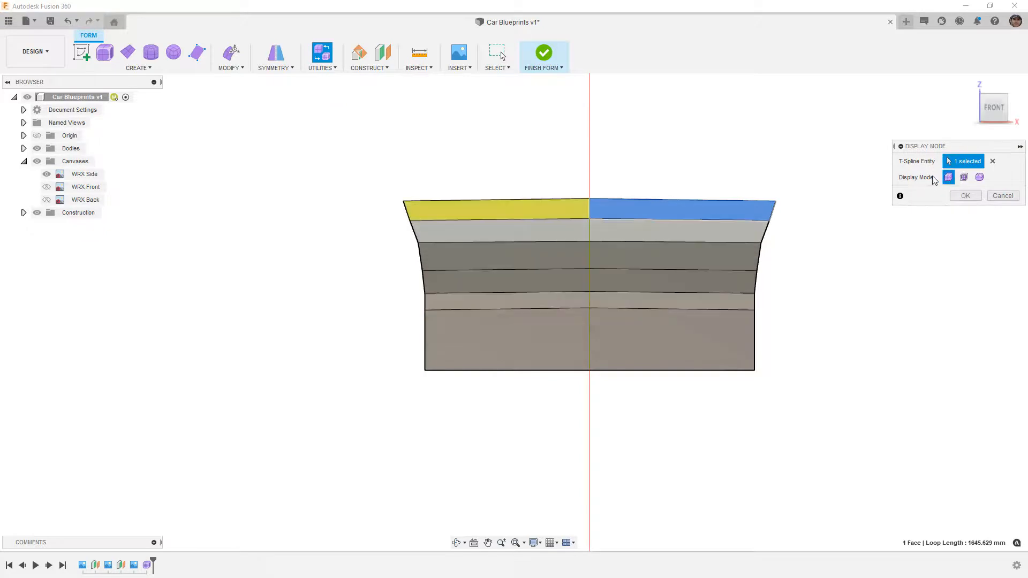
click(979, 178)
click(979, 195)
key(alt+1)
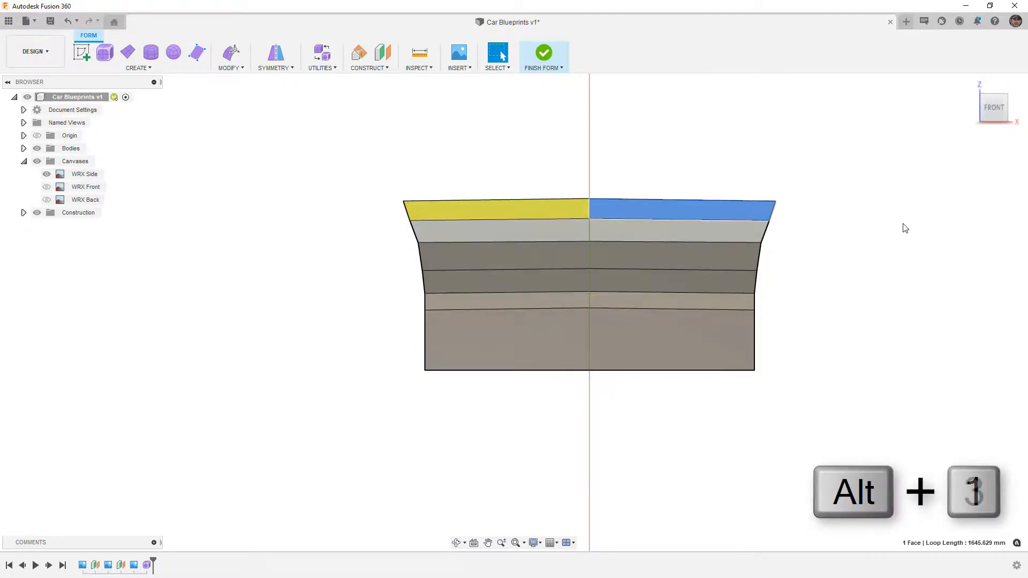
key(alt+3)
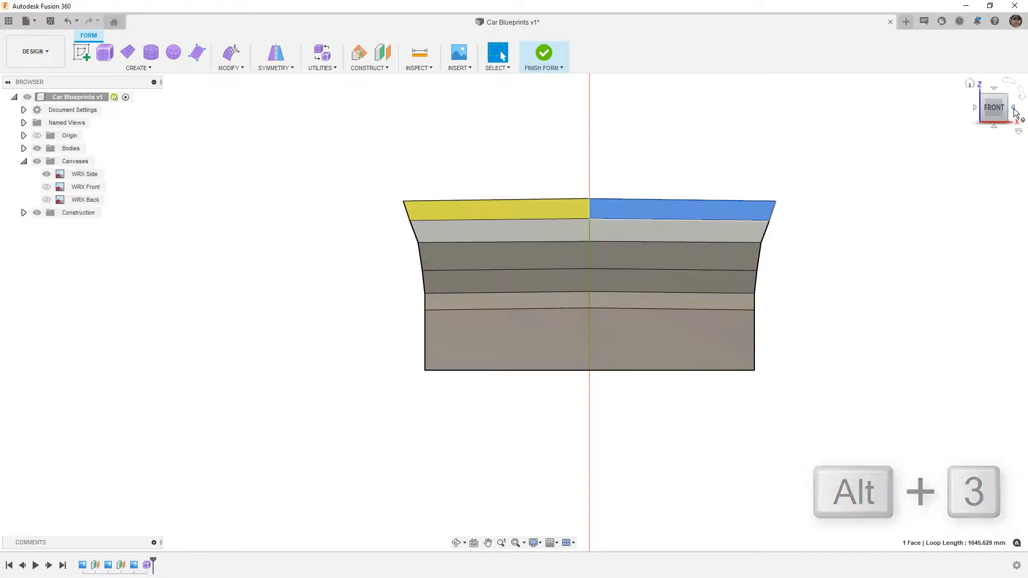
- Clear the face selection in the right view, set the hood to box display and hide the WRX Side canvas
click(1014, 109)
middle_drag(716, 265, 596, 263)
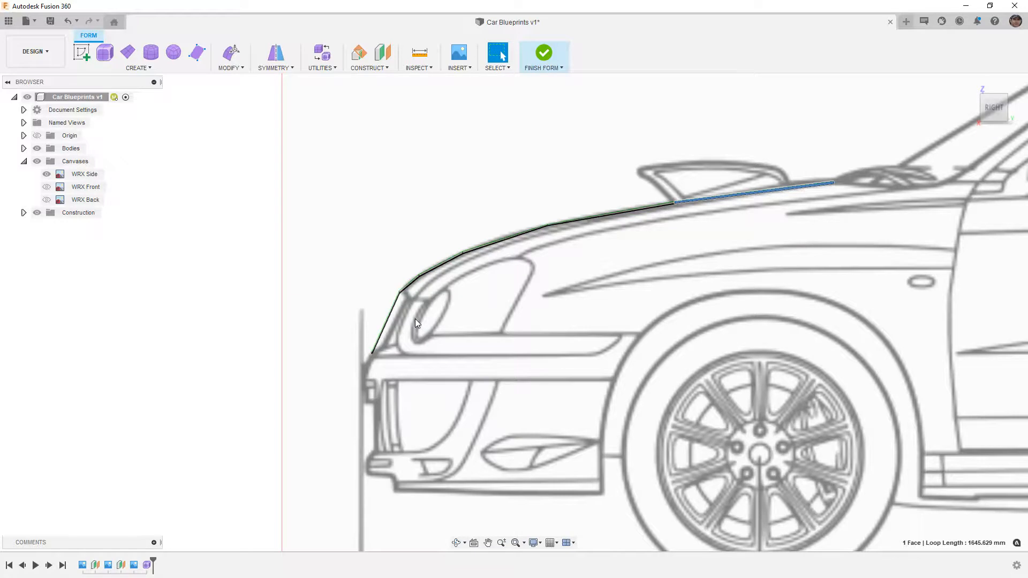
click(427, 224)
scroll(495, 267, up, 4)
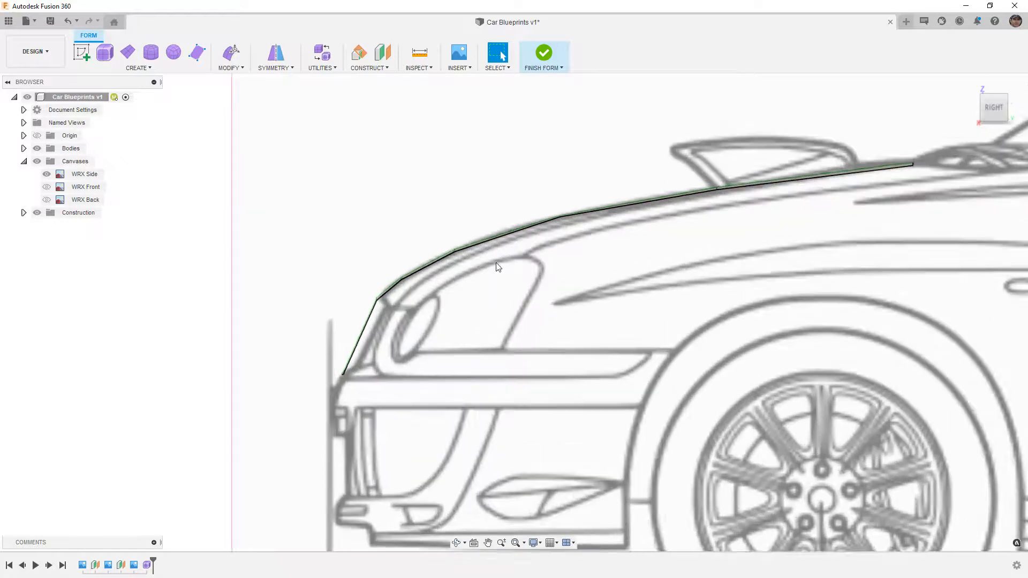
key(alt+1)
click(47, 174)
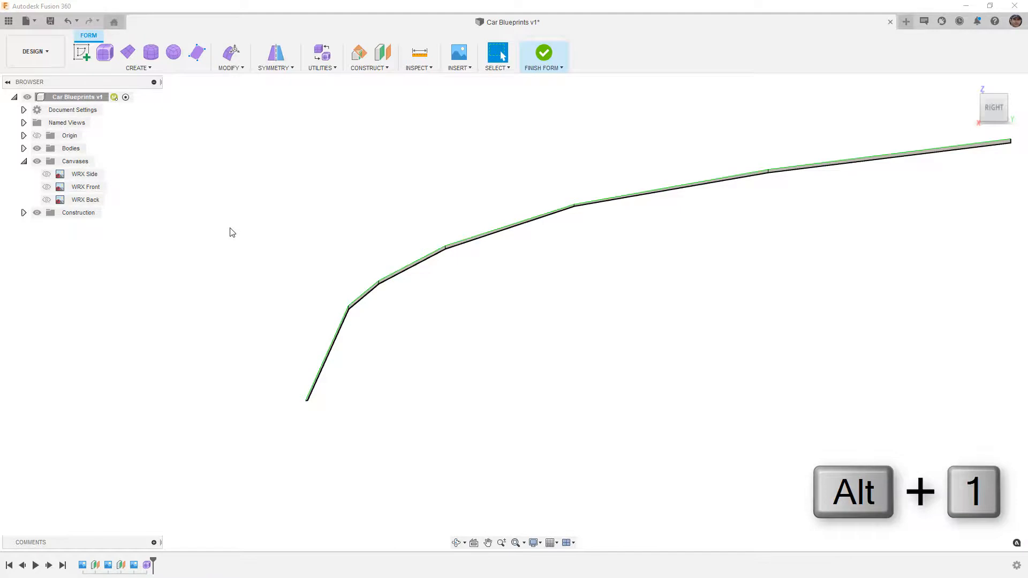
- Compare the hood's side profile by alternating between smooth and box display, ending on smooth display
key(alt+3)
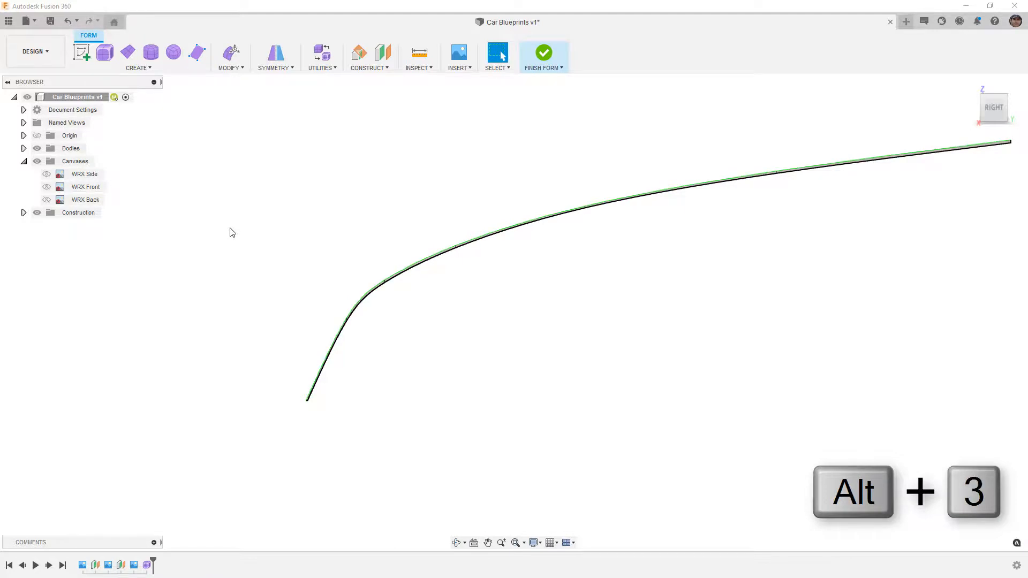
key(alt+1)
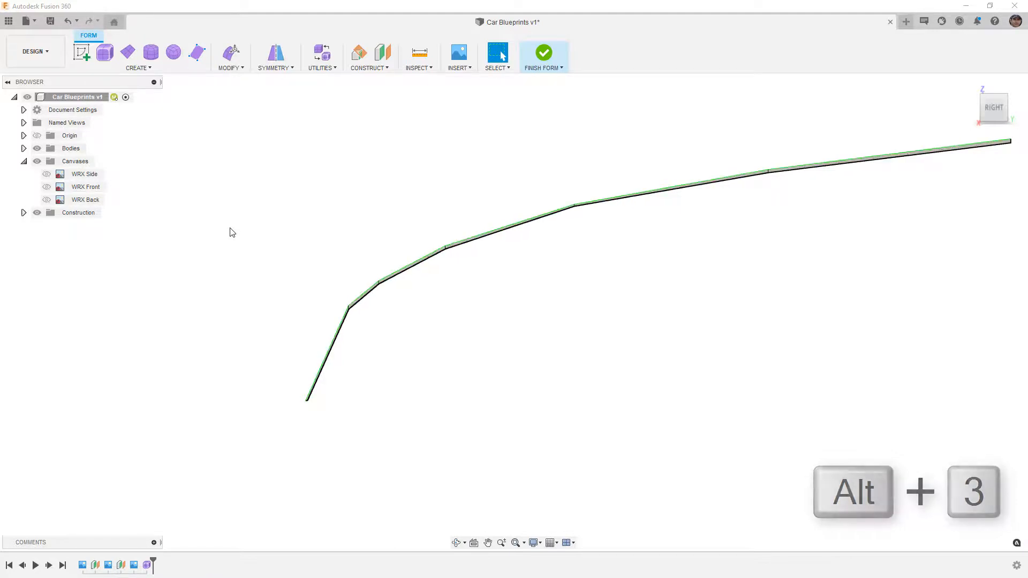
key(alt+3)
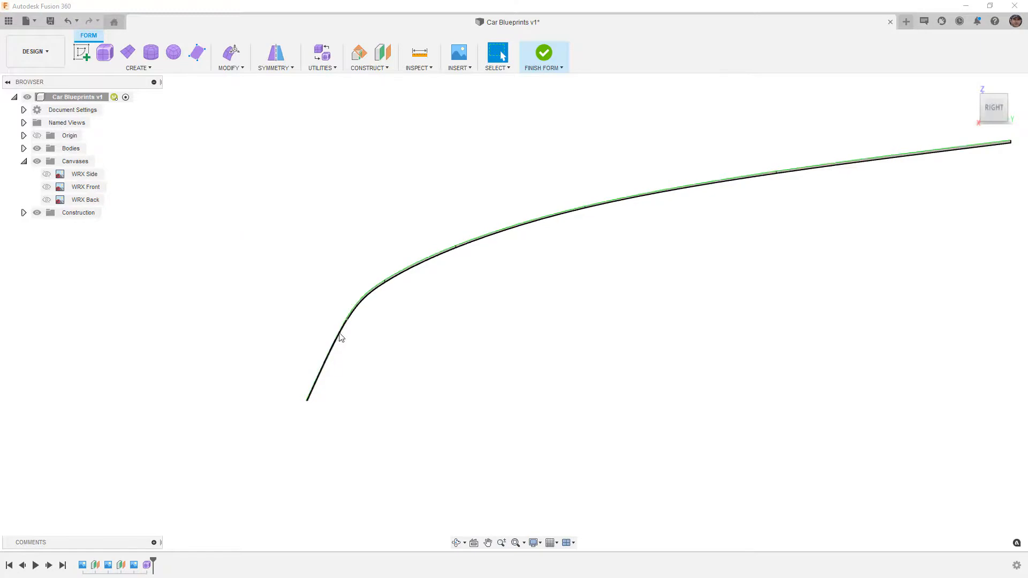
key(alt+1)
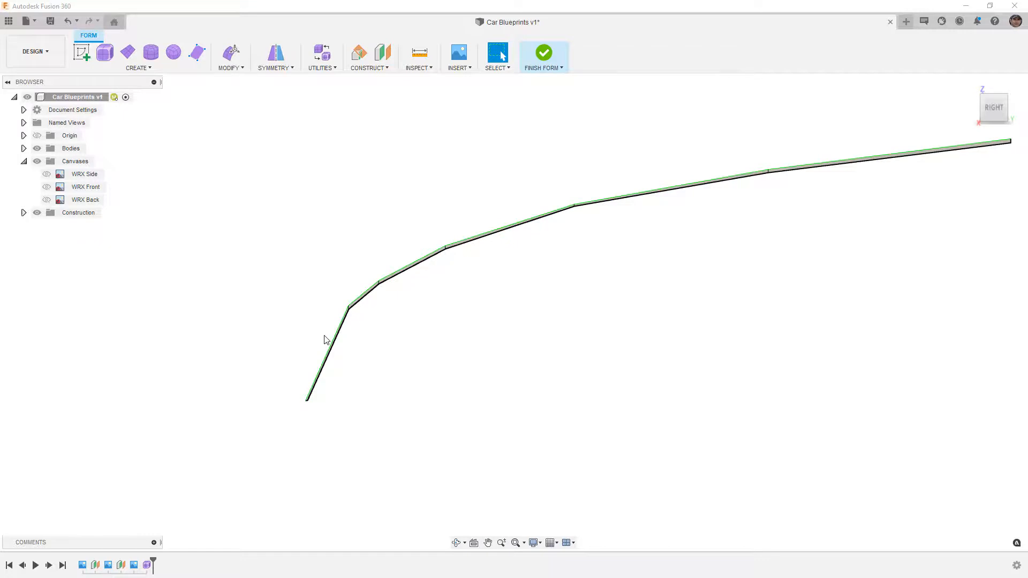
key(alt+3)
- Return to the front view and show the WRX Front canvas behind the hood surface
shift+middle_drag(327, 322, 382, 332)
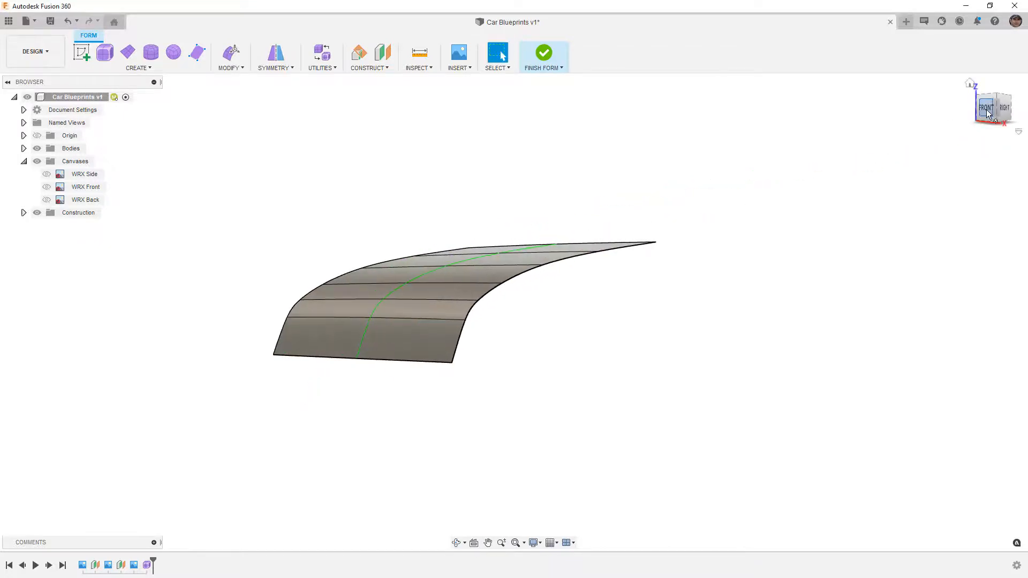
click(986, 109)
click(47, 187)
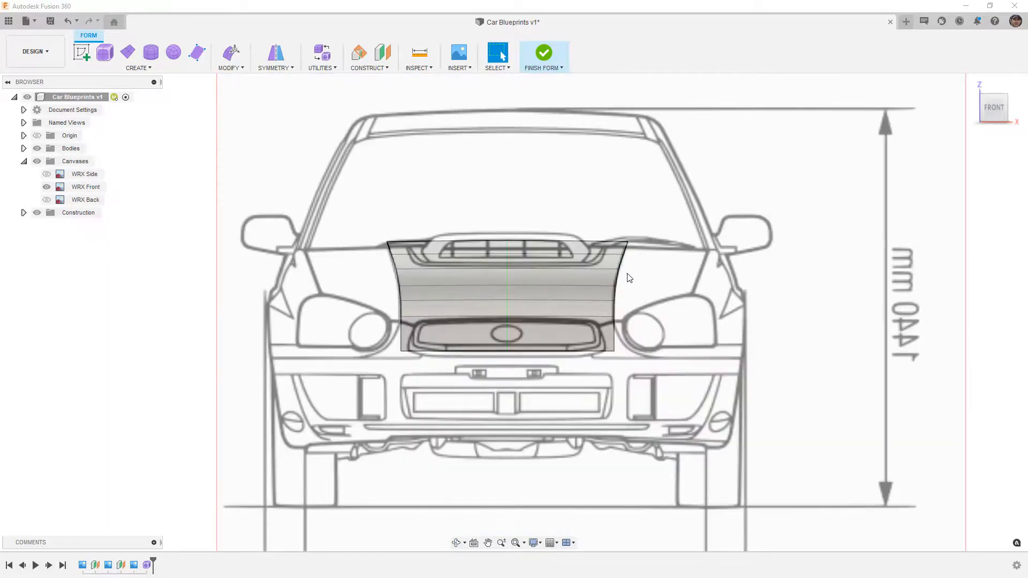
- Move the hood's front corner vertex outward with Edit Form and adjust the side vertex above it against the headlight outline
scroll(628, 265, up, 3)
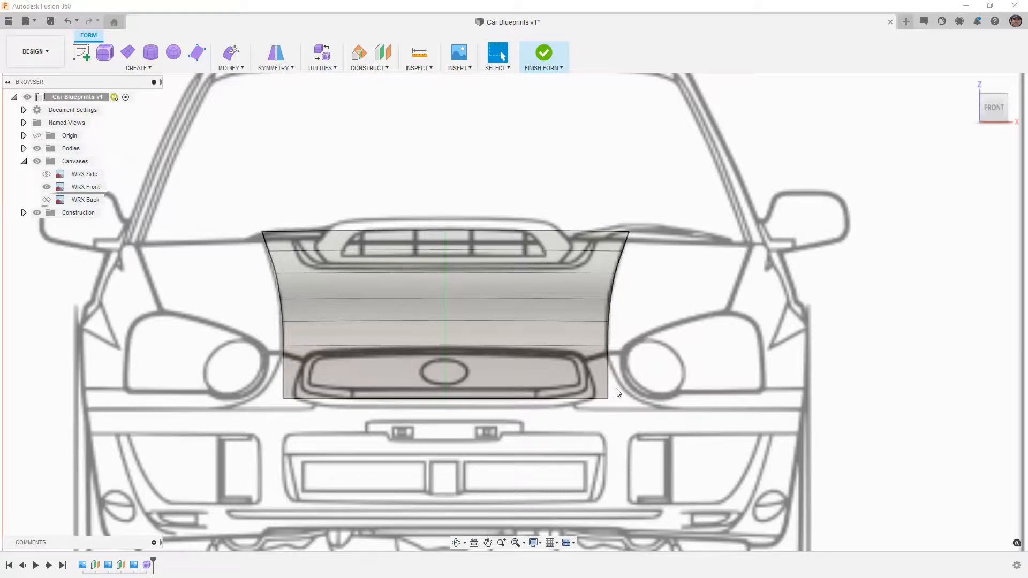
scroll(609, 399, up, 4)
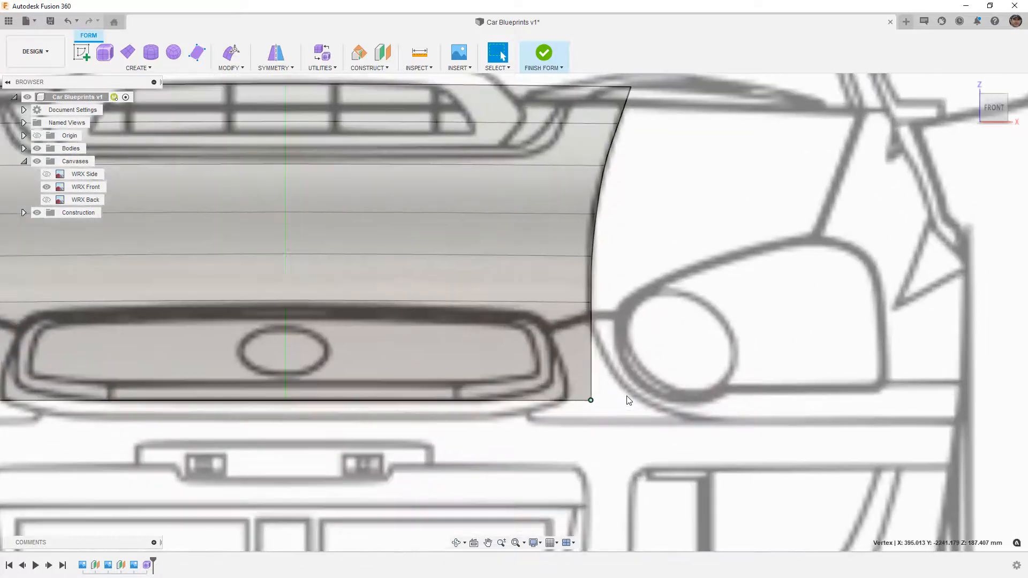
click(231, 51)
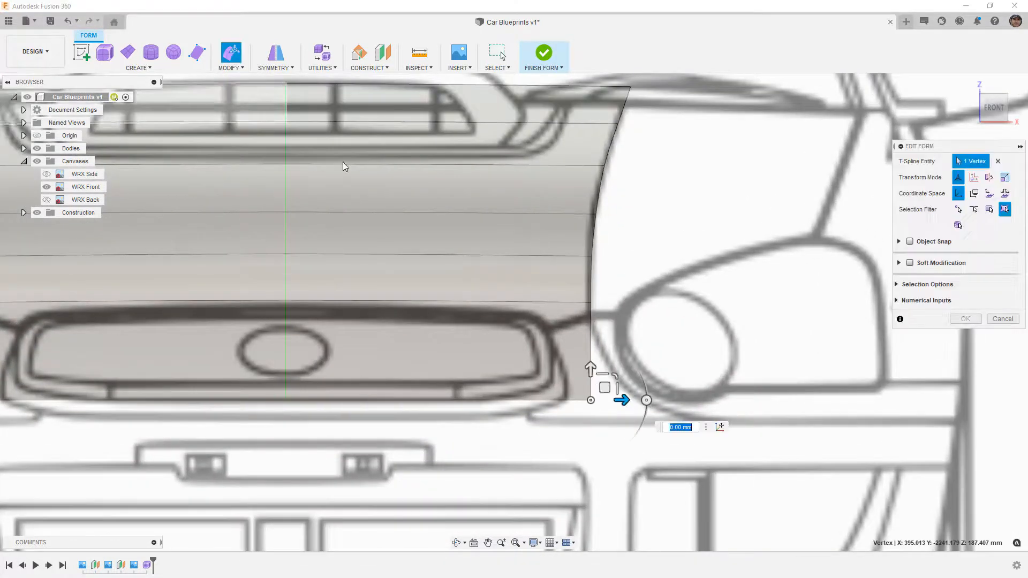
drag(623, 399, 669, 400)
click(598, 302)
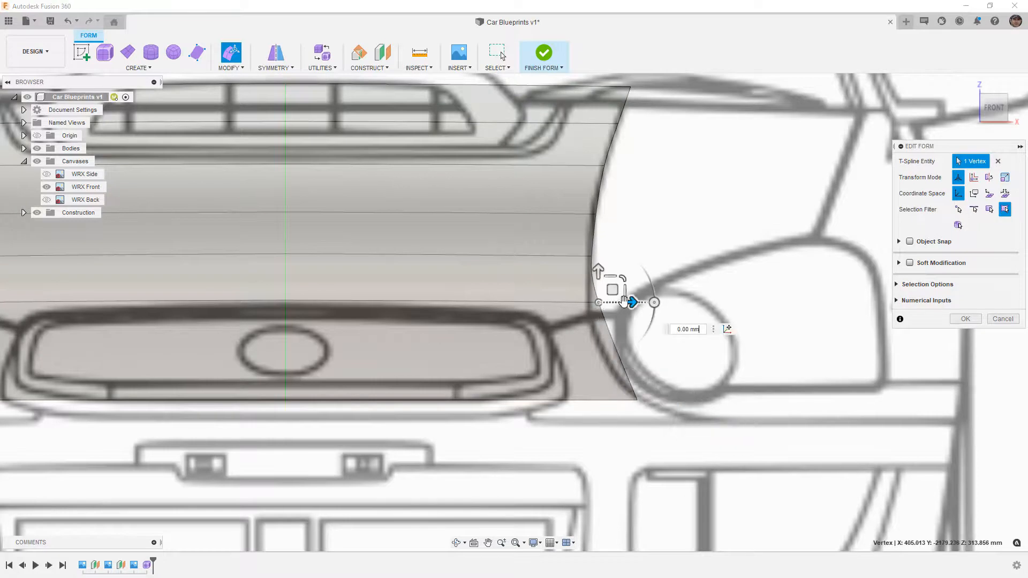
mouse_move(629, 303)
mouse_down()
mouse_move(616, 303)
mouse_move(632, 303)
mouse_up()
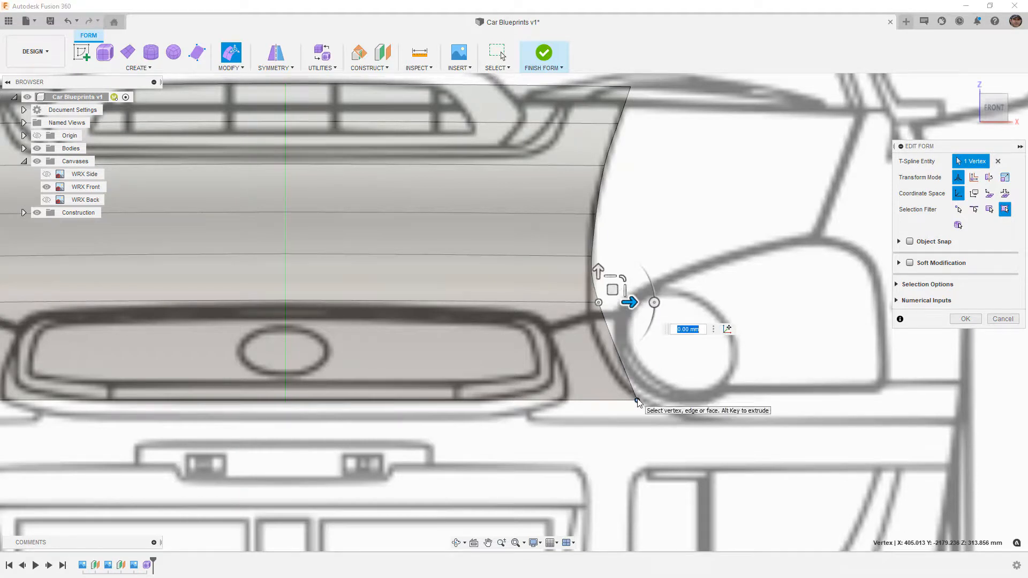
- Extrude the hood's whole side edge loop 300 mm outward to form a new strip of faces on both sides
scroll(624, 417, down, 3)
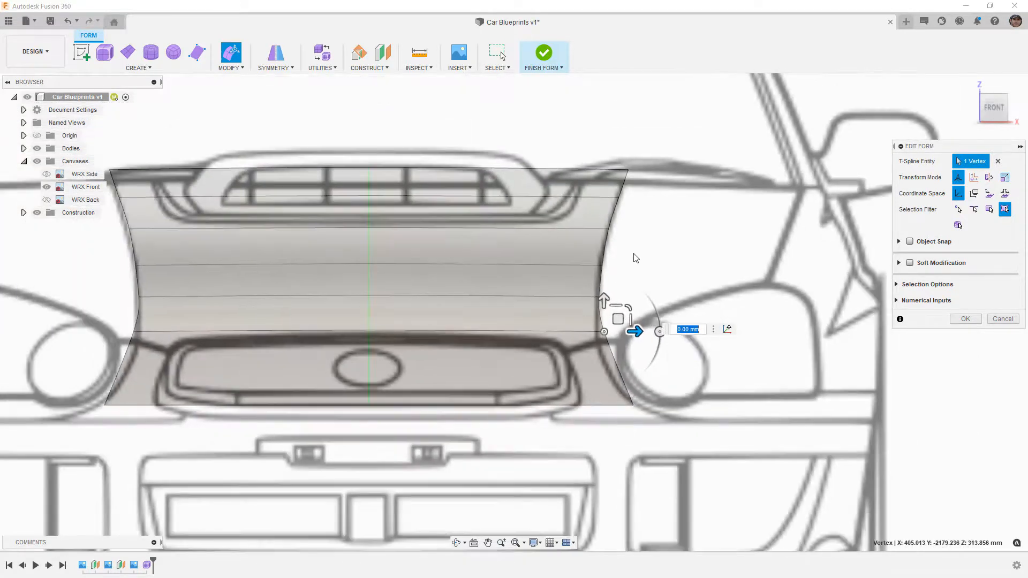
double_click(625, 182)
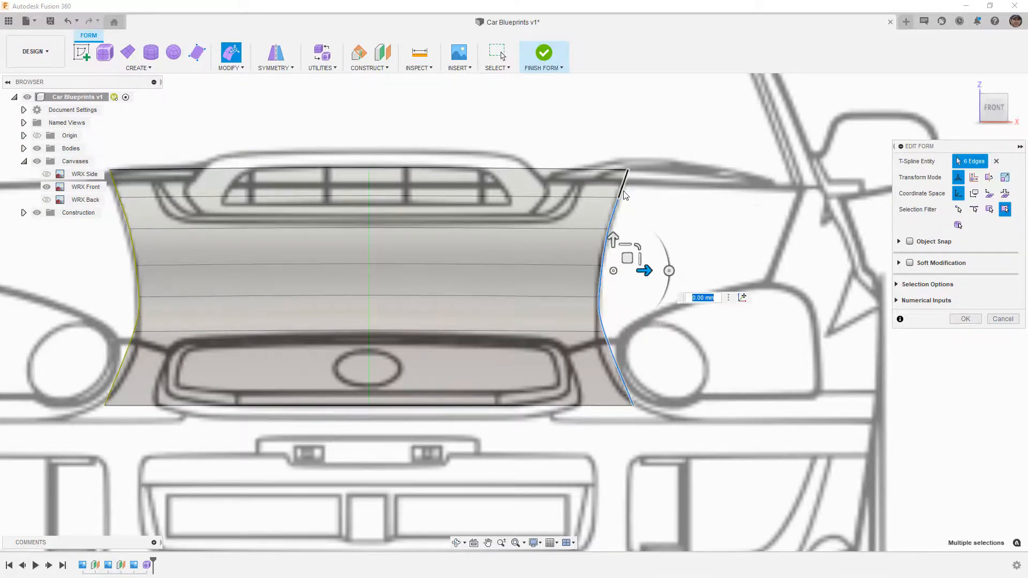
alt+drag(644, 271, 816, 273)
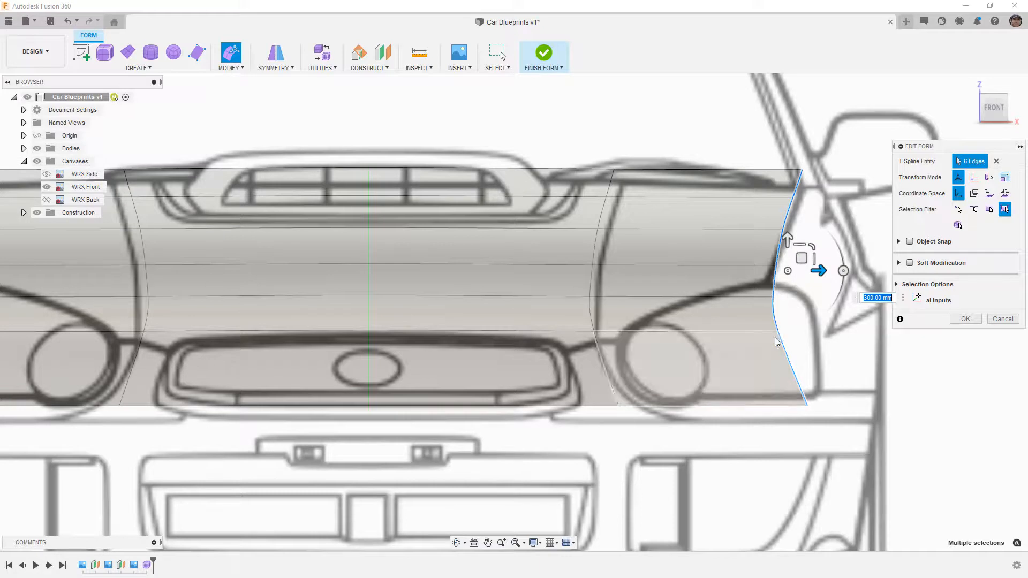
- Pull the two lowest vertices of the extruded strip's outer edge inward to straighten its lower outline over the headlight
click(778, 308)
click(779, 330)
drag(808, 332, 795, 332)
click(807, 405)
drag(831, 405, 762, 407)
- Move the outer-edge vertex near the headlight's upper corner 25 mm inward, and fine-tune it by about 2.9 mm sideways and -0.4 mm vertically
click(771, 298)
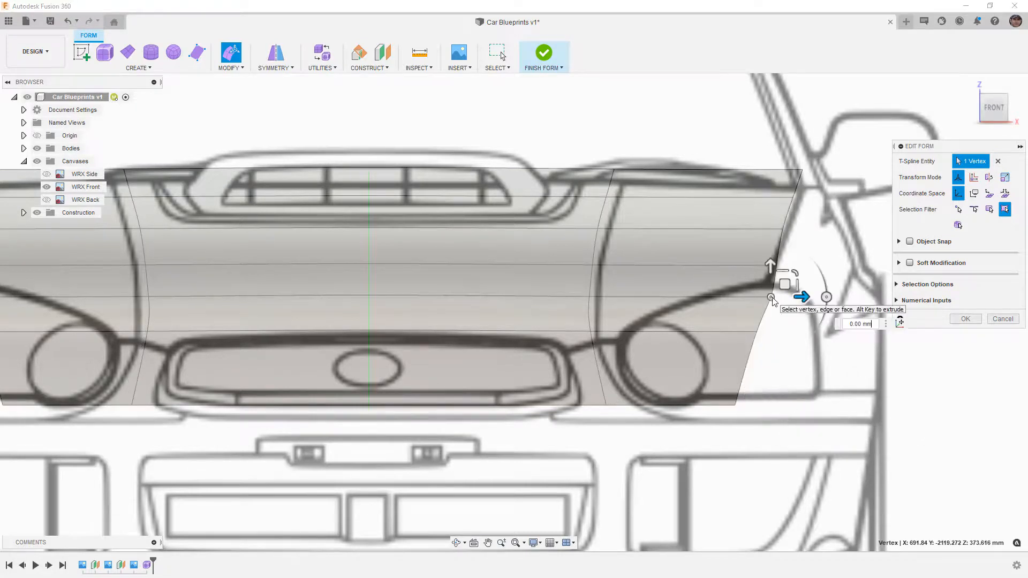
drag(803, 297, 794, 295)
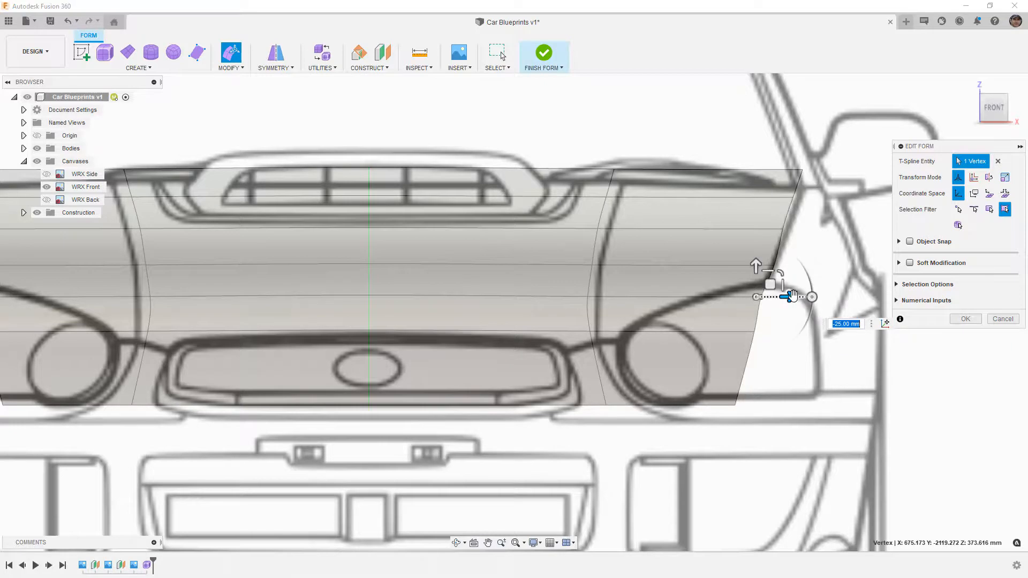
scroll(785, 294, up, 6)
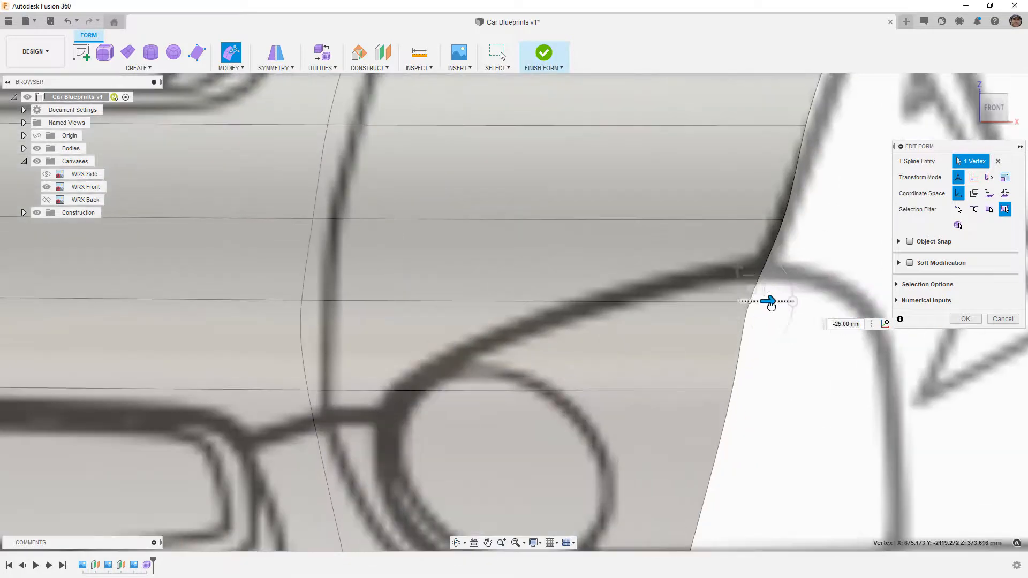
drag(751, 289, 762, 290)
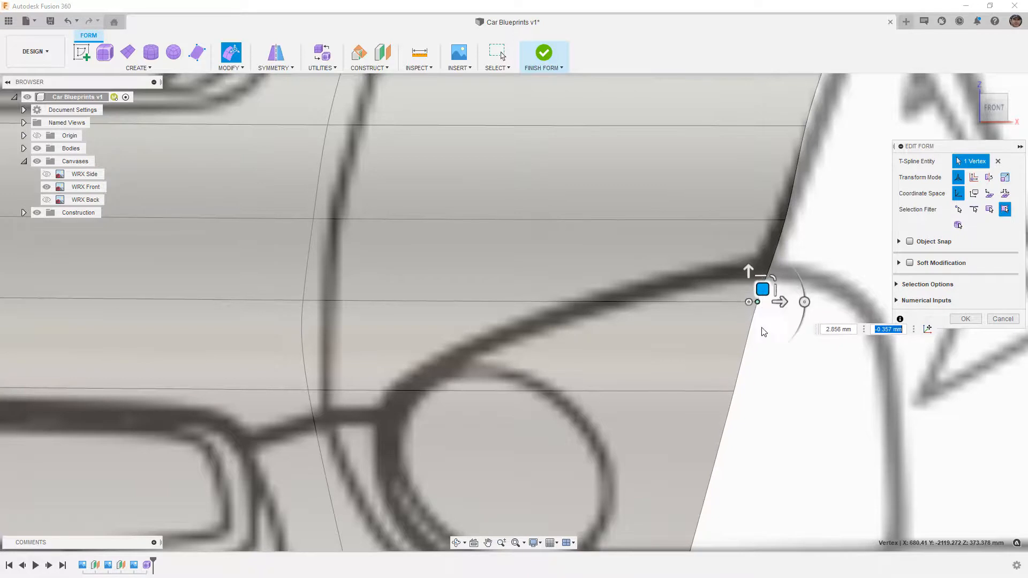
- Fine-tune the next outer-edge vertex above the headlight corner to follow the hood line on the front blueprint
scroll(745, 317, down, 4)
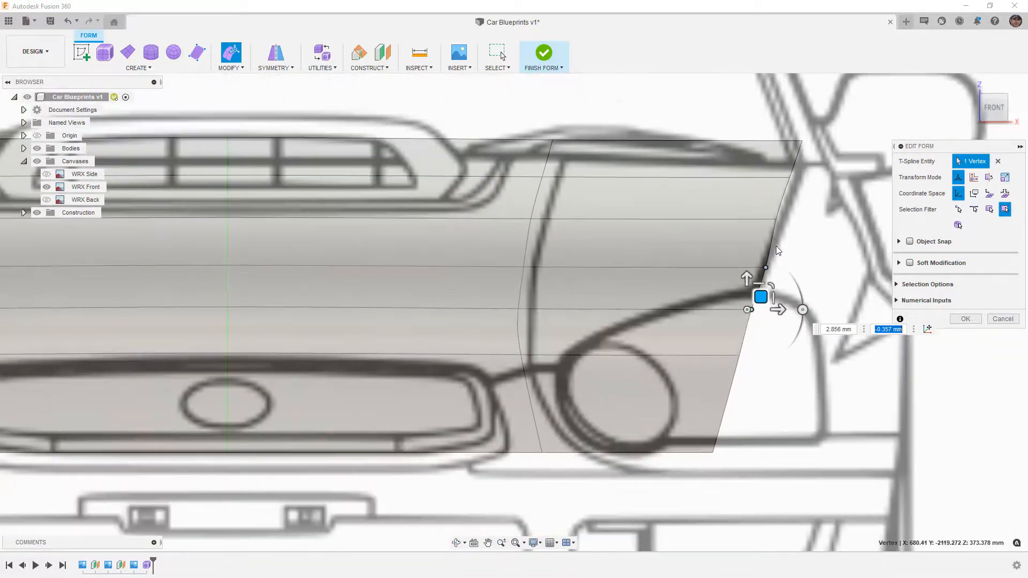
click(765, 268)
scroll(765, 268, up, 4)
drag(779, 255, 774, 253)
scroll(676, 309, down, 3)
- Switch to box display and shift two outer-edge control vertices inward by about 5.6 mm and 1.9 mm to match the blueprint
key(alt+1)
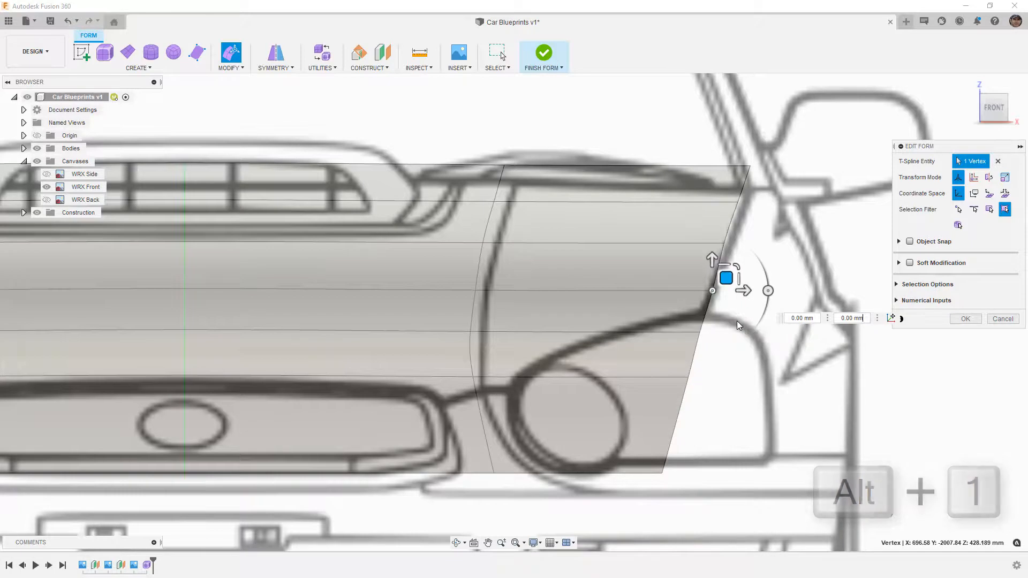
scroll(717, 289, up, 3)
drag(718, 290, 721, 329)
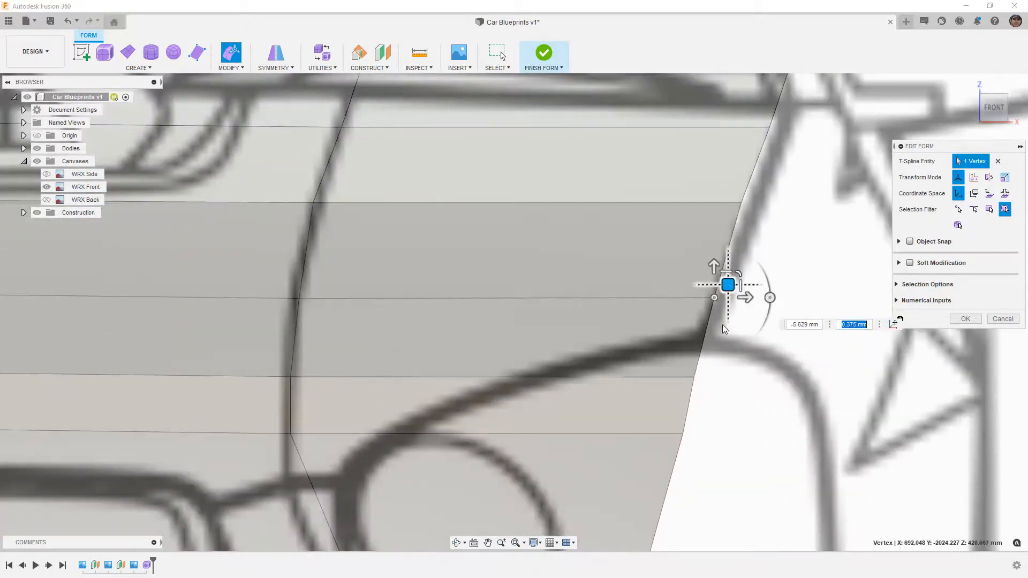
click(693, 422)
drag(694, 421, 696, 424)
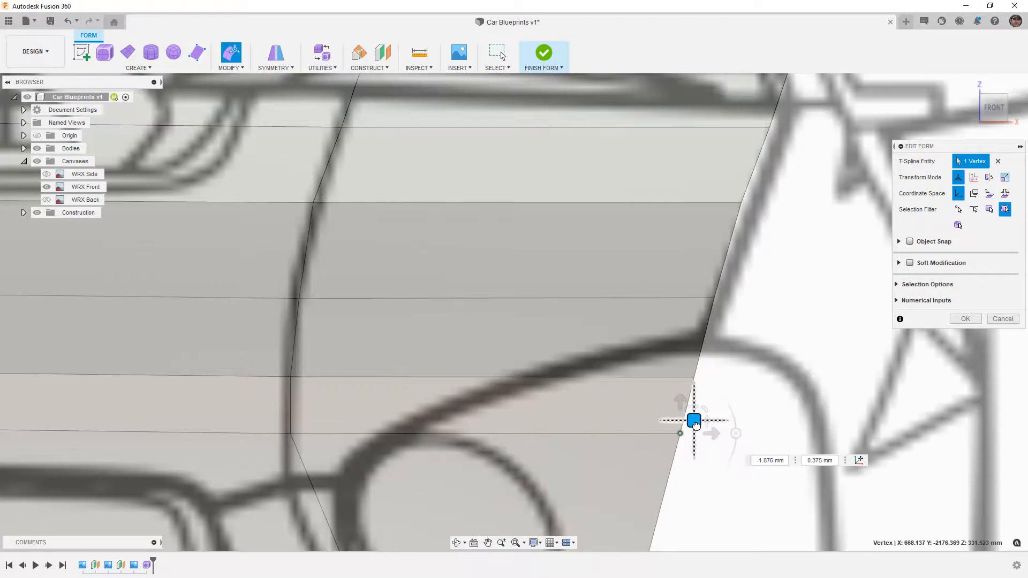
- Return the hood to smooth display, check its widened shape and accept the form edit
scroll(645, 368, down, 5)
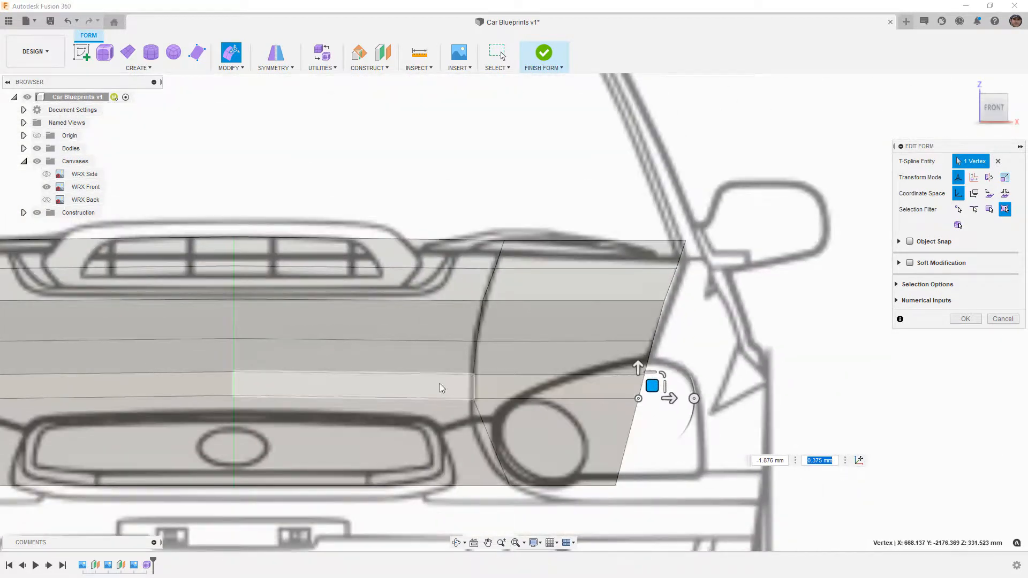
scroll(538, 292, down, 2)
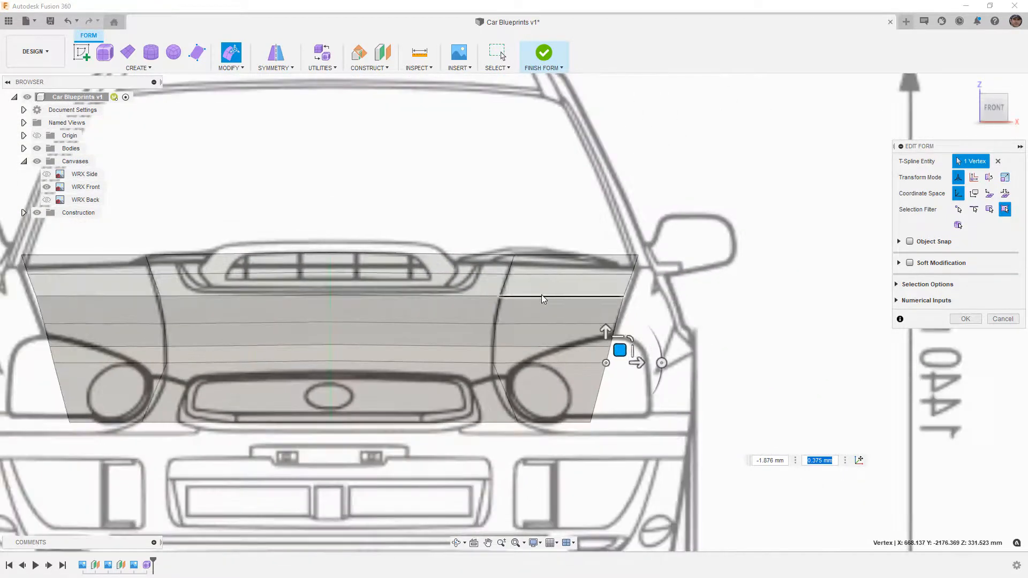
key(alt+3)
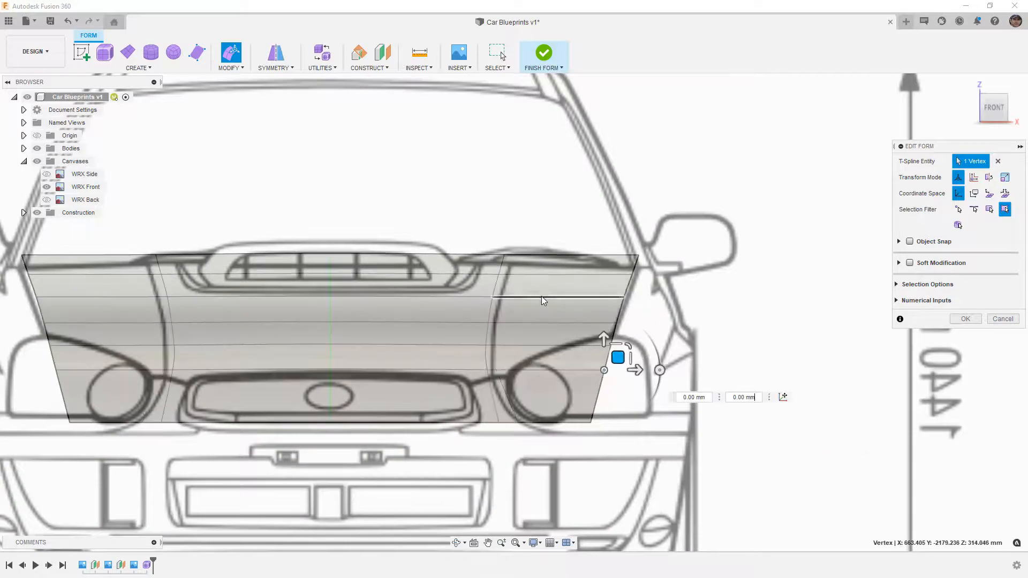
mouse_move(576, 418)
shift+middle_down()
mouse_move(570, 426)
mouse_move(572, 408)
mouse_move(564, 433)
shift+middle_up()
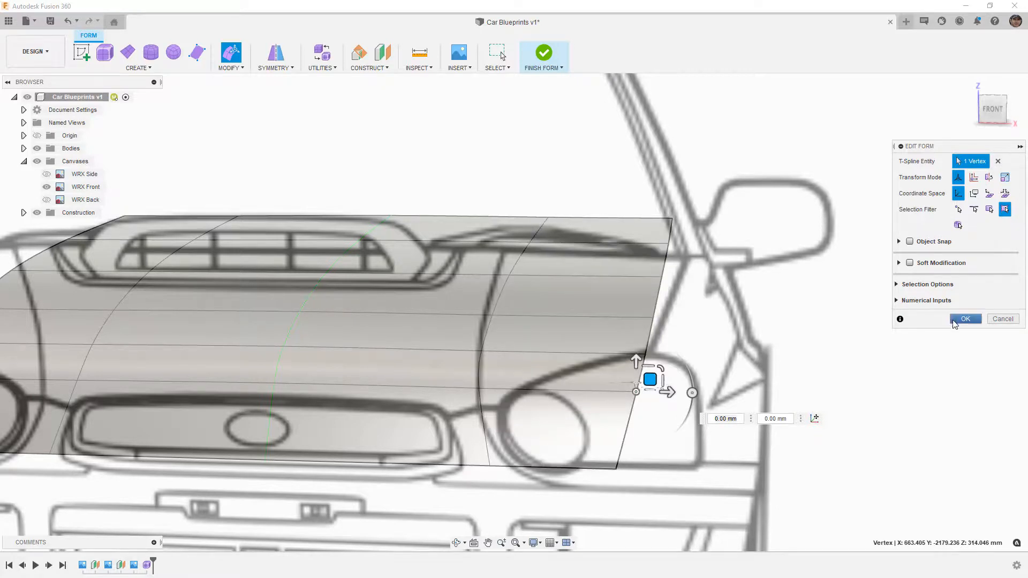
click(964, 320)
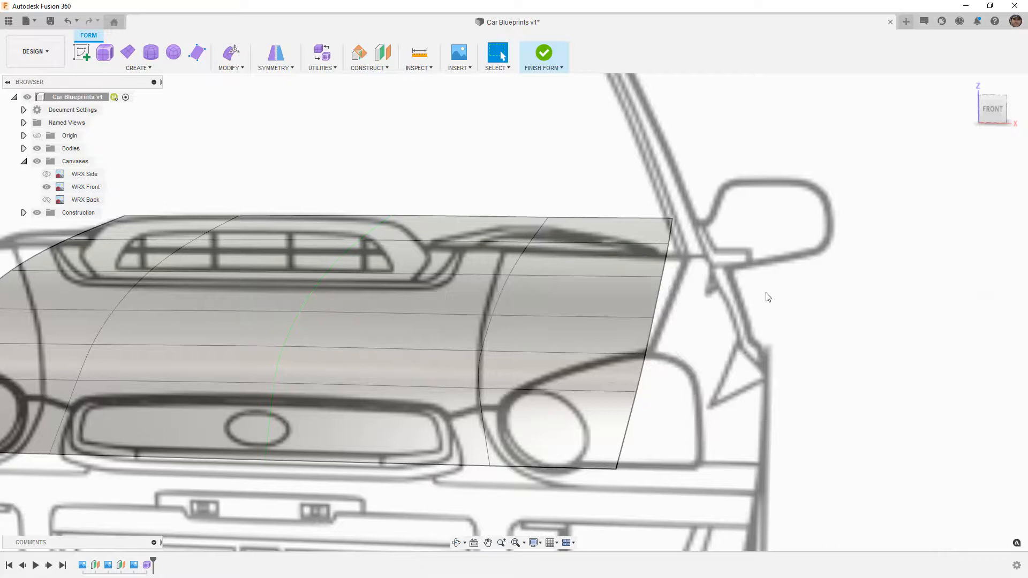
- Insert an edge loop just outboard of the hood's inner side loop, using Exact mode and an insert location of -0.107
double_click(540, 231)
click(228, 68)
click(239, 104)
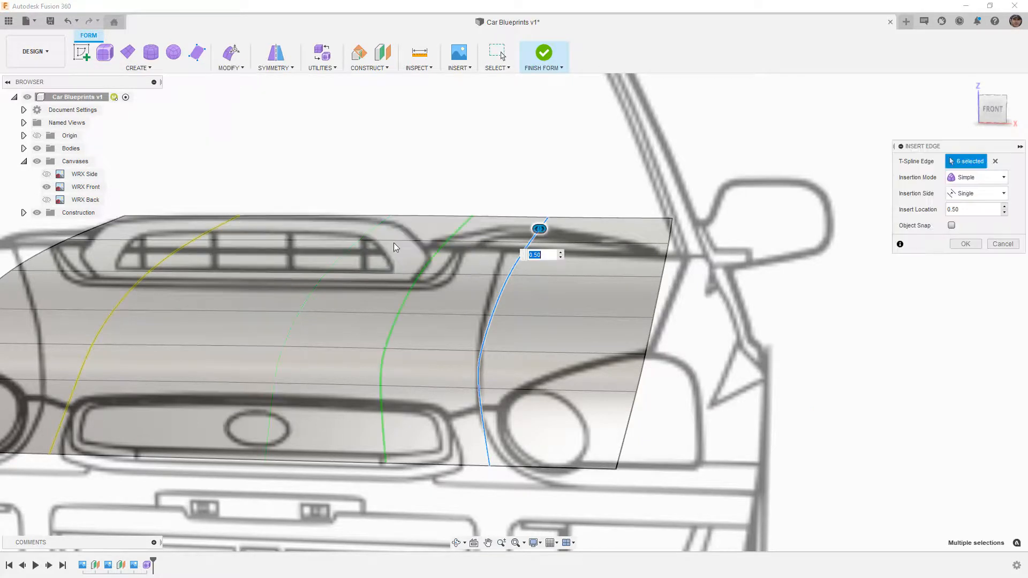
drag(540, 229, 636, 234)
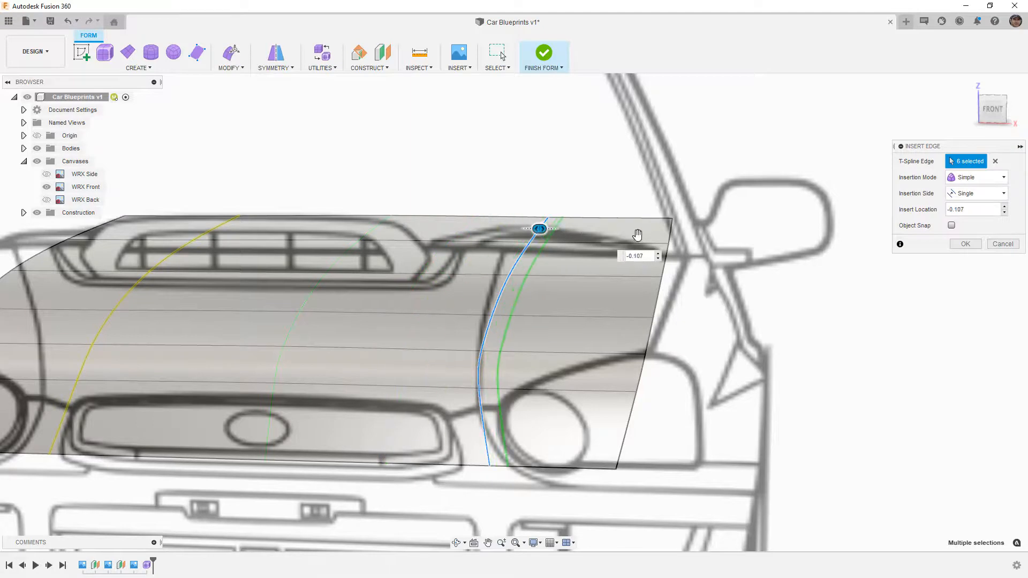
click(970, 182)
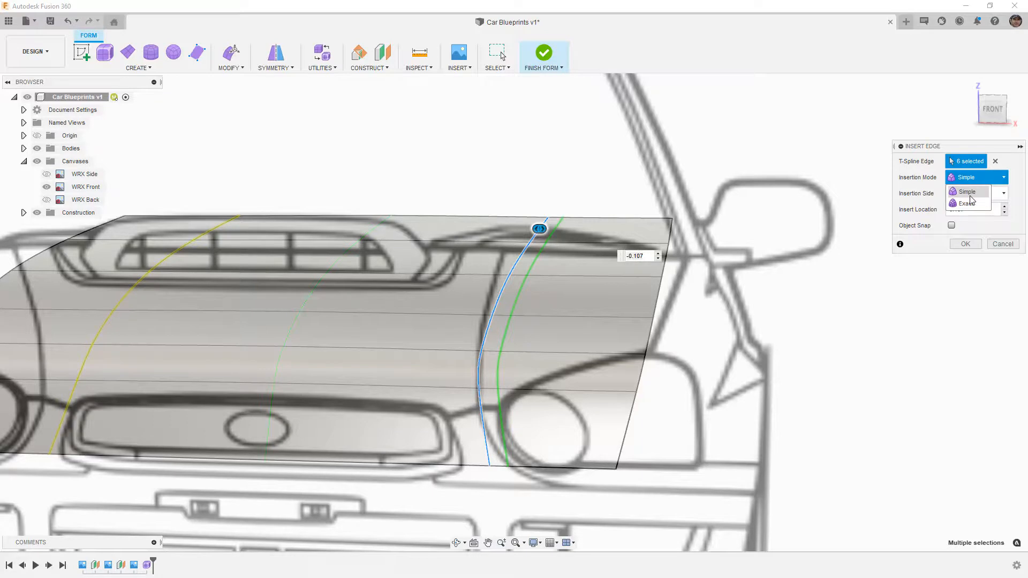
click(969, 204)
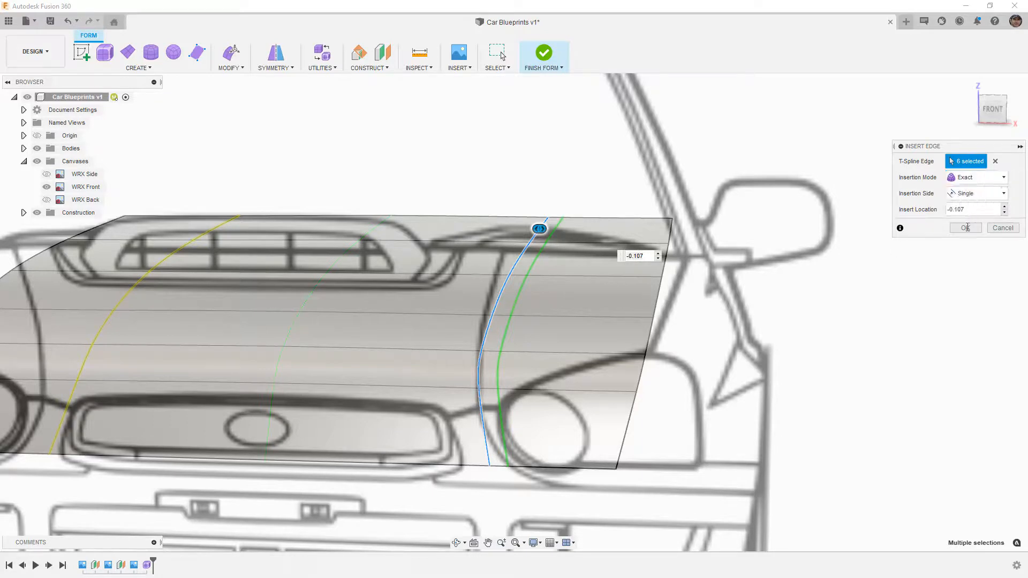
click(965, 228)
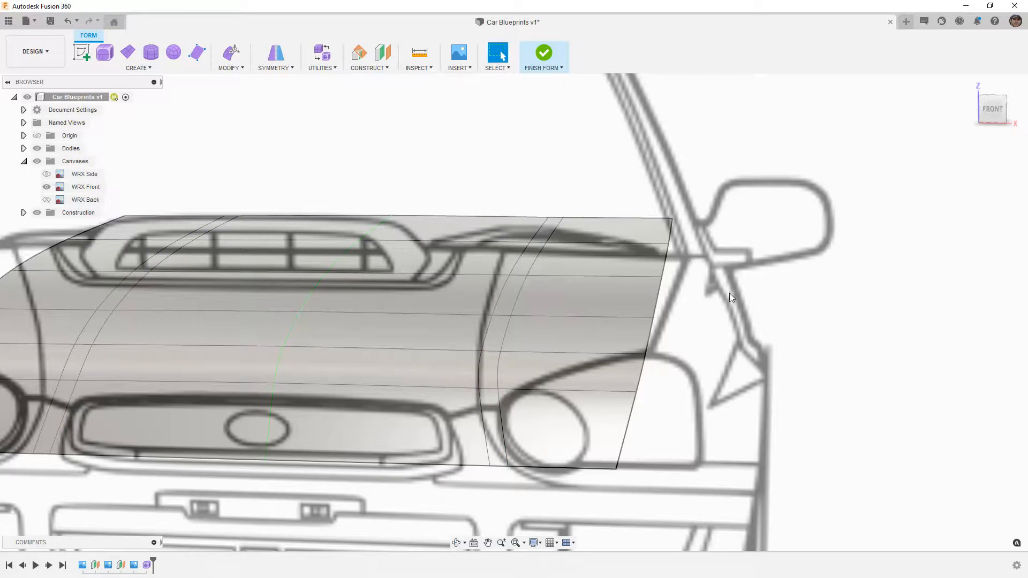
- Try splitting the outer hood strip with a line of seven inserted points in Simple mode, and undo the insertion
click(241, 69)
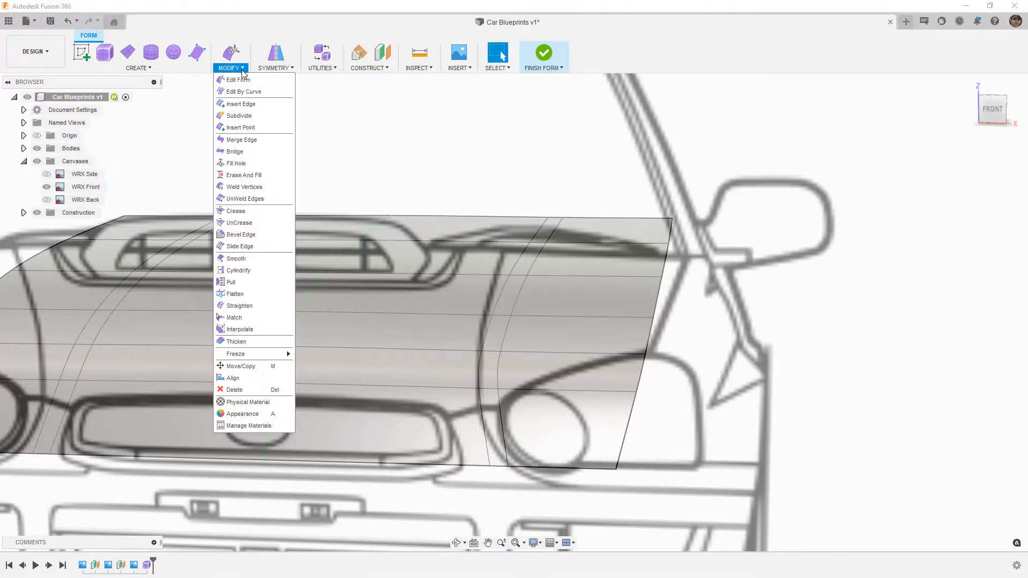
click(246, 128)
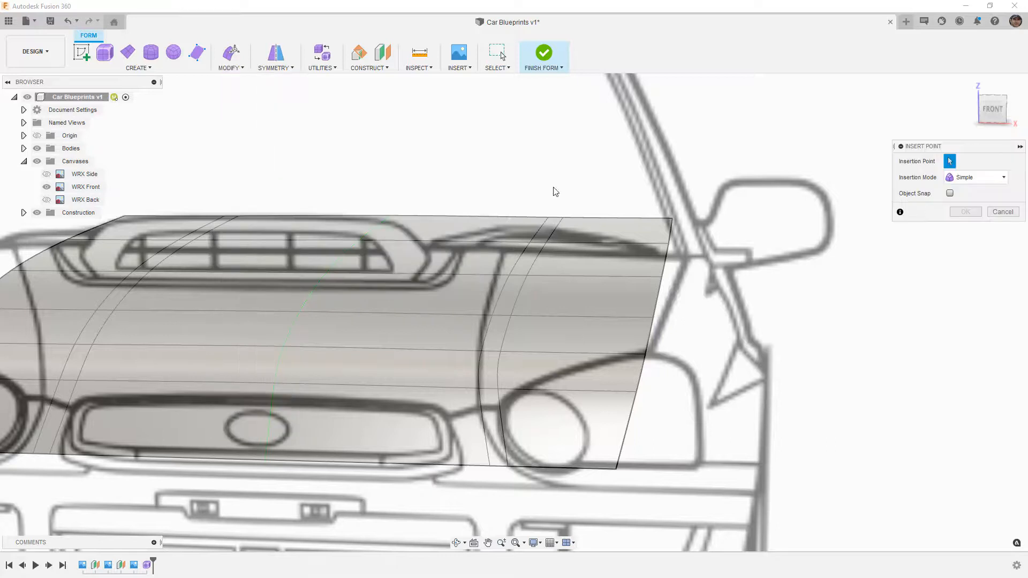
click(593, 218)
click(587, 242)
click(605, 277)
click(570, 316)
click(593, 353)
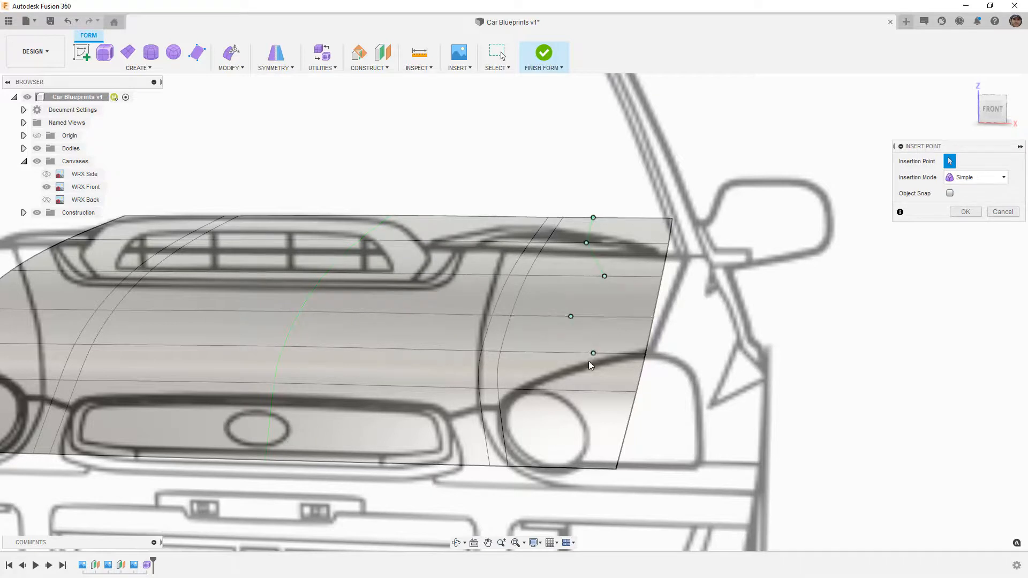
click(551, 391)
click(568, 469)
click(964, 212)
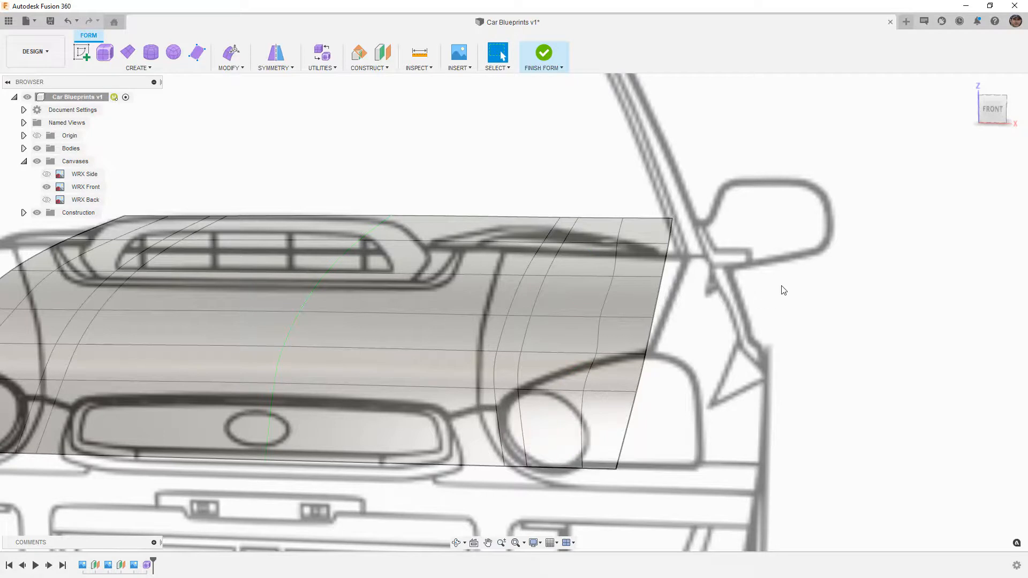
key(ctrl+z)
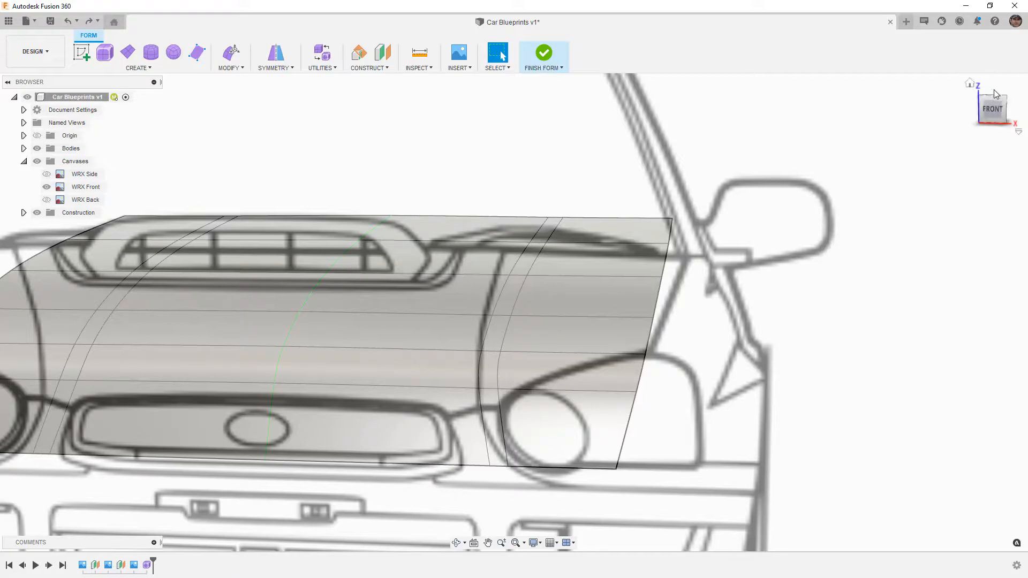
- From above, pull the centre section of the hood's front edge forward with Edit Form and ease it partly back
shift+middle_drag(858, 168, 823, 239)
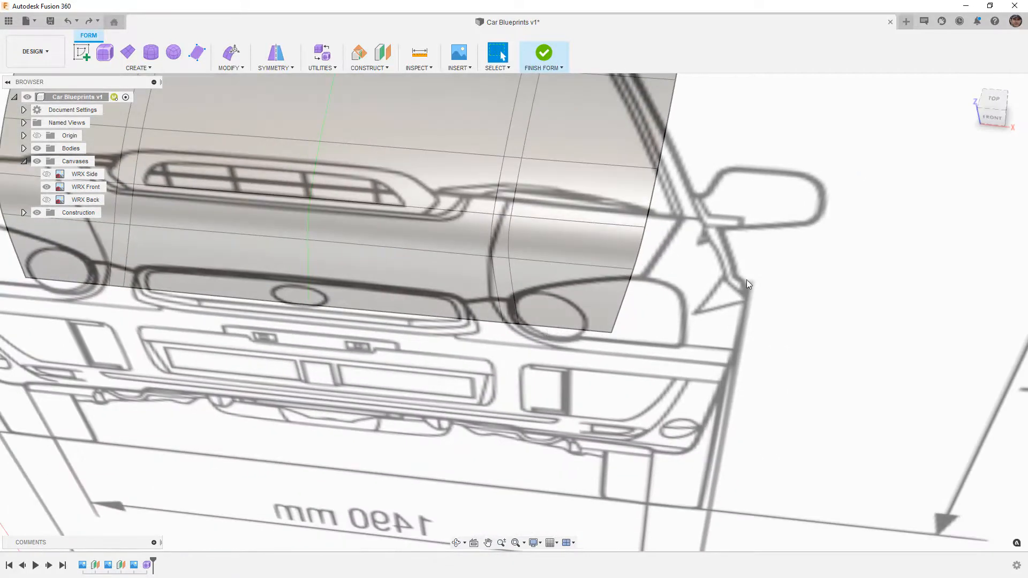
click(994, 99)
scroll(598, 253, down, 2)
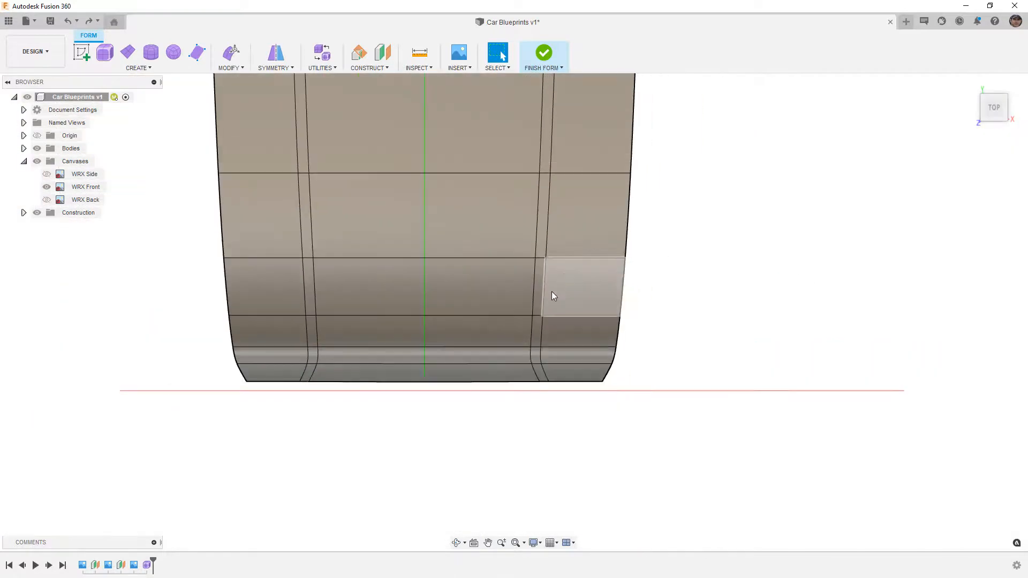
click(437, 382)
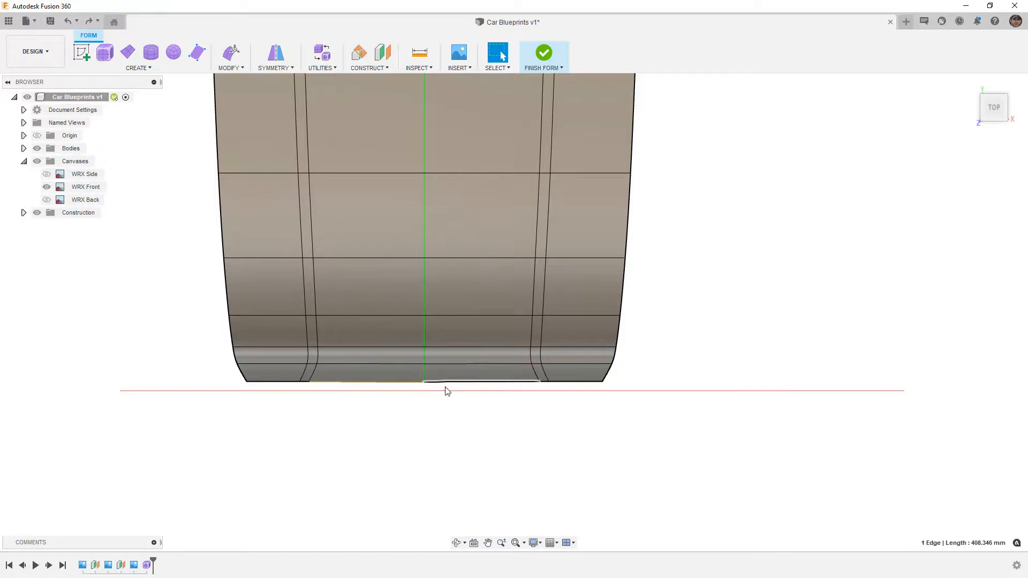
click(230, 52)
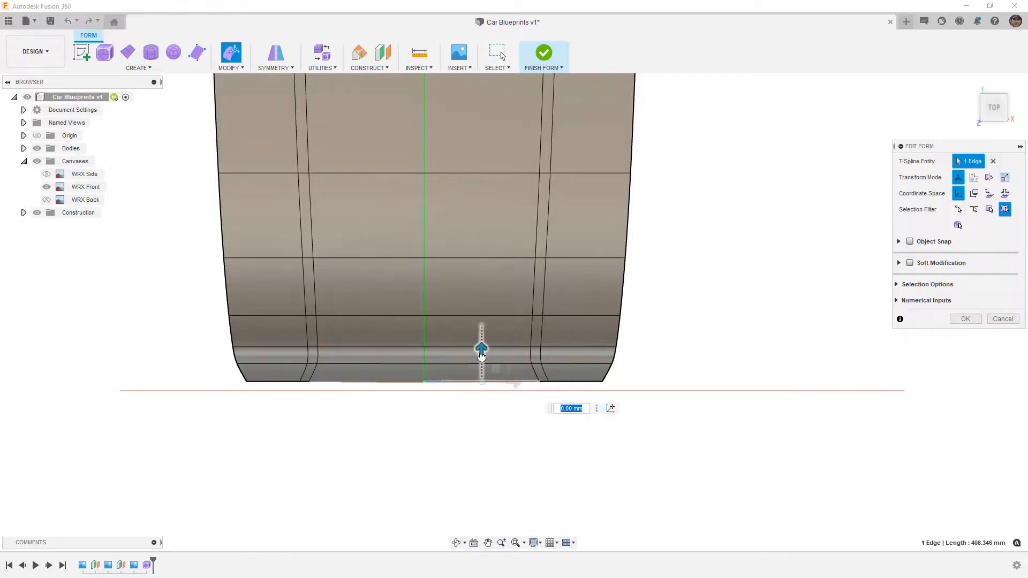
drag(481, 356, 481, 362)
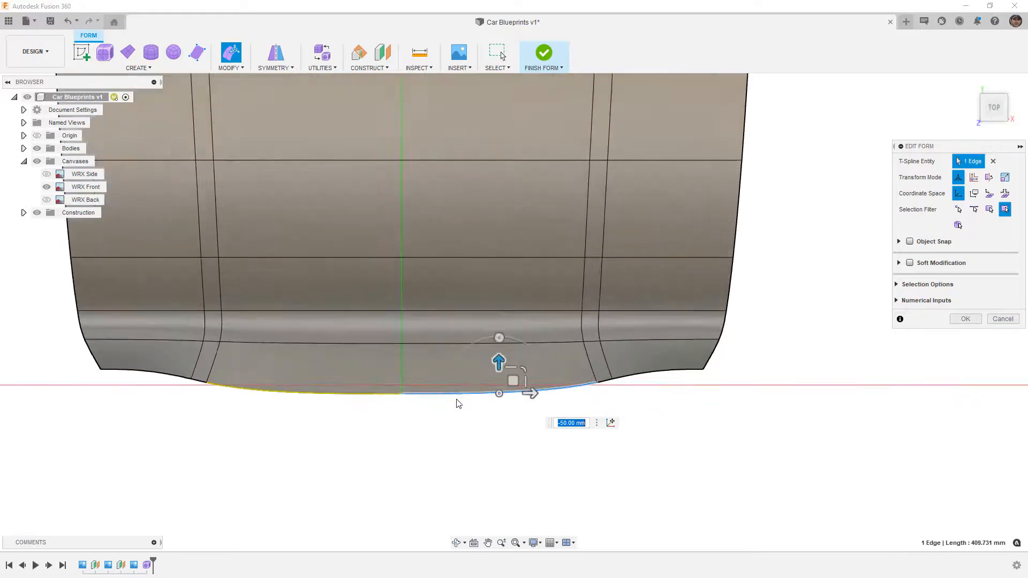
scroll(500, 362, up, 3)
drag(525, 360, 521, 337)
- Move the centreline vertex on the hood's front edge forward by 10 mm
click(373, 369)
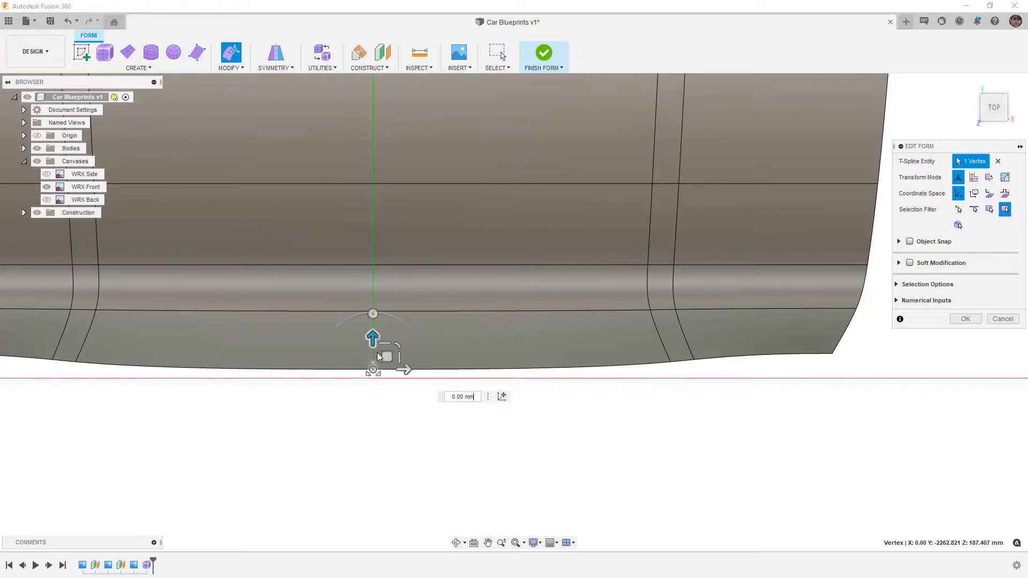
scroll(372, 345, up, 2)
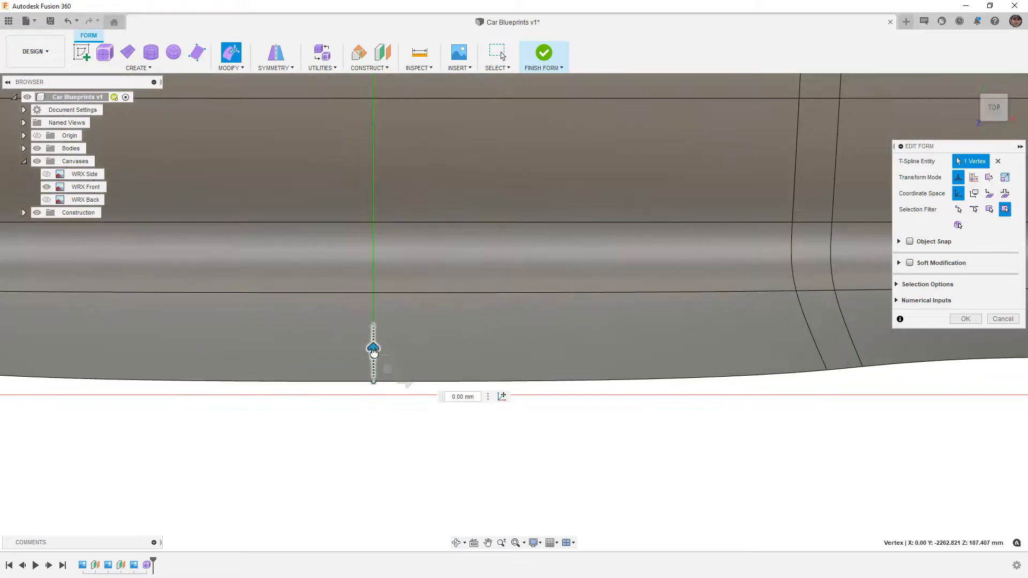
drag(373, 346, 367, 366)
scroll(395, 376, down, 2)
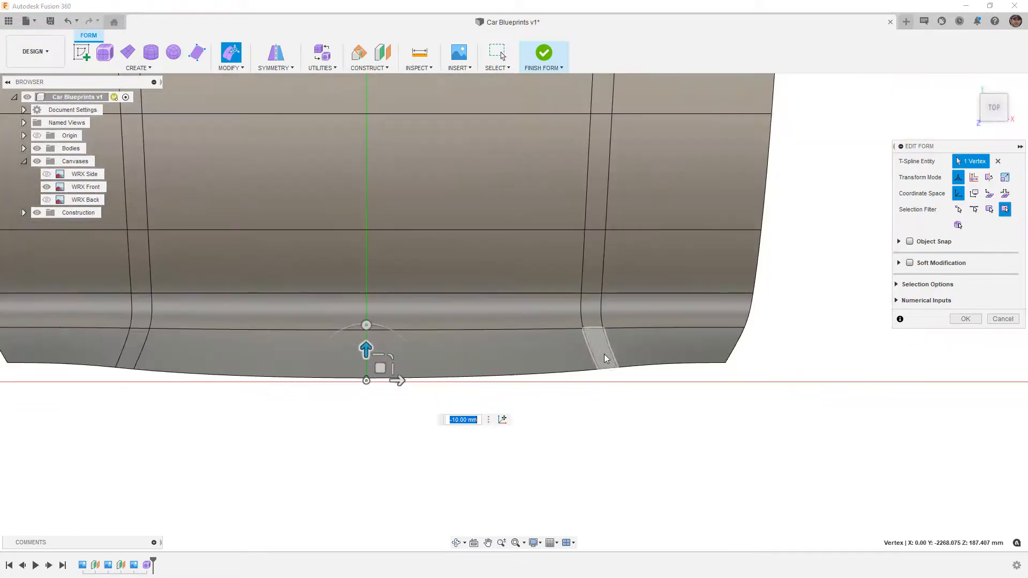
- Move the side loop's front vertex rearward and shift the front corner vertex back 20 mm into line with it, using box display
middle_drag(394, 376, 247, 378)
click(608, 369)
drag(609, 338, 611, 323)
key(alt+1)
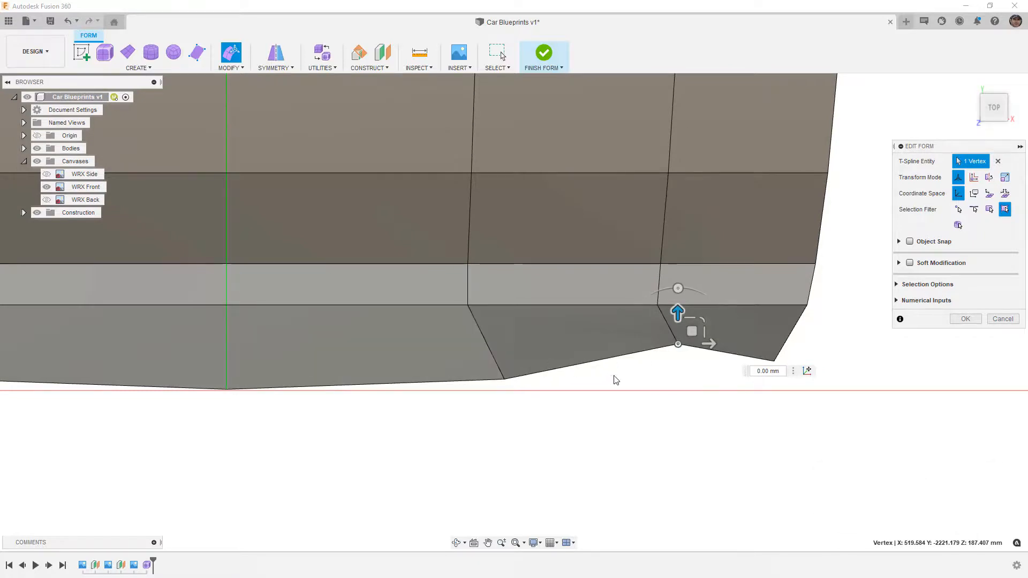
click(773, 360)
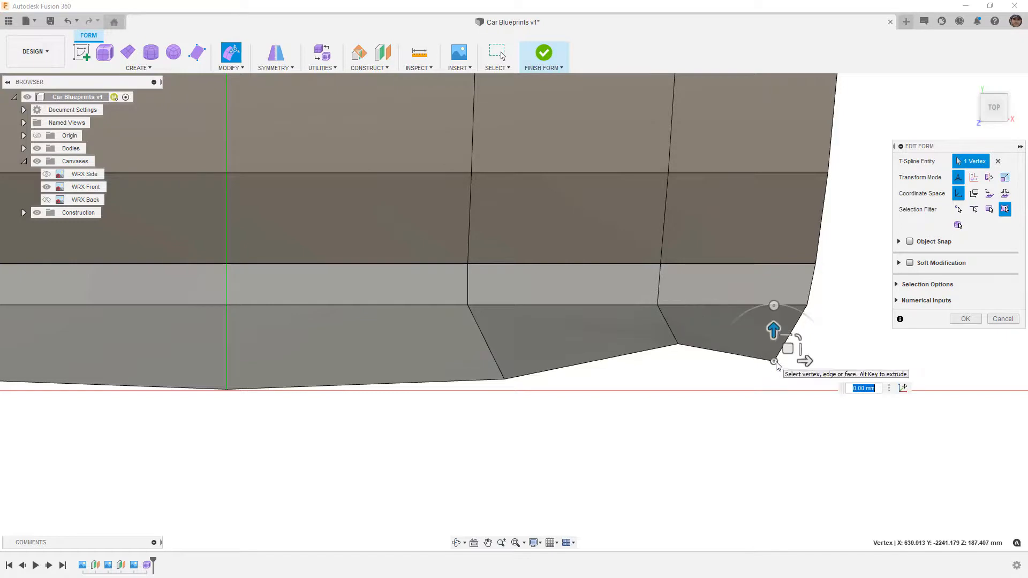
drag(775, 329, 773, 311)
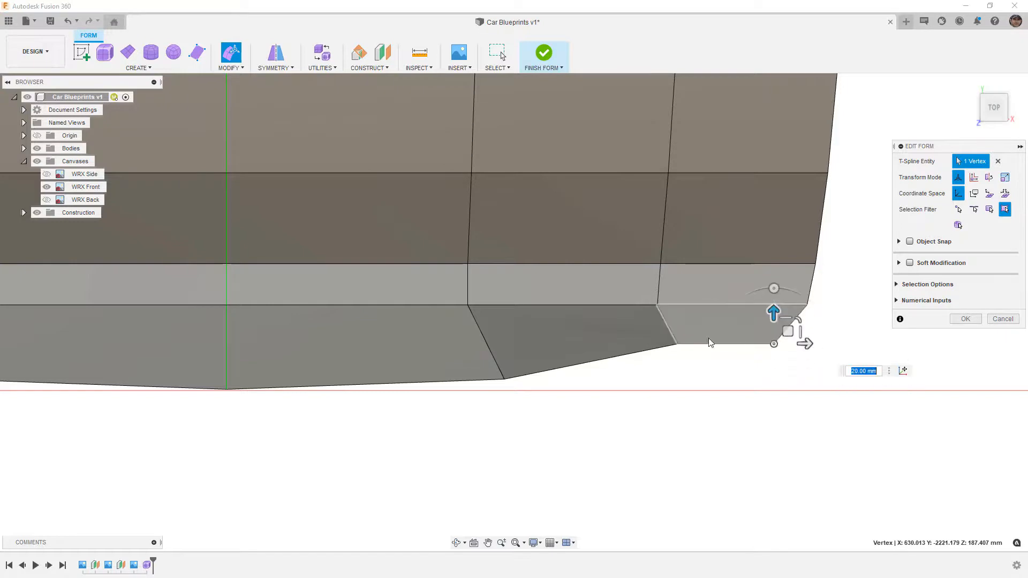
- Compare the curved front edge and side edge loops in smooth and box display from above
key(alt+3)
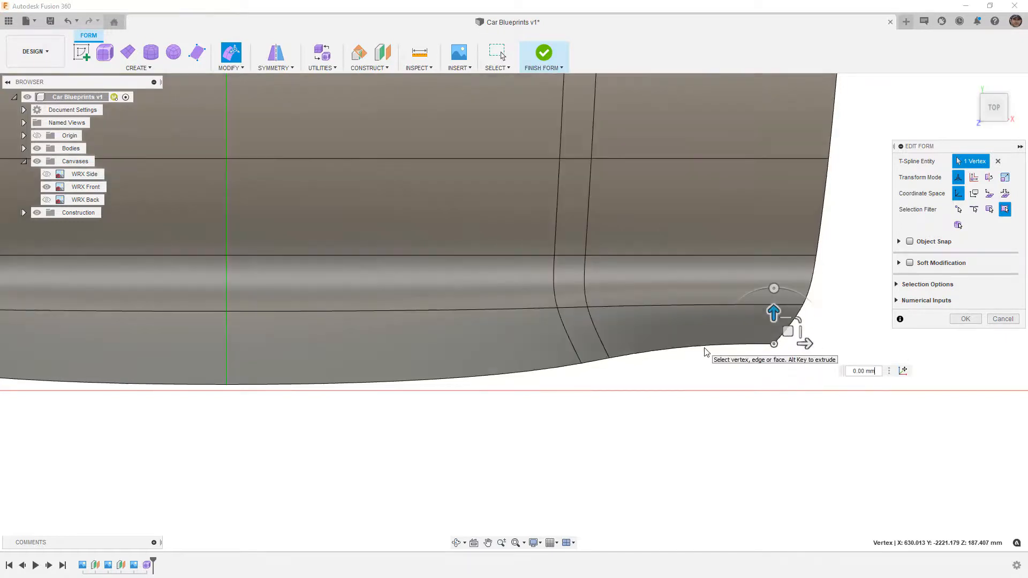
key(alt+1)
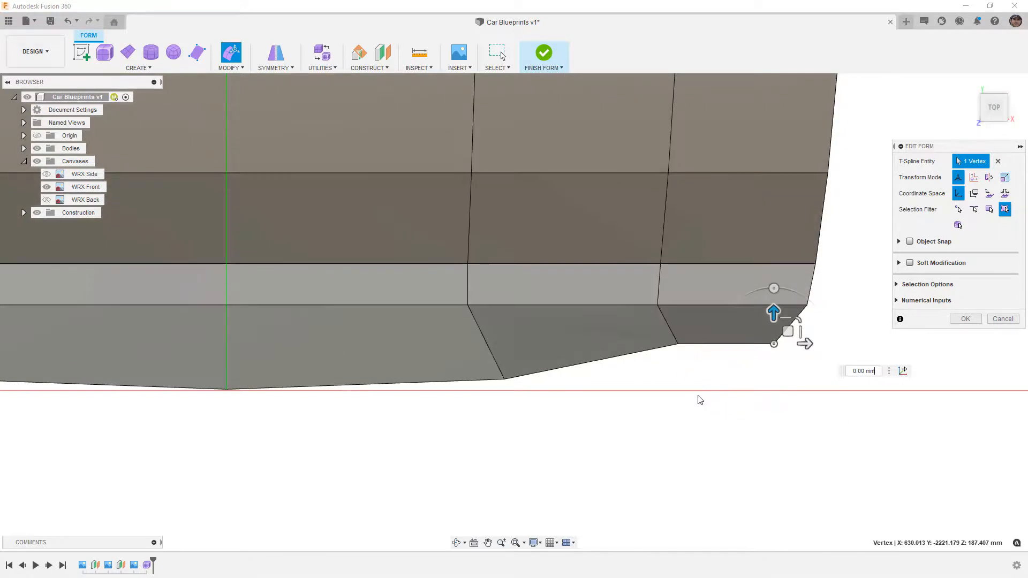
scroll(700, 401, down, 5)
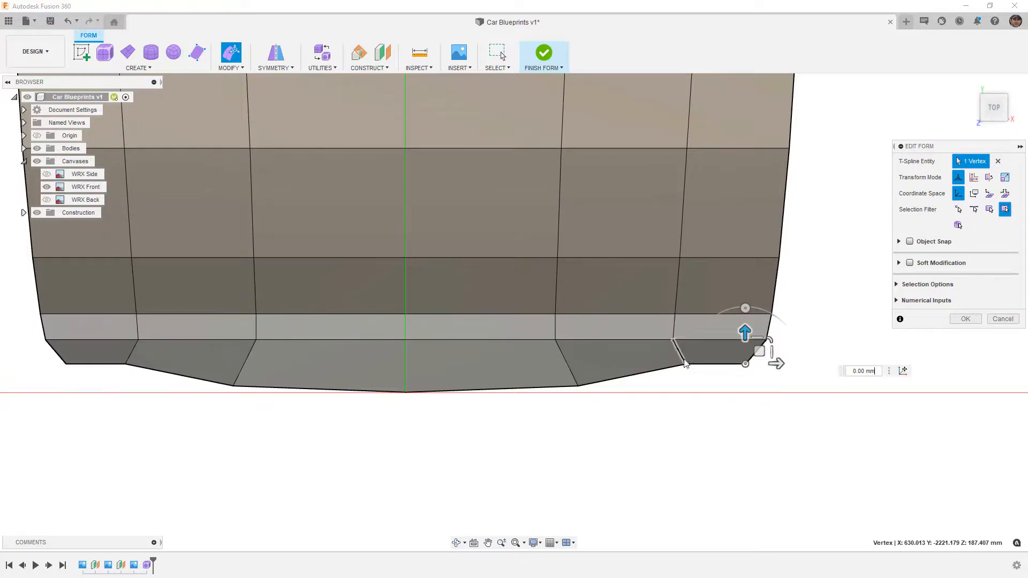
scroll(679, 316, down, 5)
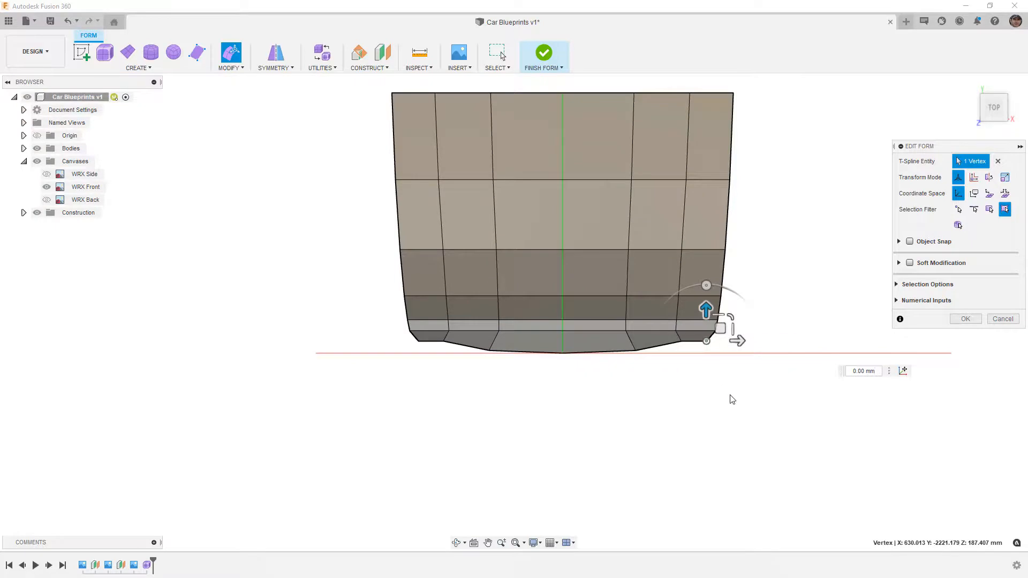
key(alt+3)
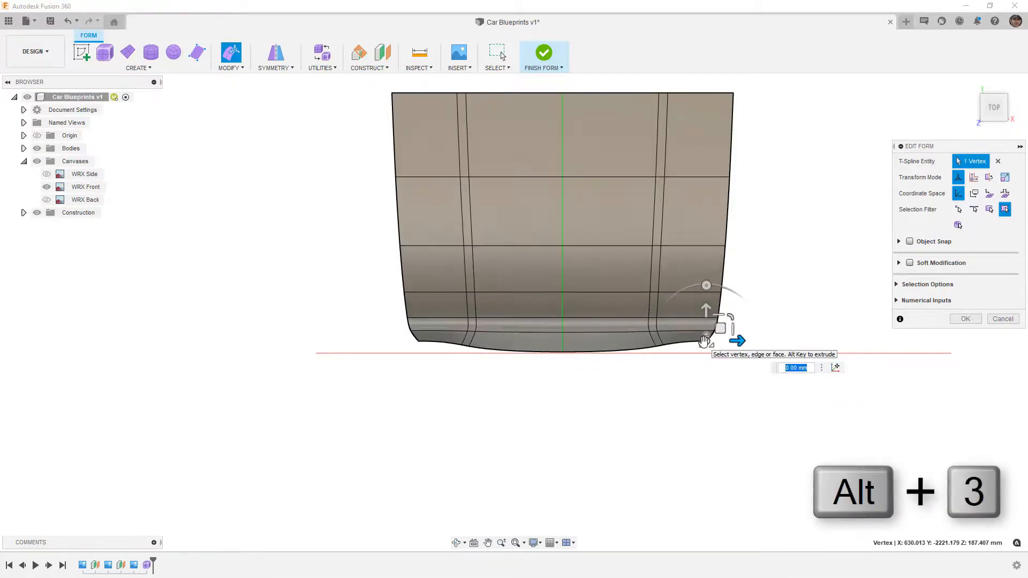
key(alt+1)
key(alt+1)
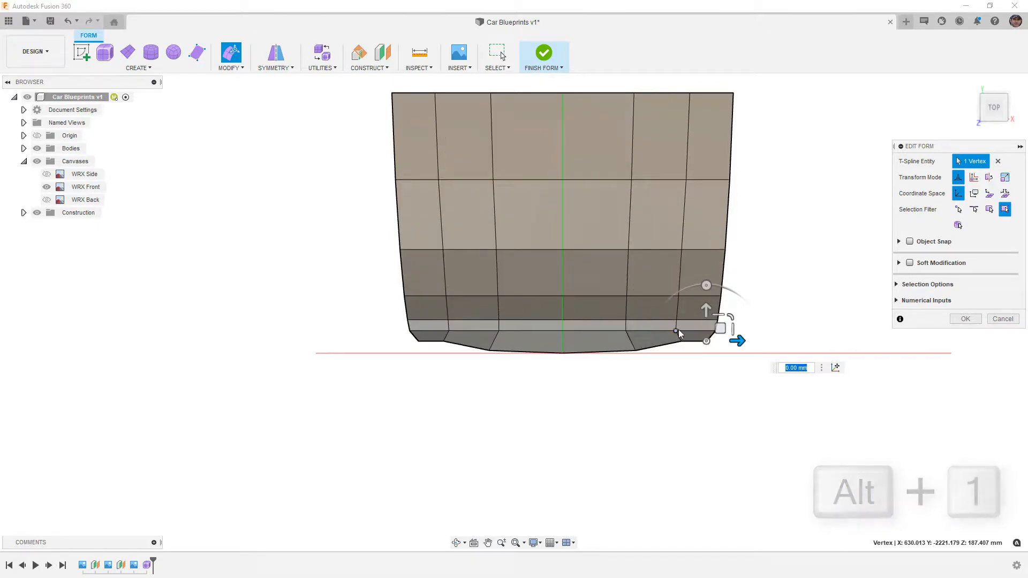
key(alt+3)
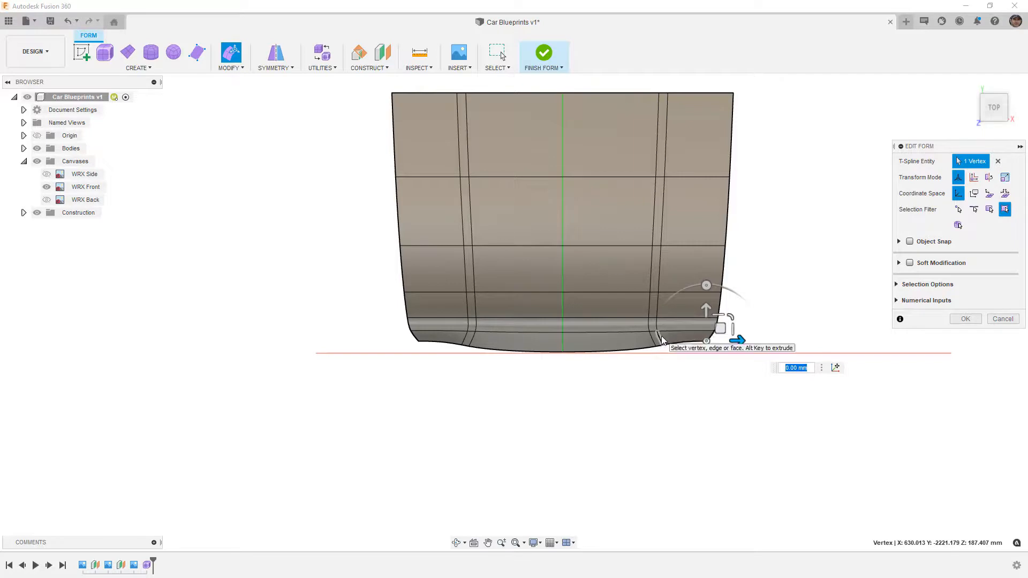
key(ctrl+1)
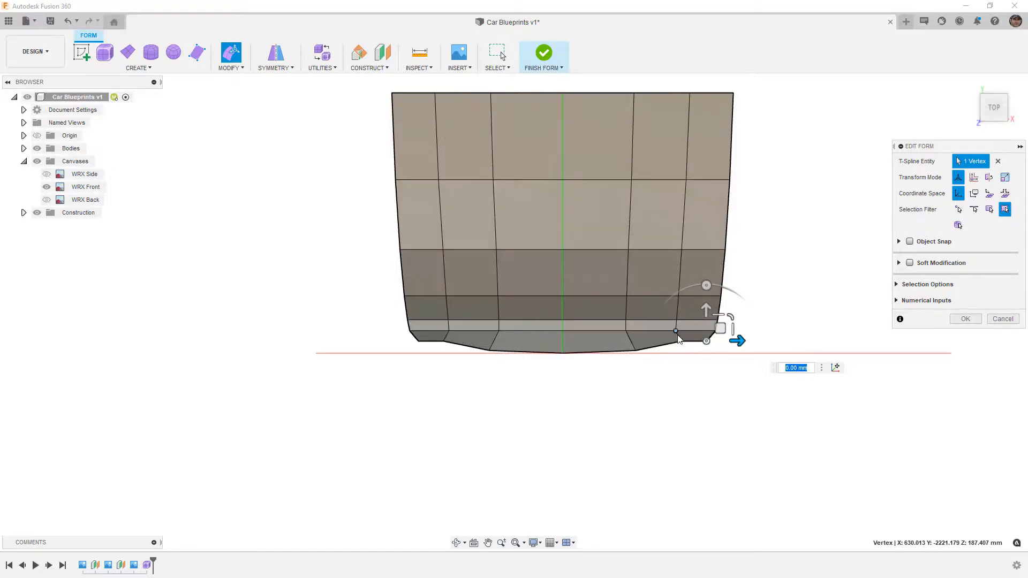
- Slide the outboard side edge loop inward with Slide Edge so it sits close to the inner loop, and accept it
double_click(689, 118)
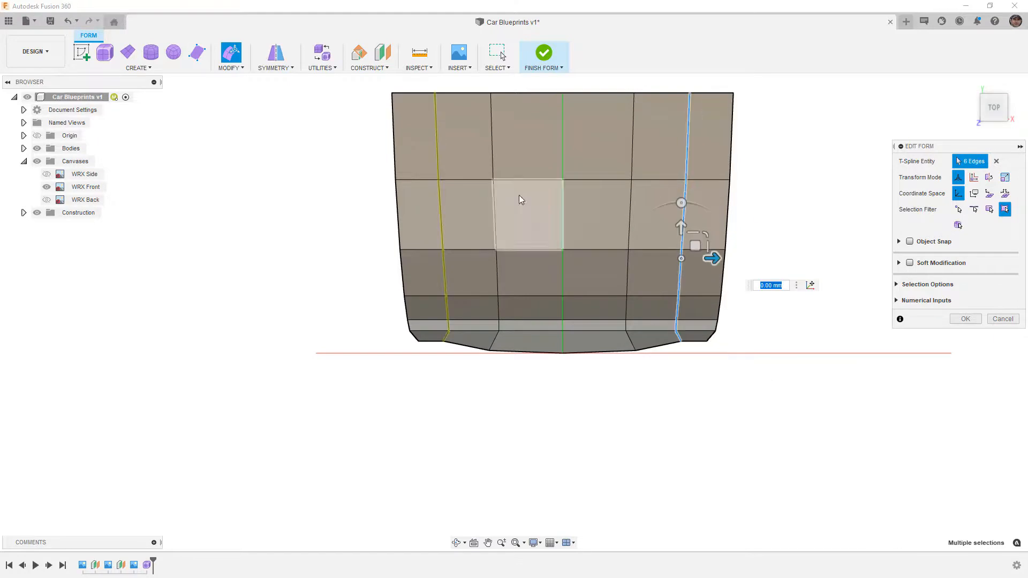
click(244, 68)
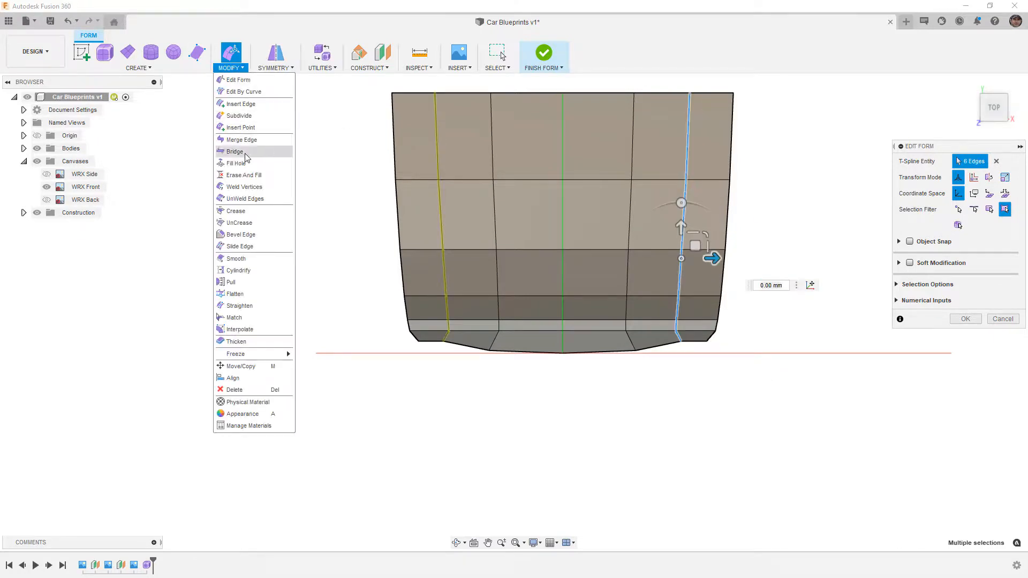
click(241, 246)
drag(678, 336, 638, 341)
click(966, 195)
- Hide the WRX Front canvas and check the tightened side crease in smooth display before returning to box display
shift+middle_drag(688, 385, 624, 319)
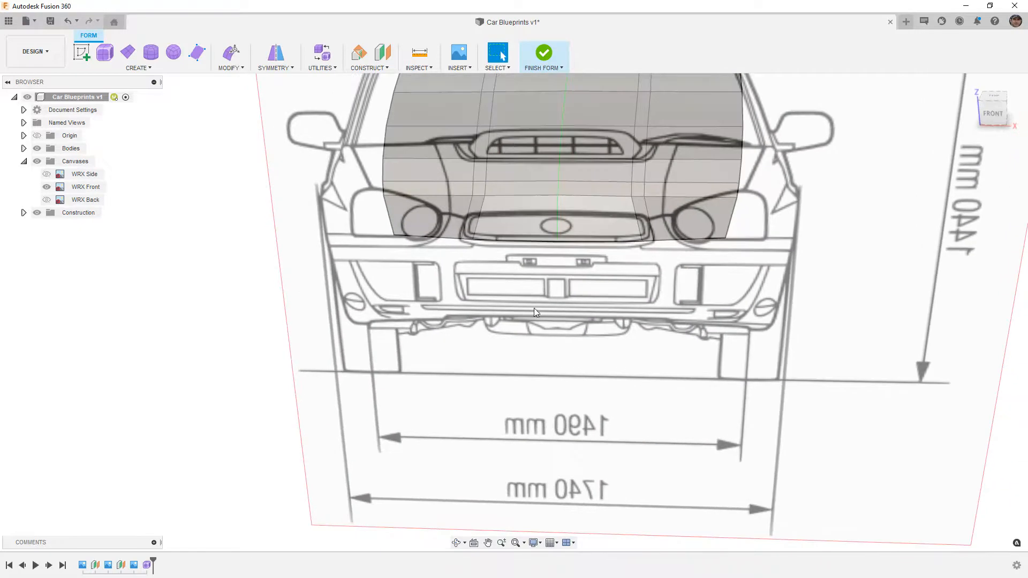
click(47, 187)
mouse_move(518, 370)
shift+middle_down()
mouse_move(521, 395)
mouse_move(521, 344)
mouse_move(522, 356)
shift+middle_up()
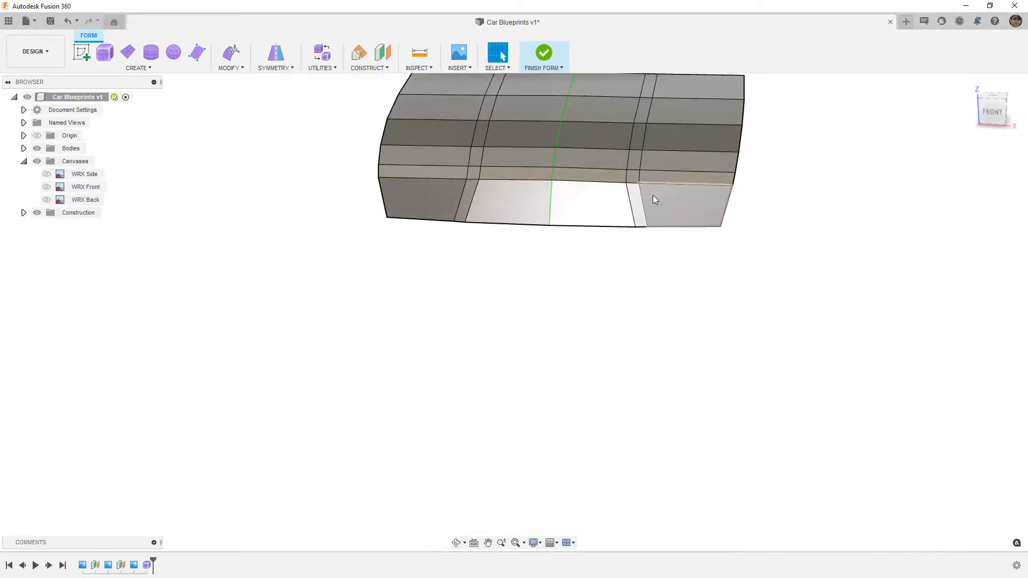
key(alt+3)
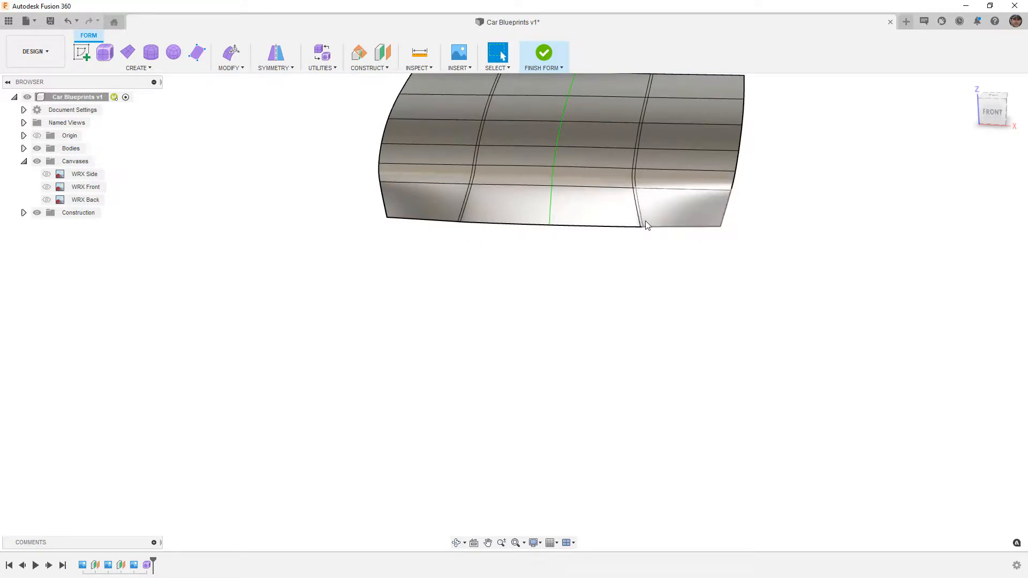
key(alt+1)
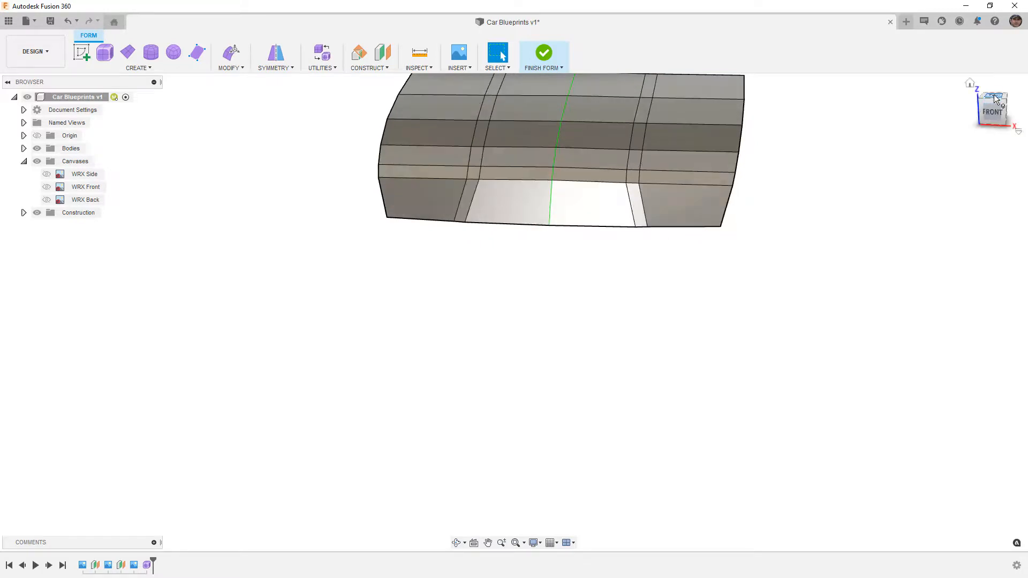
- Edit the form by shifting the outer hood face in the third row from the windshield slightly downward in the side view
click(995, 98)
scroll(668, 439, up, 3)
scroll(669, 425, up, 1)
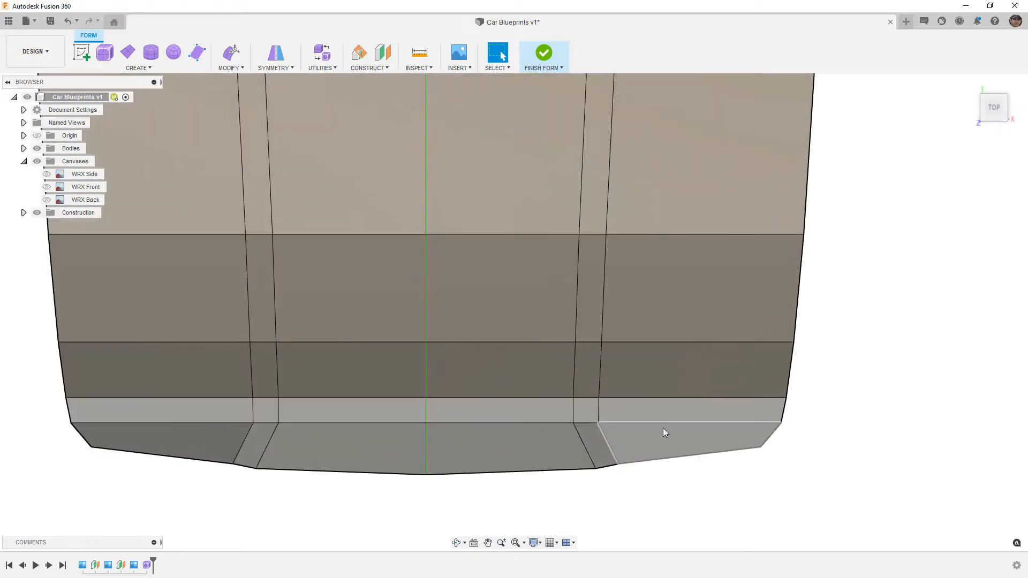
click(231, 52)
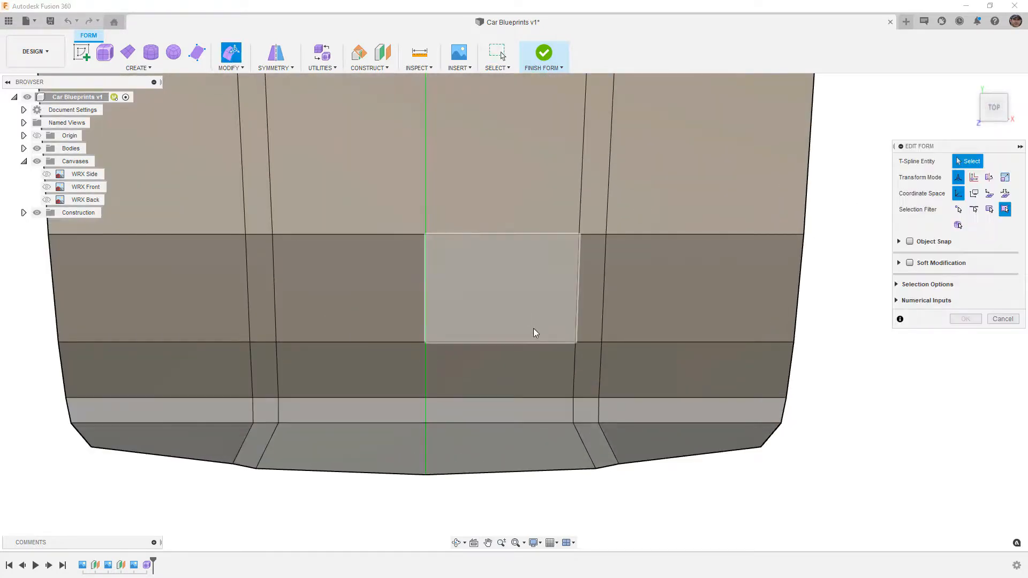
scroll(574, 404, down, 2)
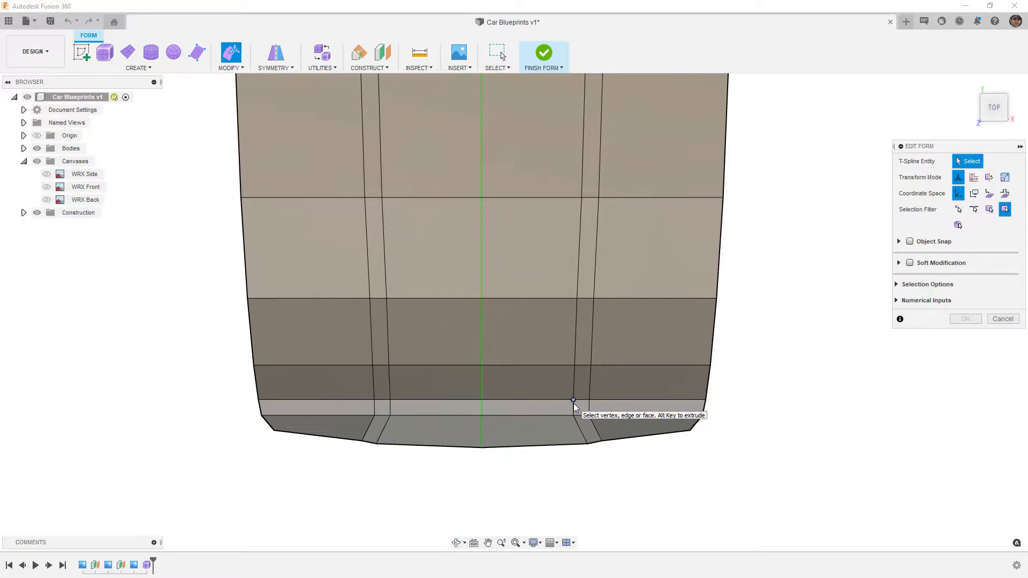
scroll(574, 403, down, 1)
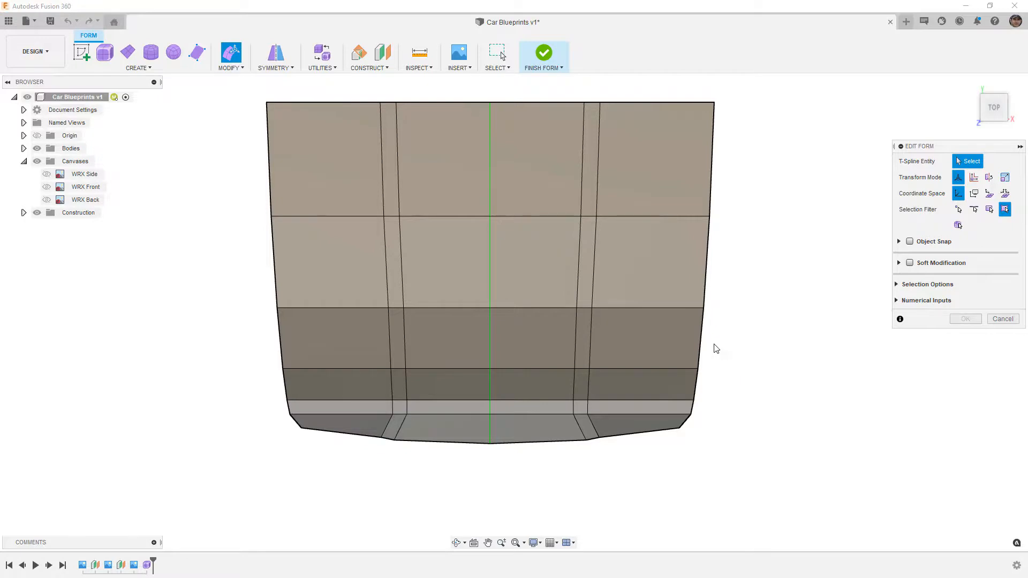
click(616, 319)
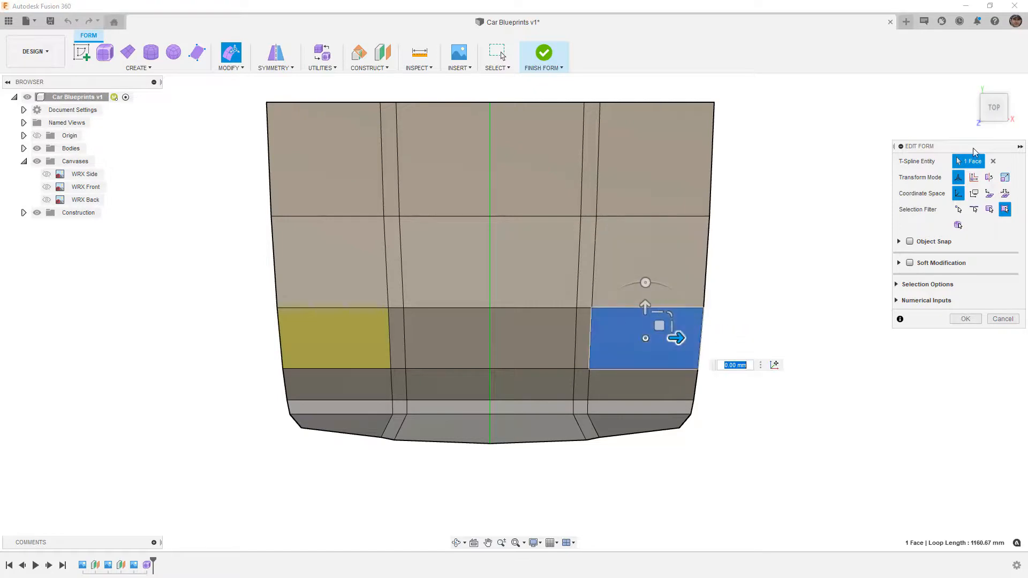
click(1014, 110)
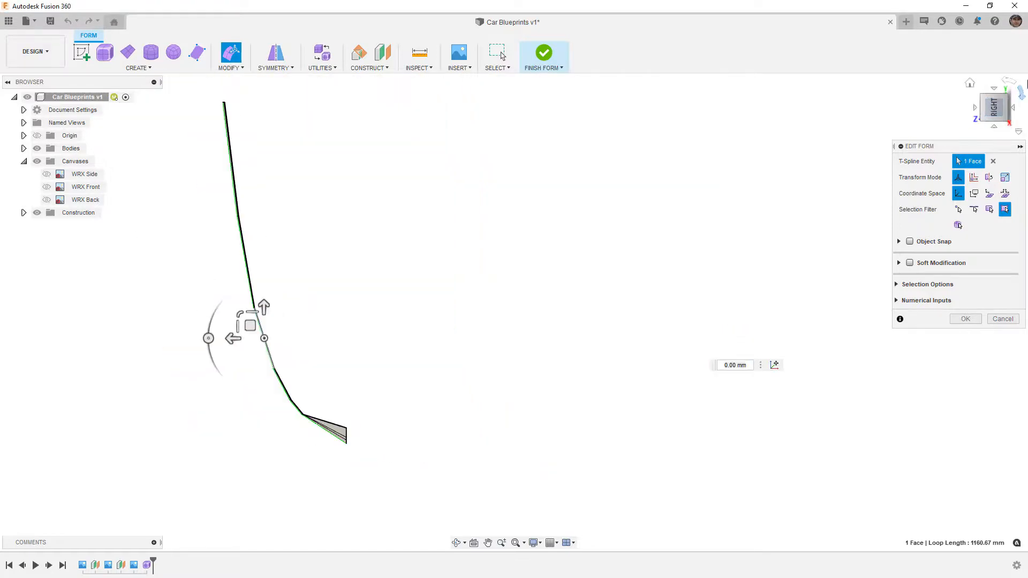
click(1022, 93)
middle_drag(515, 256, 480, 439)
scroll(480, 444, down, 1)
scroll(465, 268, up, 3)
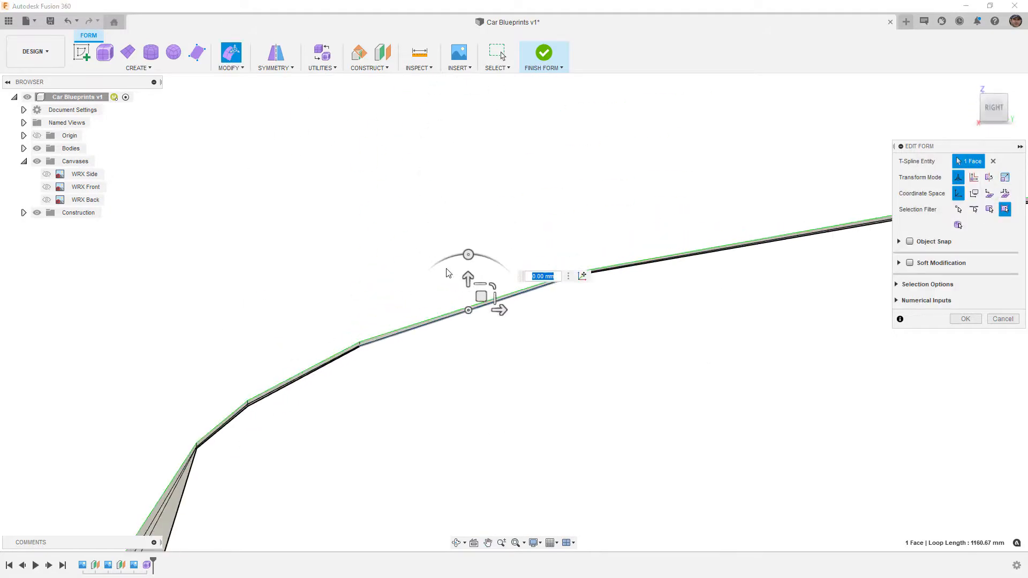
drag(481, 296, 483, 302)
shift+middle_drag(484, 302, 475, 354)
- Shift the next outer hood face towards the nose slightly downward in the side view
scroll(333, 398, down, 5)
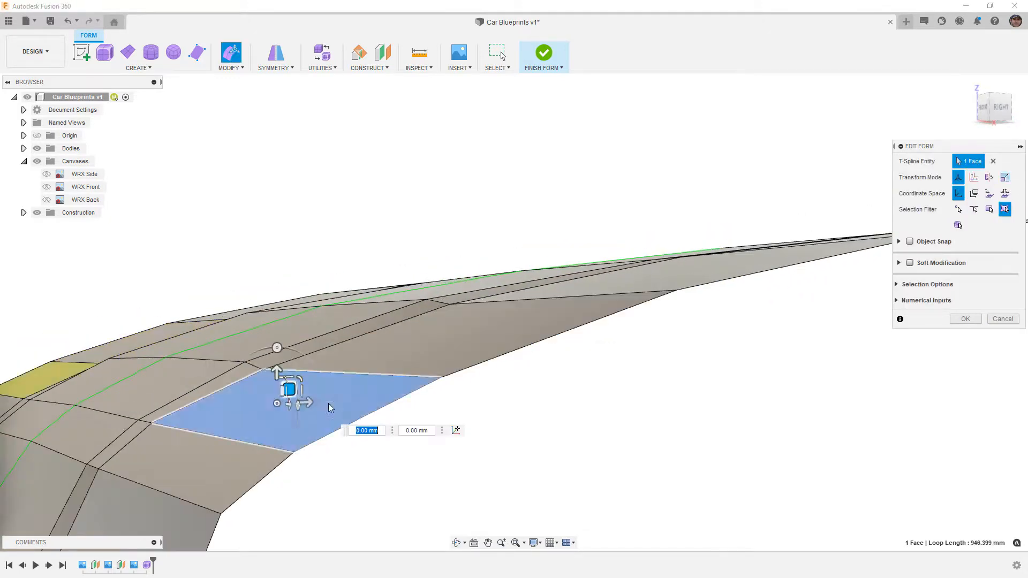
click(1000, 107)
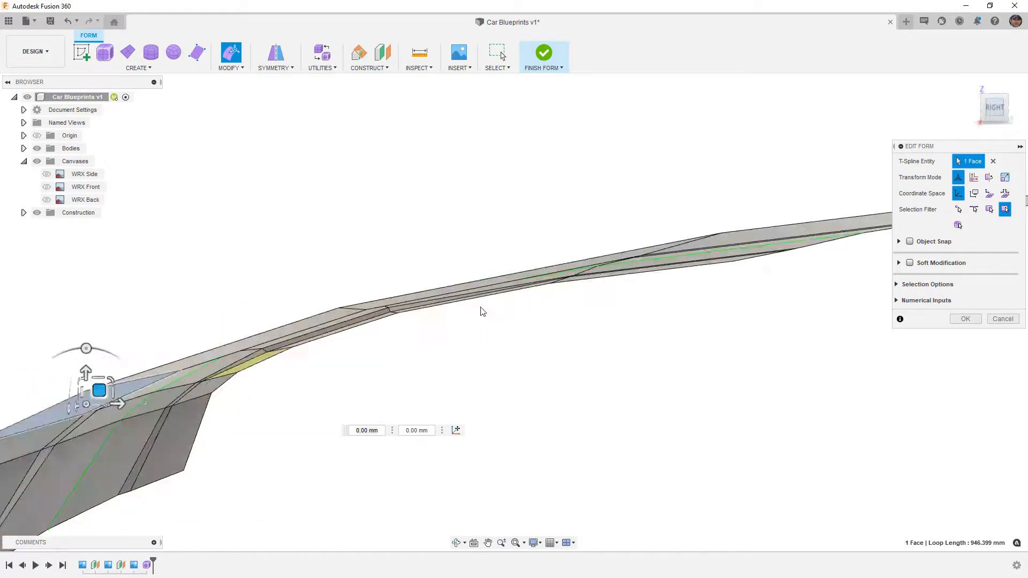
drag(298, 338, 299, 340)
- Move the outer-edge vertex at the front of the lowered faces about 2.2 mm rearward and 5.2 mm down
click(244, 374)
scroll(258, 364, up, 3)
drag(266, 371, 265, 370)
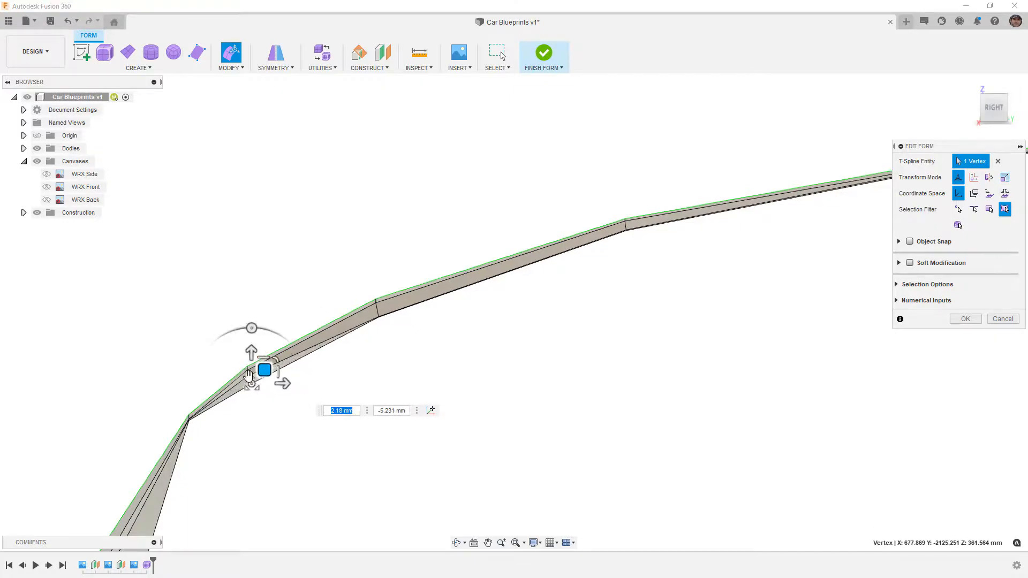
- Move the vertex beside the crease at the front of the lowered faces about 2.1 mm rearward and 5.8 mm down, and return to smooth display
scroll(248, 375, up, 3)
mouse_move(282, 384)
mouse_down()
mouse_move(277, 375)
mouse_move(282, 381)
mouse_up()
scroll(327, 275, down, 4)
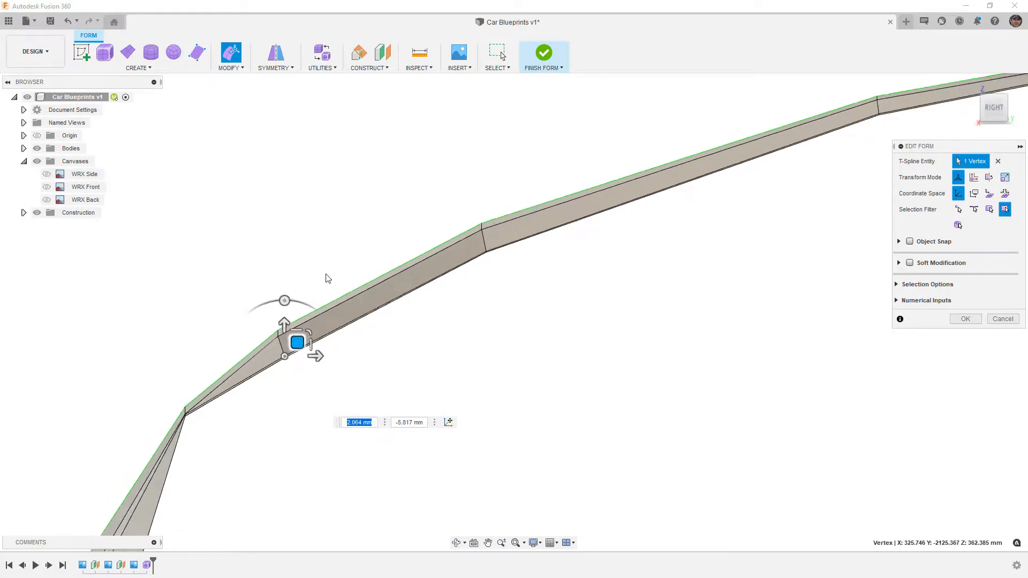
click(339, 365)
shift+middle_drag(338, 365, 593, 339)
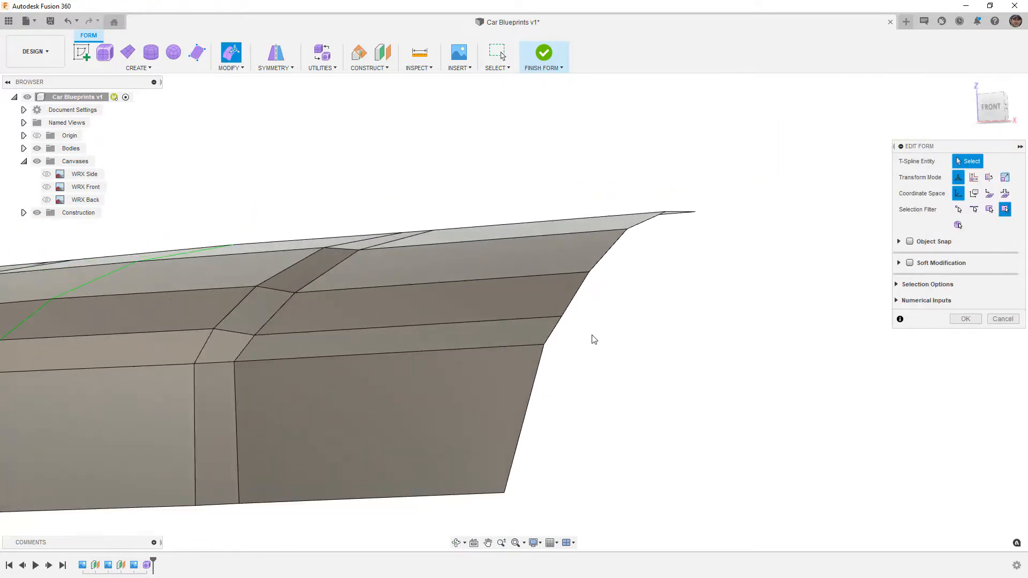
key(alt+3)
- Crease the full inner edge line of the narrow side strip running from the windshield to the nose
click(994, 108)
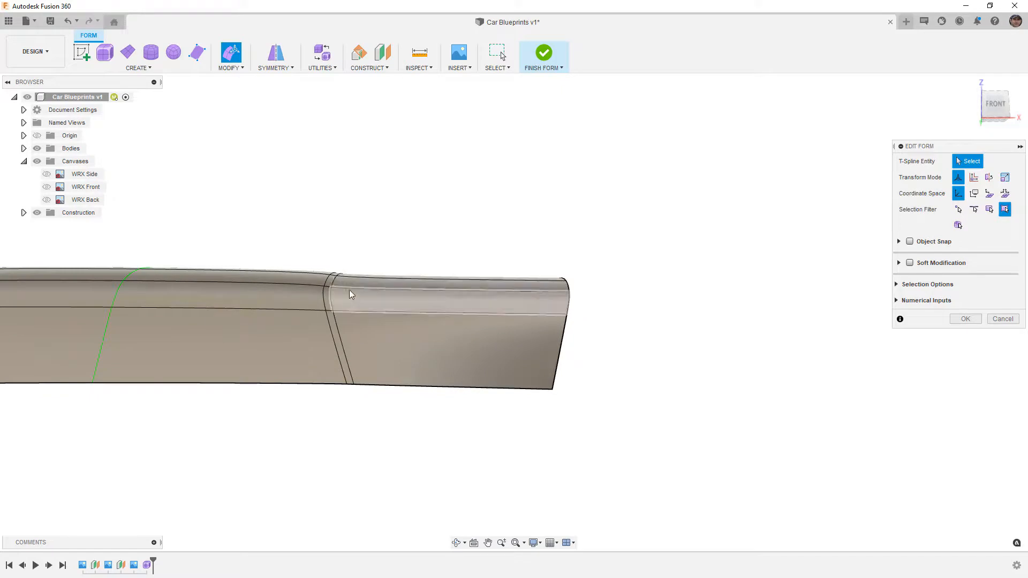
shift+middle_drag(390, 270, 383, 289)
double_click(328, 340)
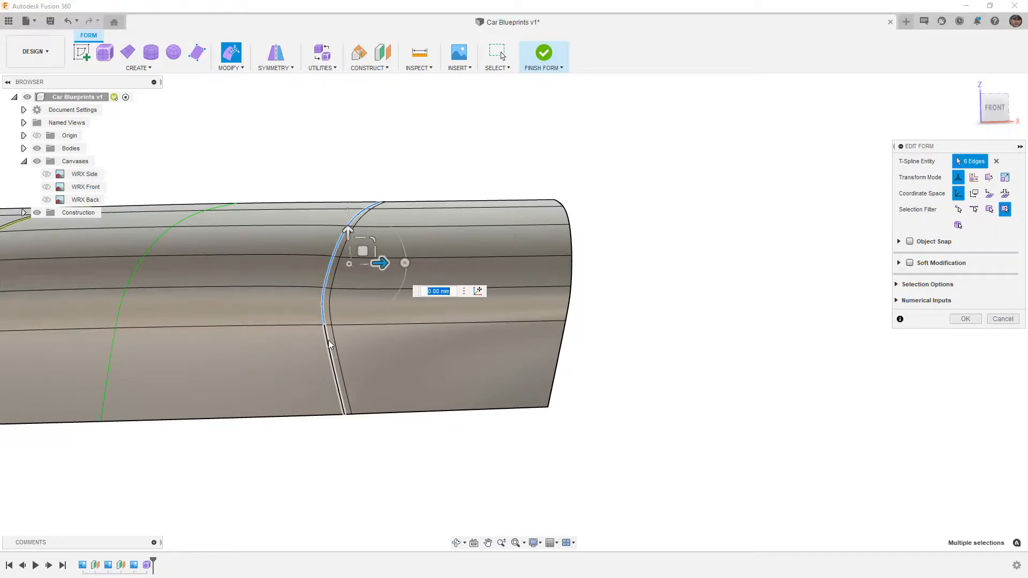
click(236, 67)
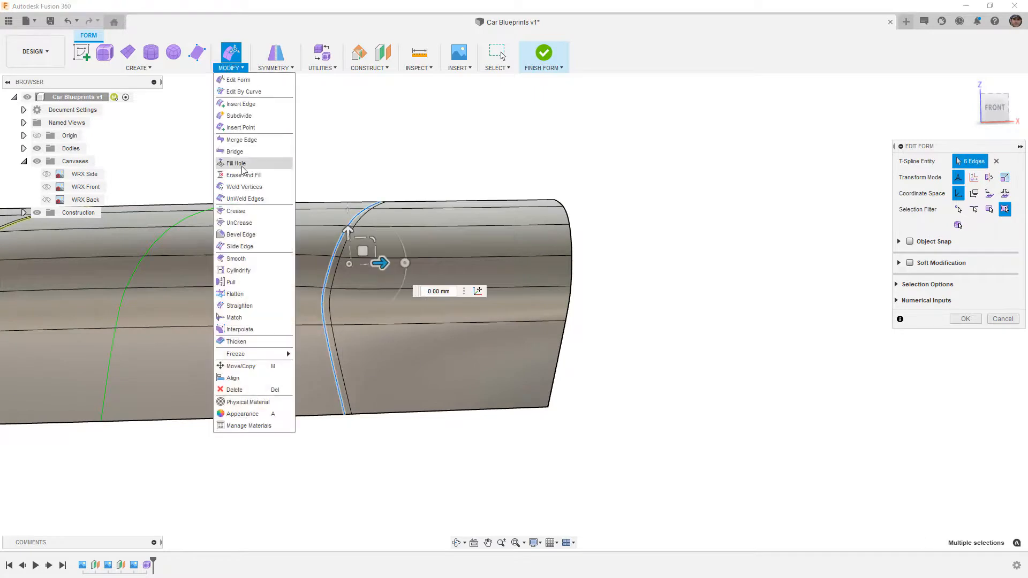
click(243, 212)
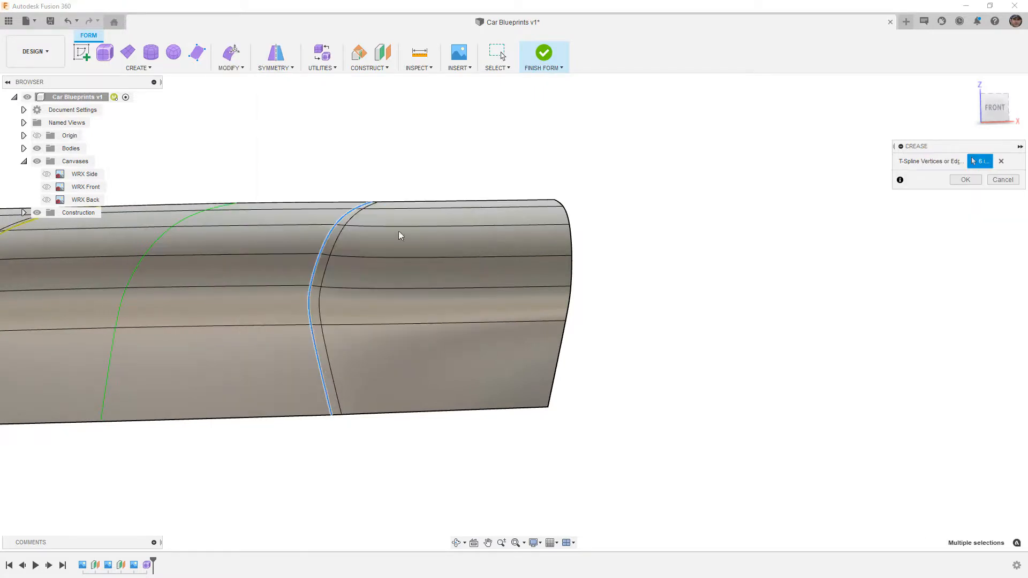
click(966, 180)
- Edit the form by moving the three outer hood faces behind the nose about 2.5 mm rearward and 12.9 mm down in the side view
mouse_move(445, 372)
shift+middle_down()
mouse_move(454, 356)
mouse_move(432, 374)
shift+middle_up()
middle_drag(427, 311, 529, 356)
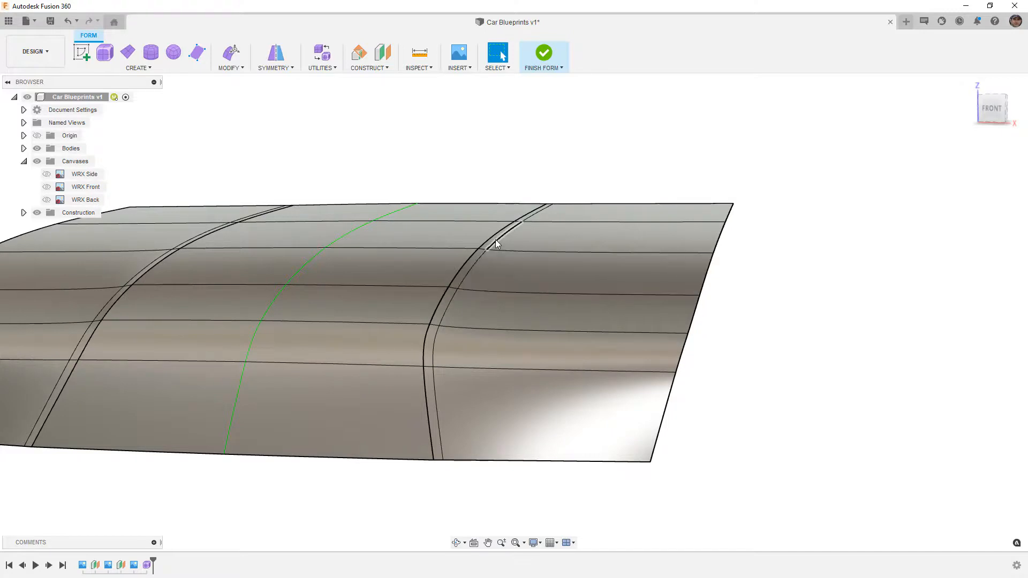
click(568, 243)
shift+click(562, 278)
shift+click(546, 313)
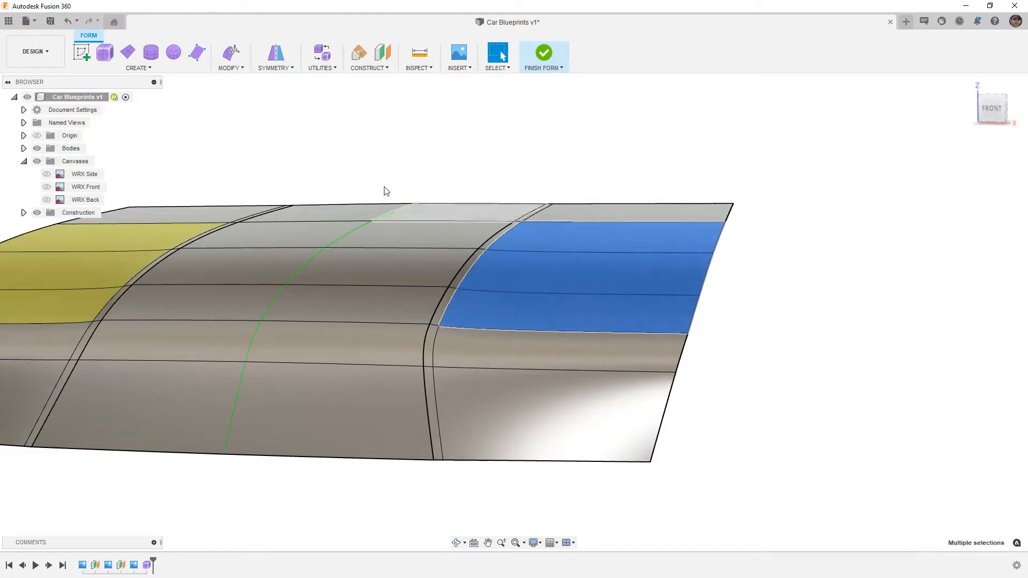
click(238, 57)
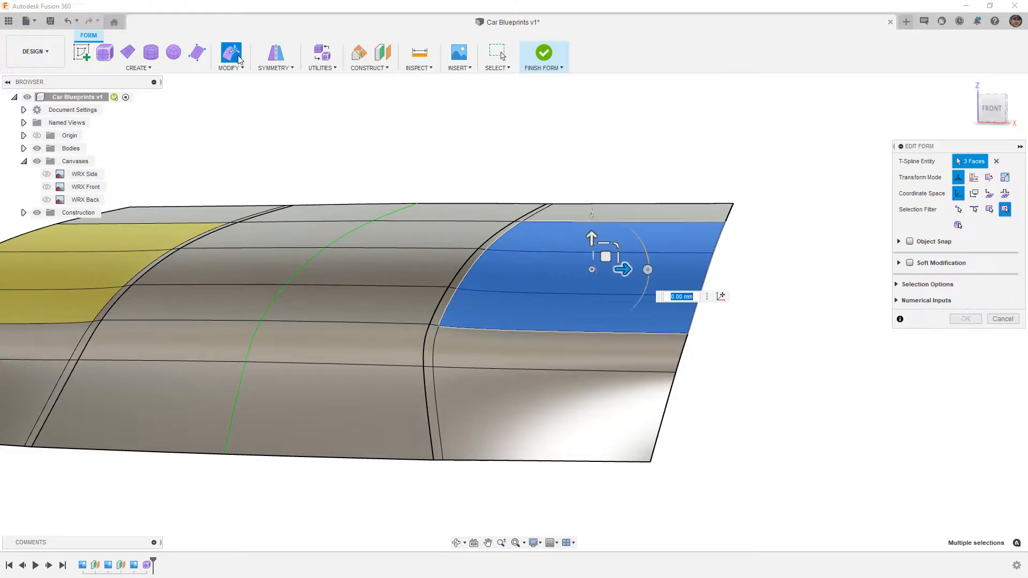
click(1009, 113)
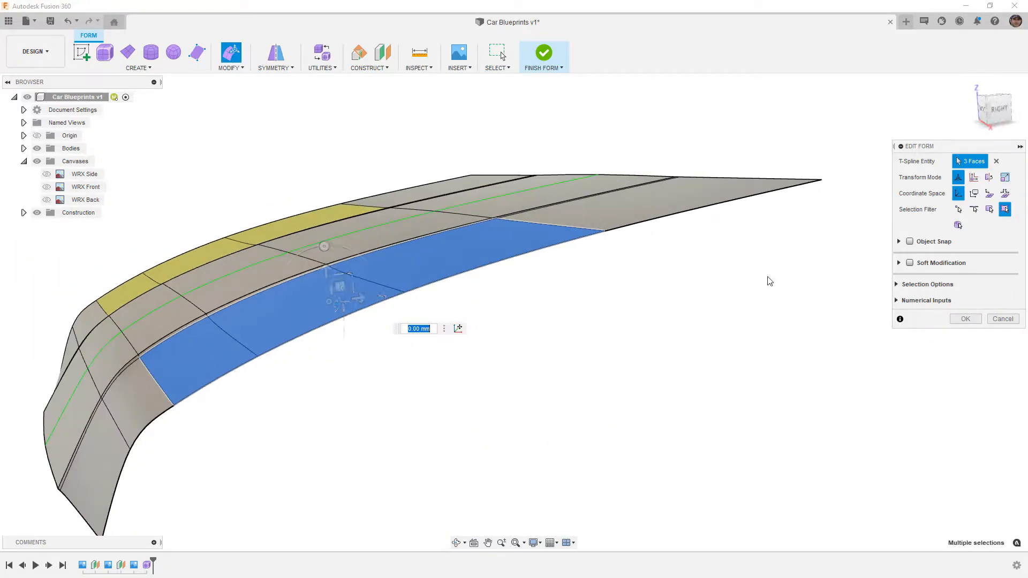
click(999, 109)
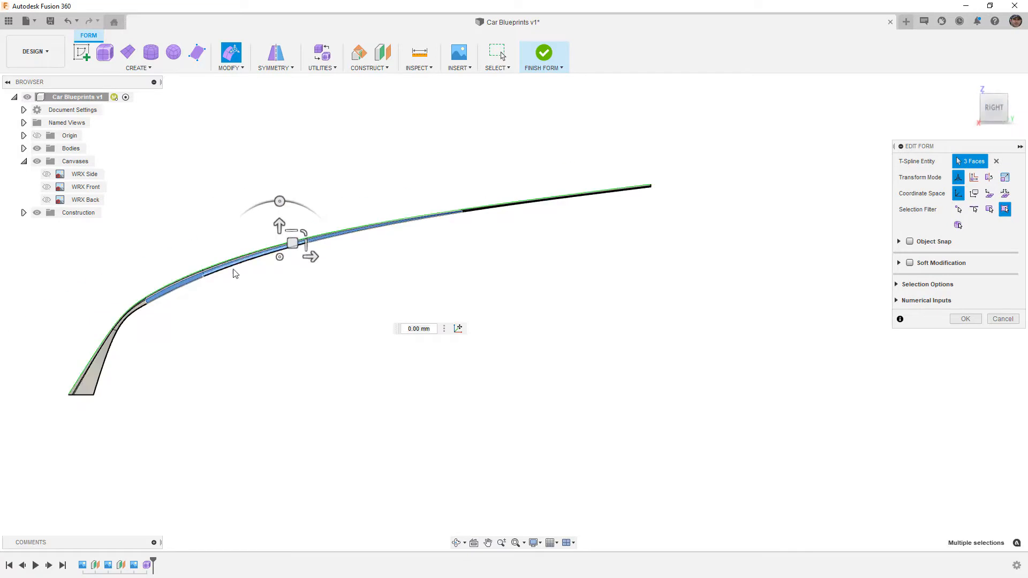
scroll(188, 261, up, 3)
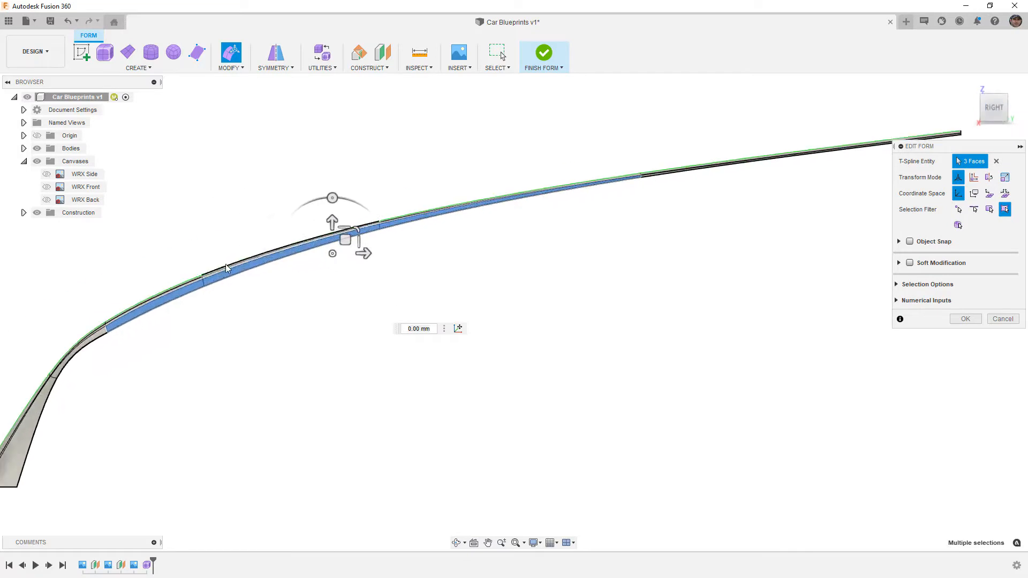
drag(344, 238, 347, 251)
scroll(177, 367, down, 2)
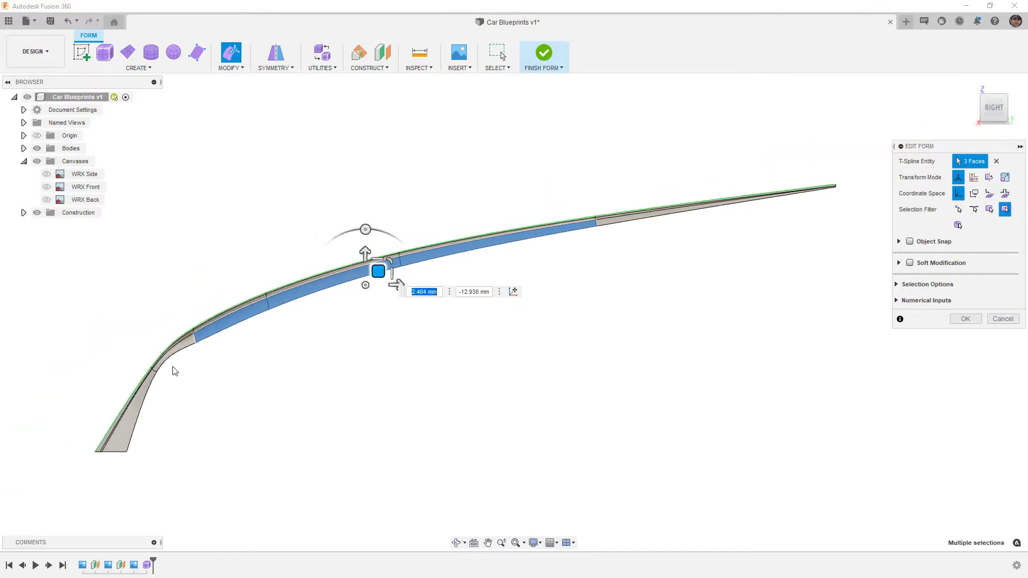
- Shift the outer face at the nose bend about 11.5 mm rearward and 3.2 mm down in the side view
scroll(170, 369, up, 4)
scroll(175, 373, up, 1)
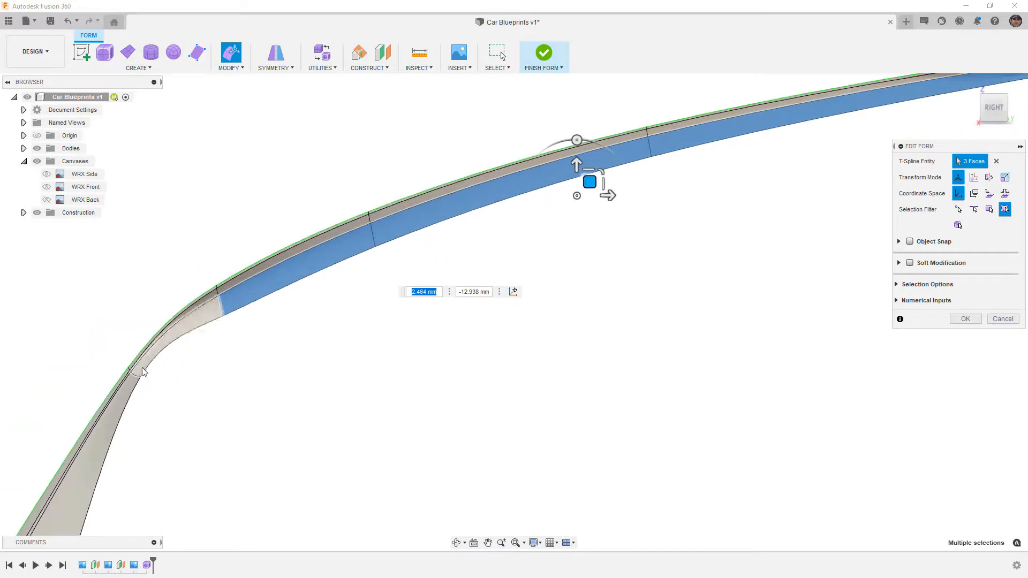
shift+middle_drag(172, 374, 452, 337)
scroll(452, 337, down, 3)
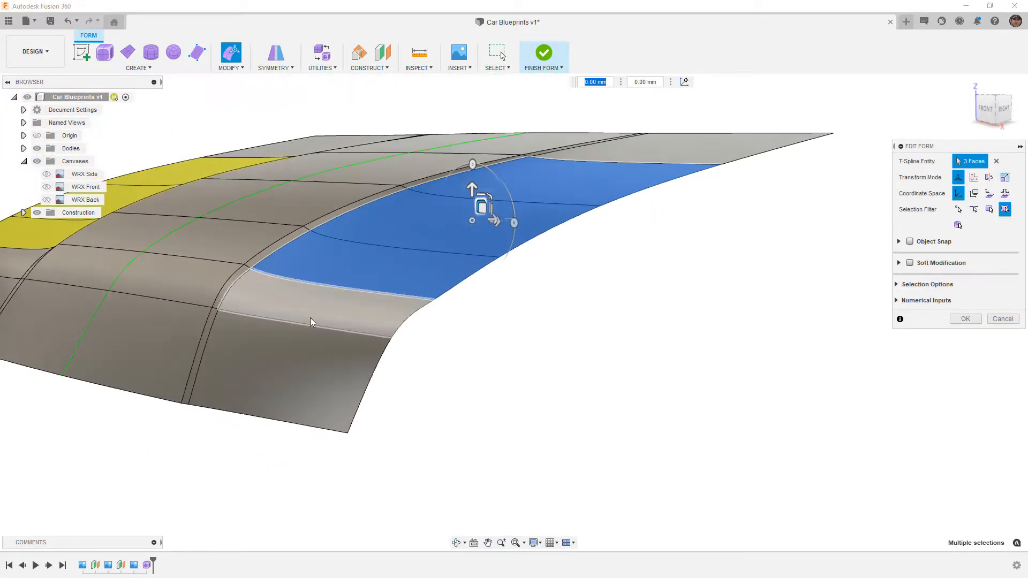
click(343, 314)
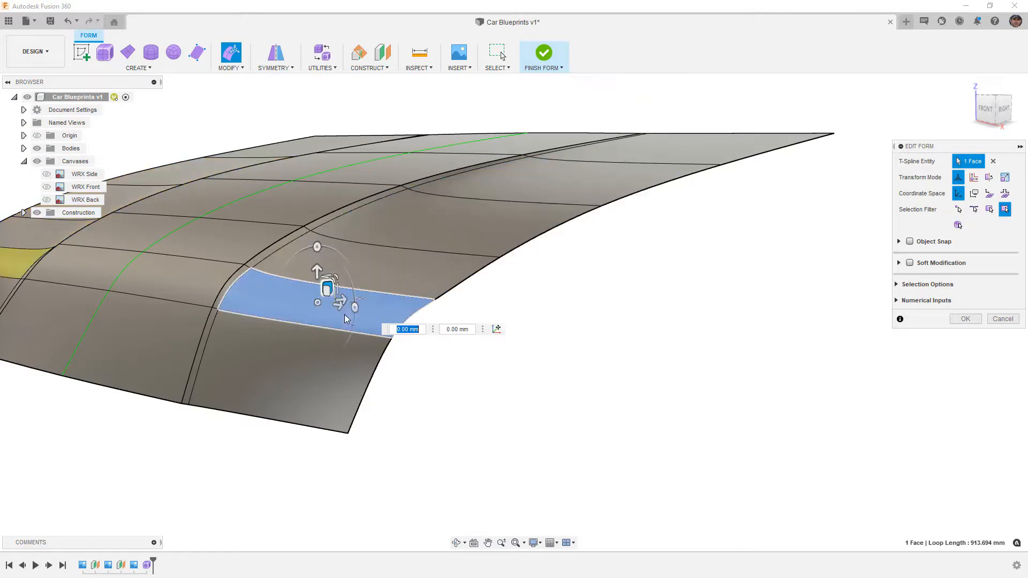
click(1002, 108)
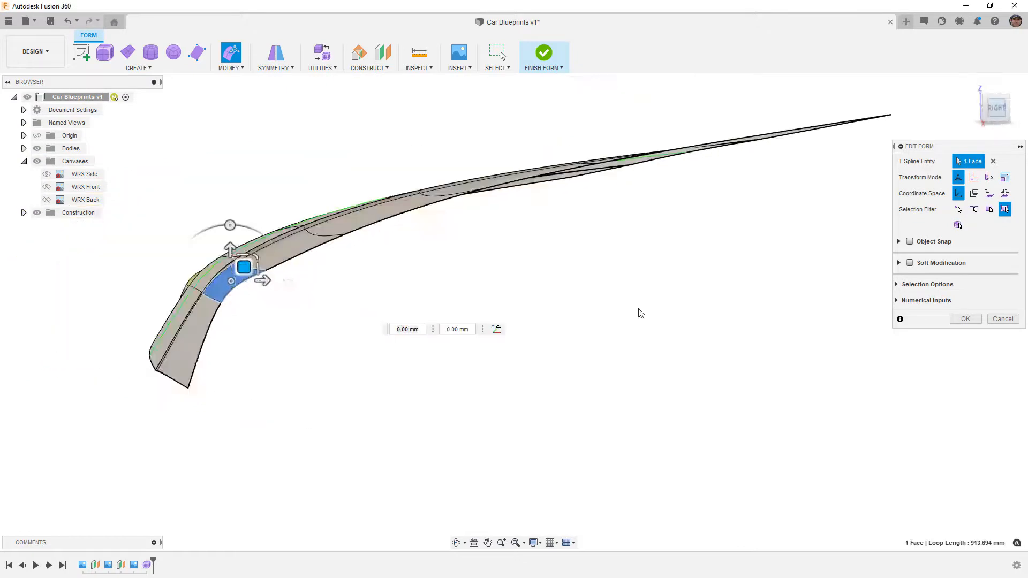
scroll(229, 294, up, 2)
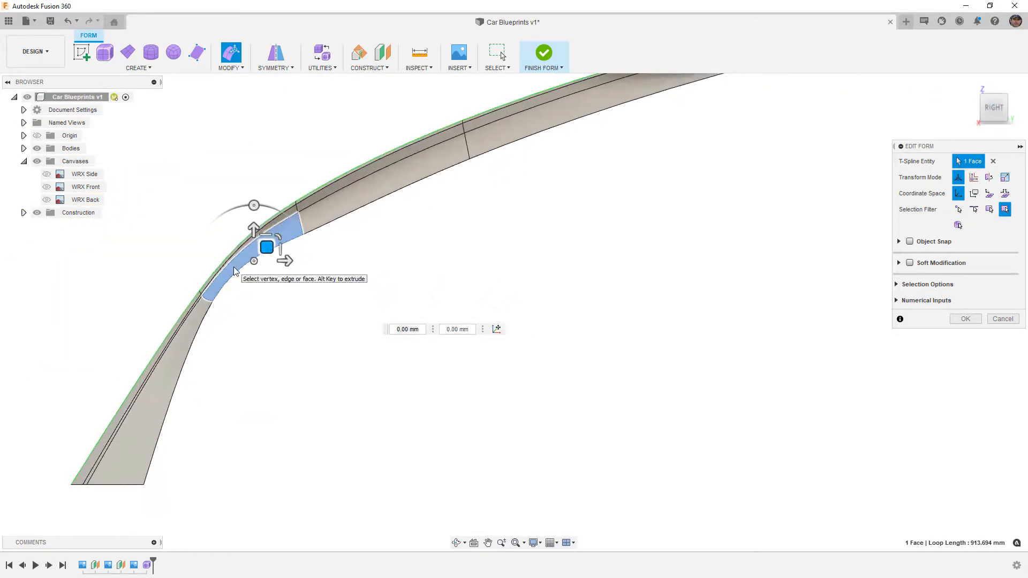
drag(268, 247, 284, 252)
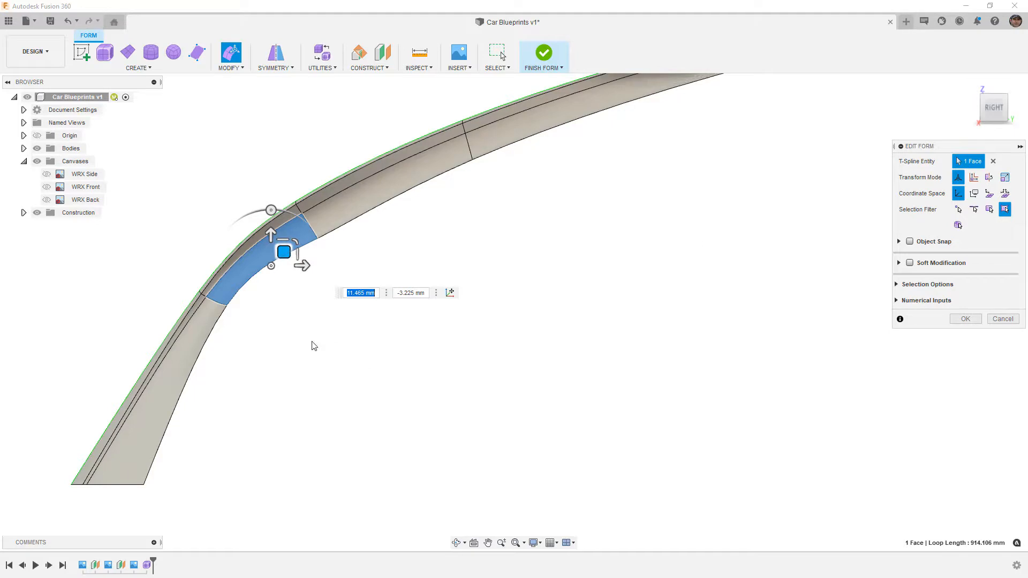
- Pull the outer-edge vertex at the front of the nose-bend face slightly rearward
click(227, 306)
drag(239, 293, 252, 295)
shift+middle_drag(252, 294, 349, 386)
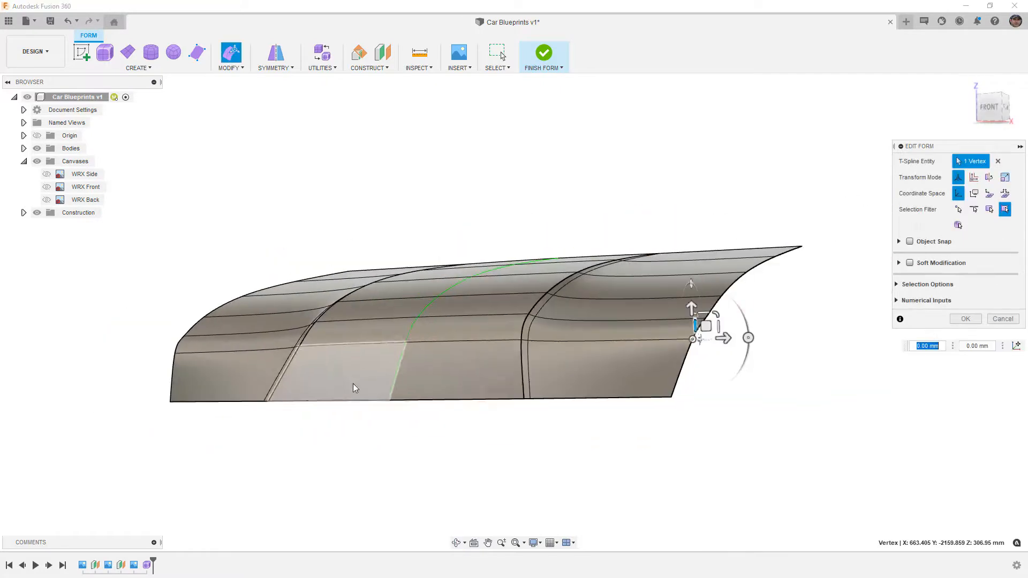
- Move the three middle edges on the outer line of the side strip about 6.6 mm outward and 8.8 mm down in the front view
shift+middle_drag(604, 337, 585, 310)
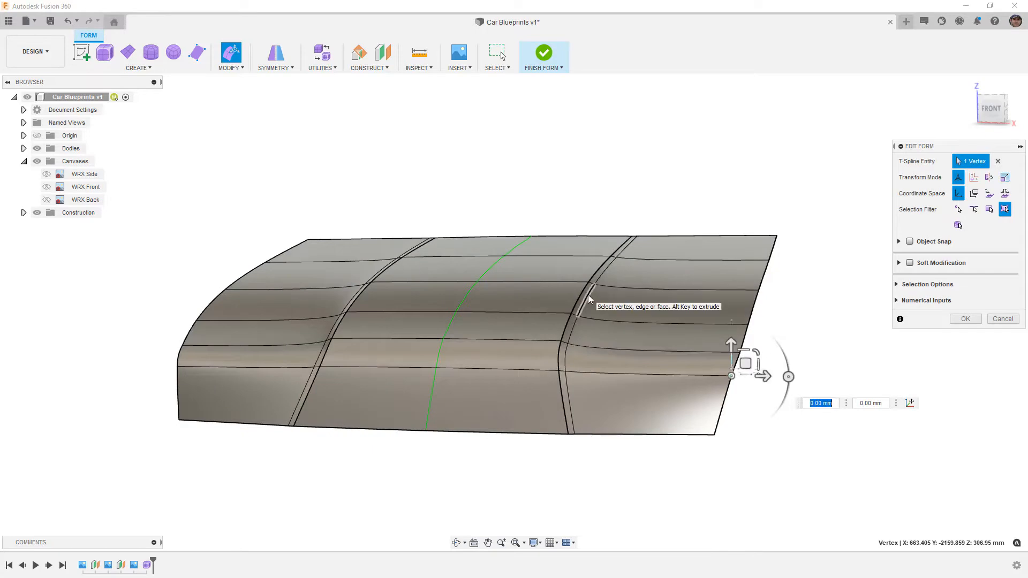
click(588, 296)
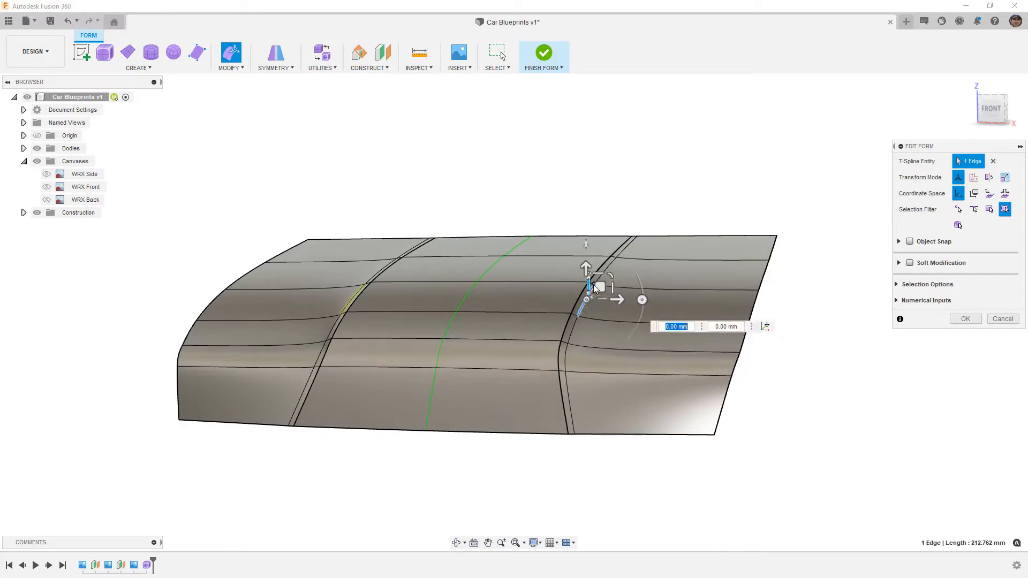
shift+click(574, 322)
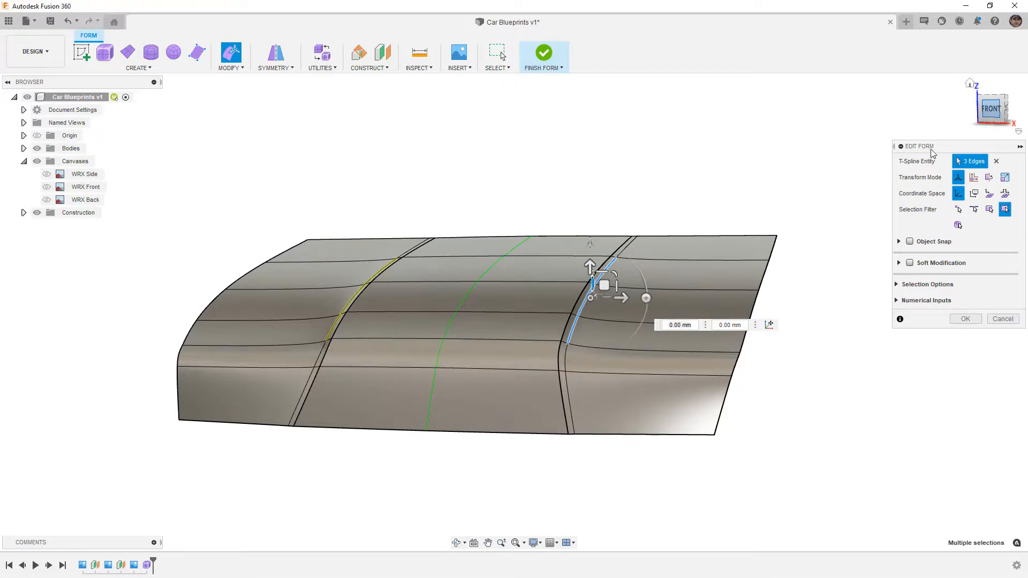
click(988, 112)
scroll(586, 303, up, 6)
mouse_move(587, 304)
mouse_down()
mouse_move(592, 296)
mouse_move(599, 310)
mouse_up()
scroll(516, 282, down, 4)
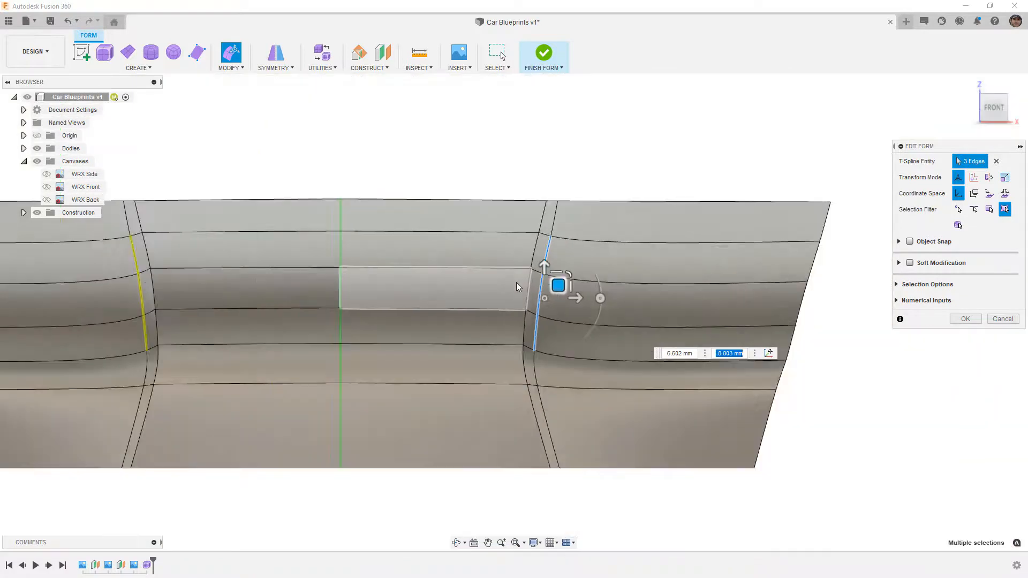
scroll(516, 281, down, 5)
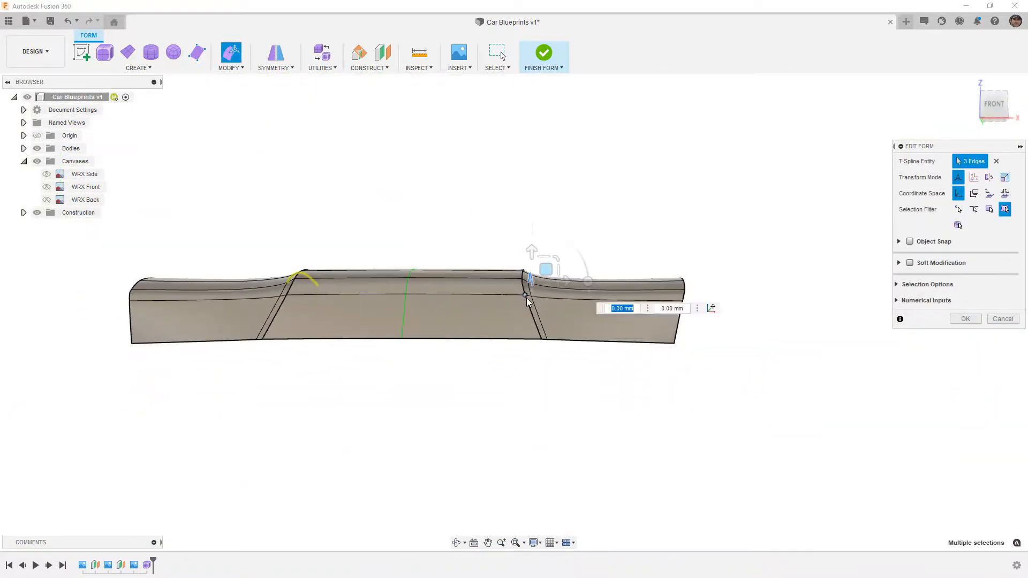
shift+middle_drag(533, 304, 635, 327)
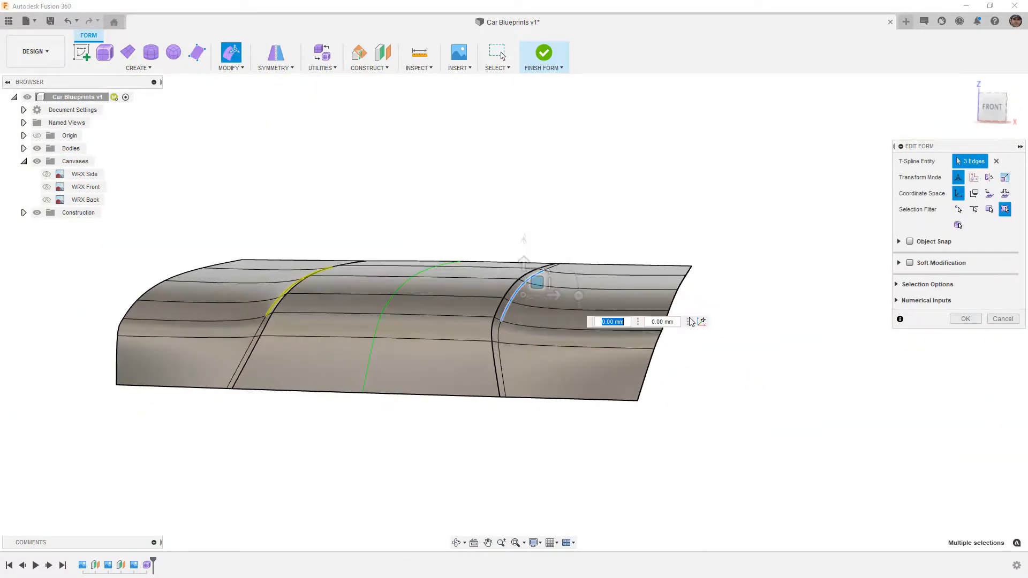
click(955, 323)
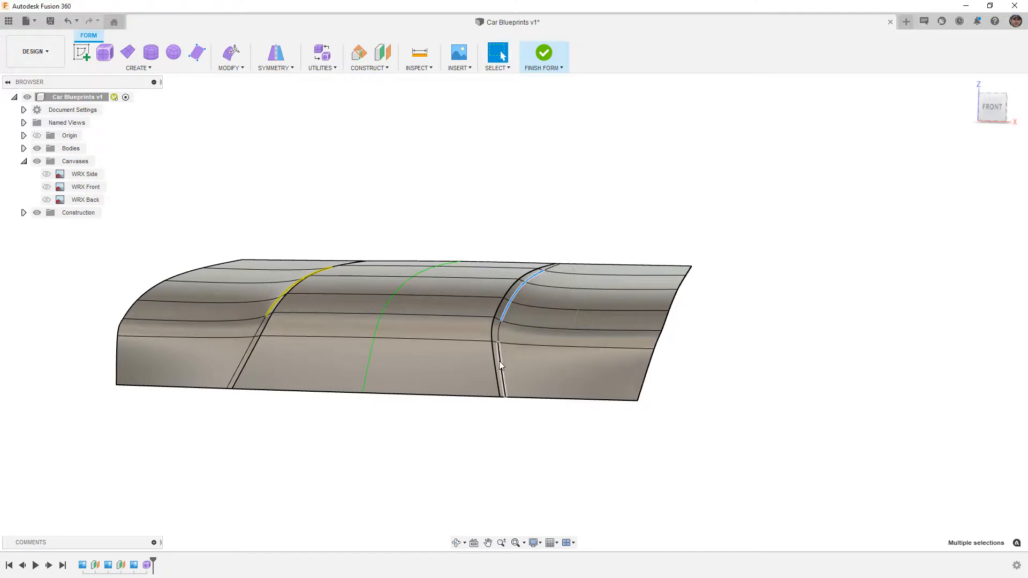
- Insert a single exact edge at location 0.50 between the crease and the full outer line of the side strip
click(230, 68)
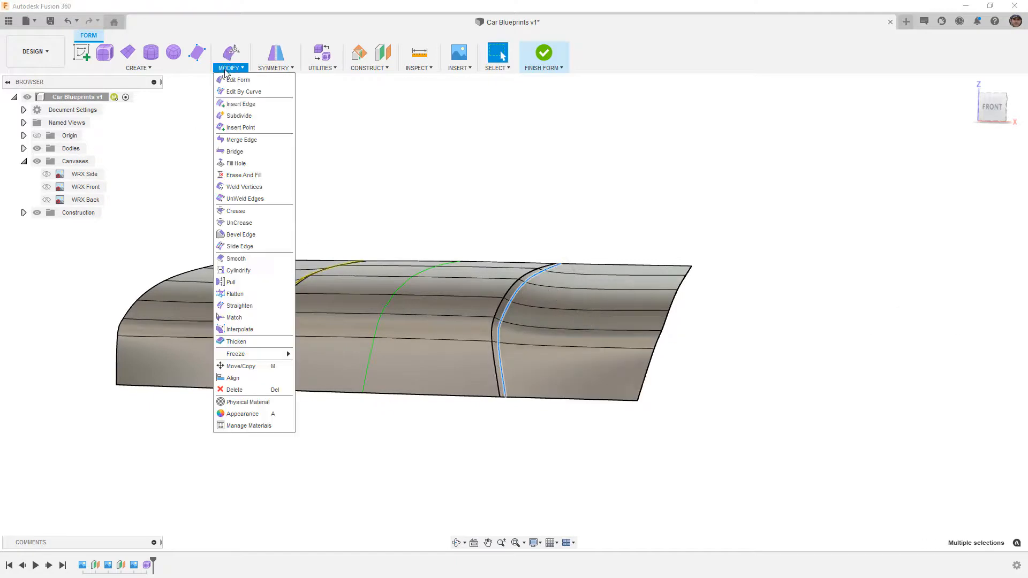
click(236, 102)
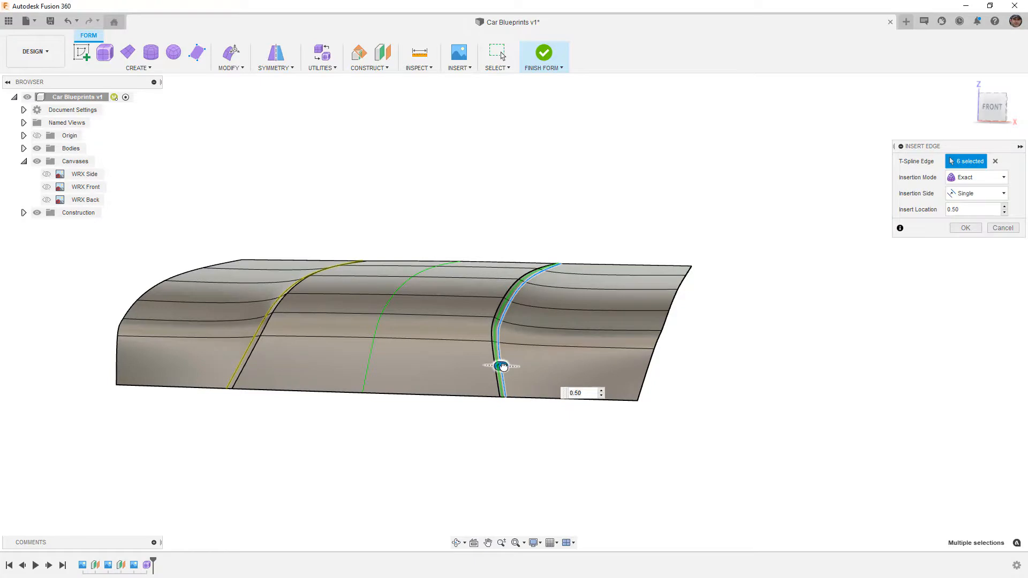
click(966, 228)
- Raise the three middle edges on the strip's outer line about 9 mm and shift them slightly towards the hood's centre in the front view
shift+middle_drag(574, 314, 519, 296)
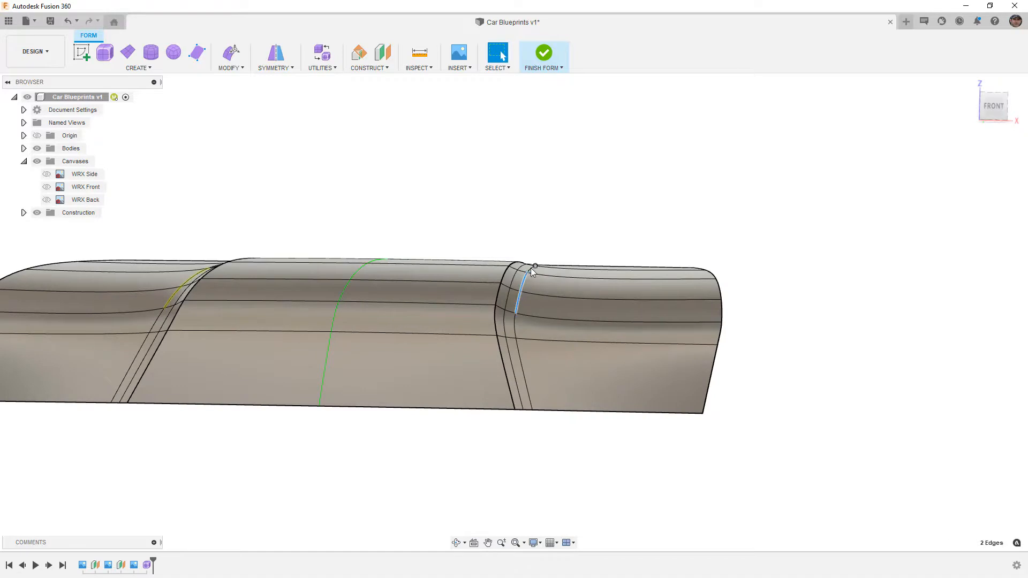
mouse_move(531, 275)
shift+middle_down()
mouse_move(544, 262)
mouse_move(529, 273)
shift+middle_up()
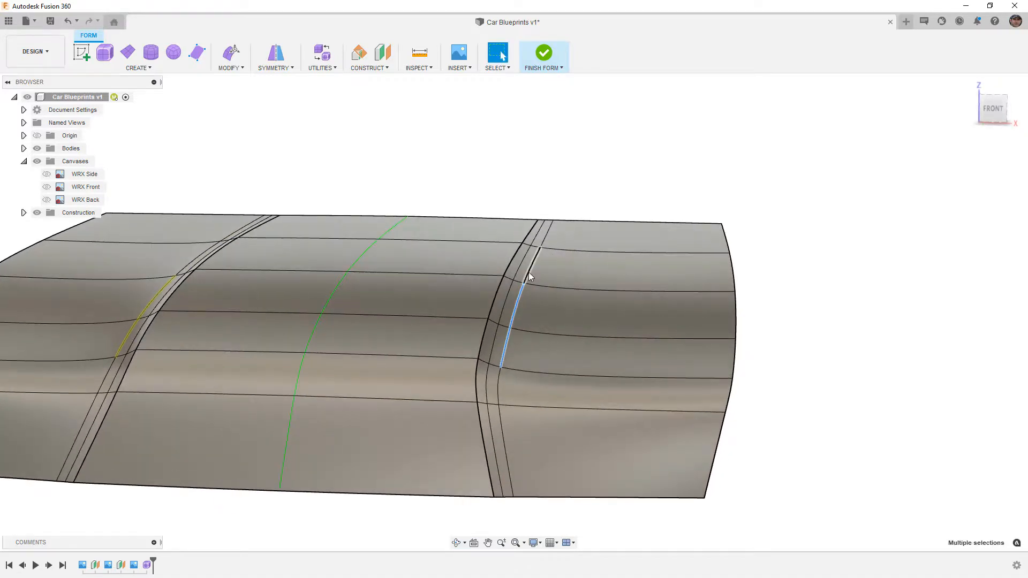
click(231, 52)
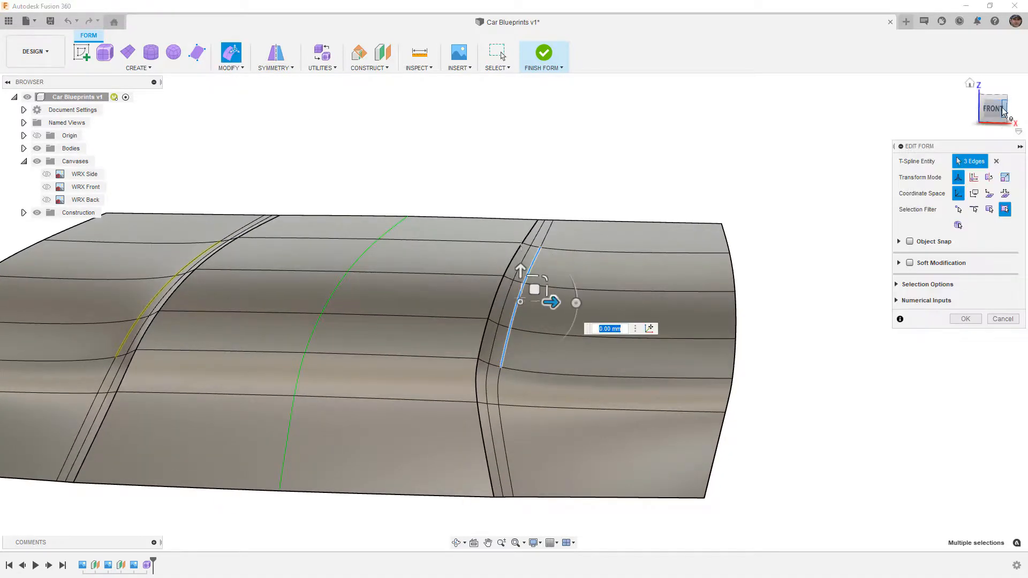
scroll(489, 313, up, 3)
drag(535, 298, 535, 289)
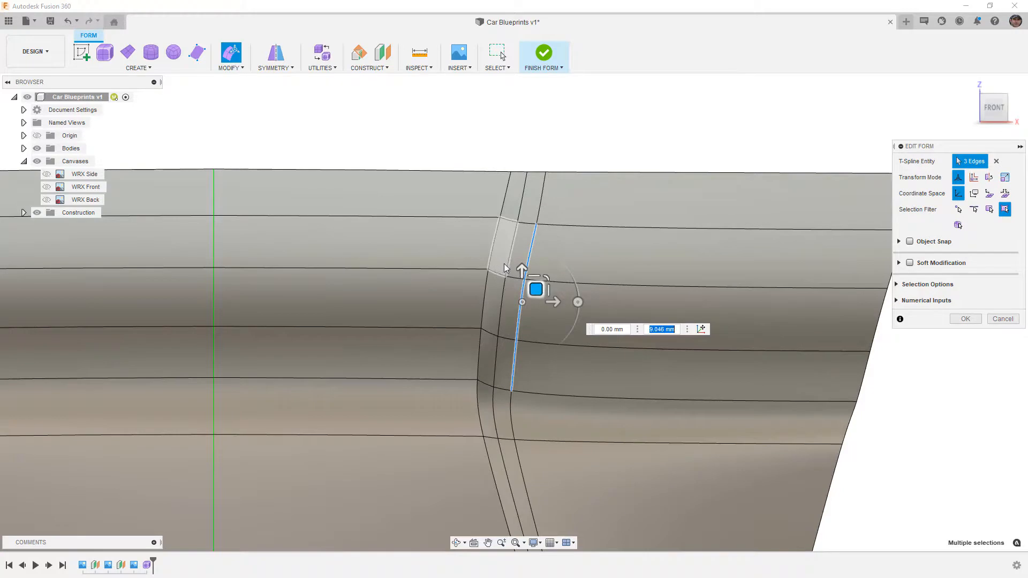
drag(535, 289, 529, 289)
scroll(574, 374, down, 3)
shift+middle_drag(574, 374, 564, 349)
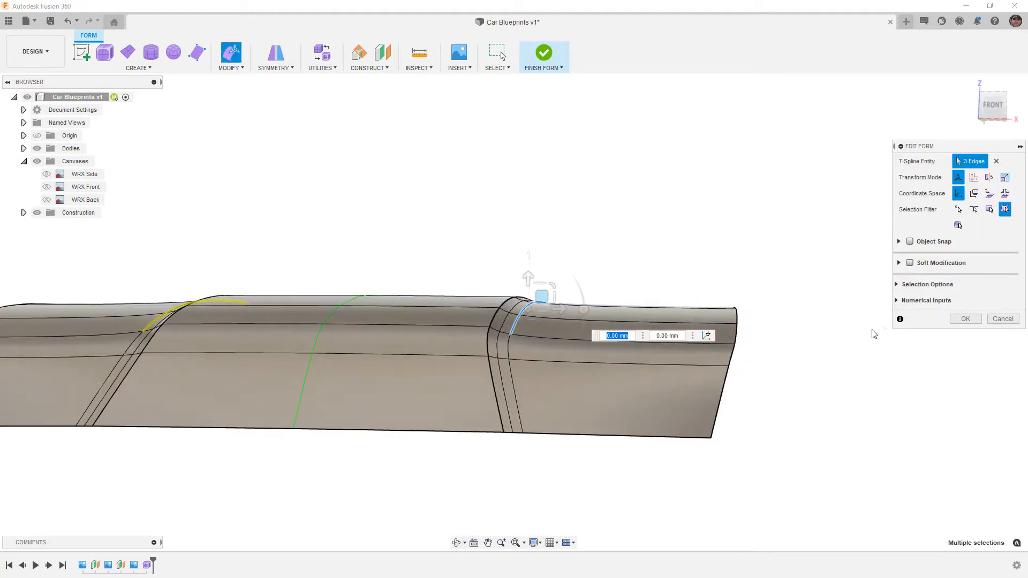
click(962, 320)
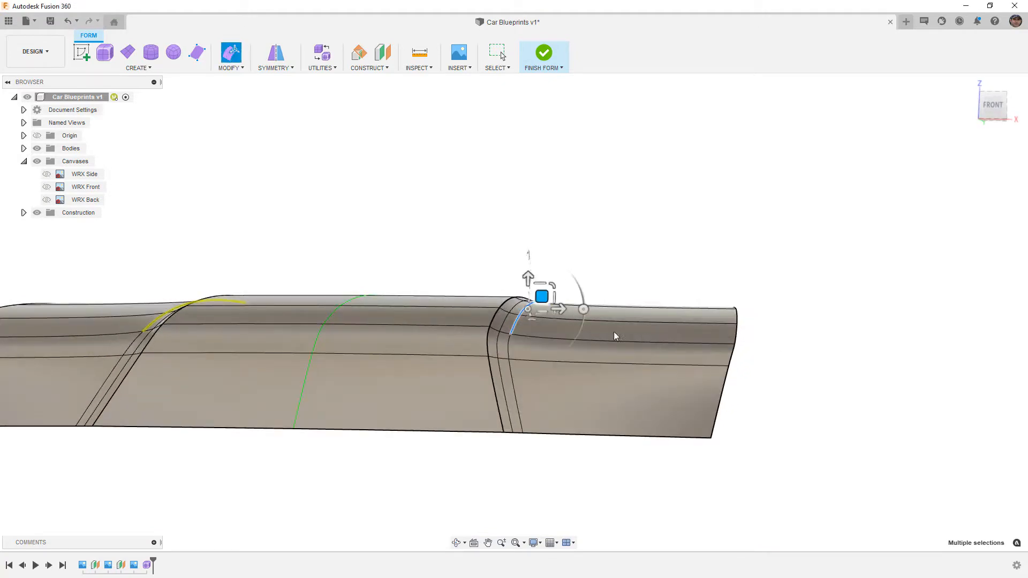
- Try to insert a line of simple-mode points through the middle of the outer side area, from the nose to the rear edge
key(Escape)
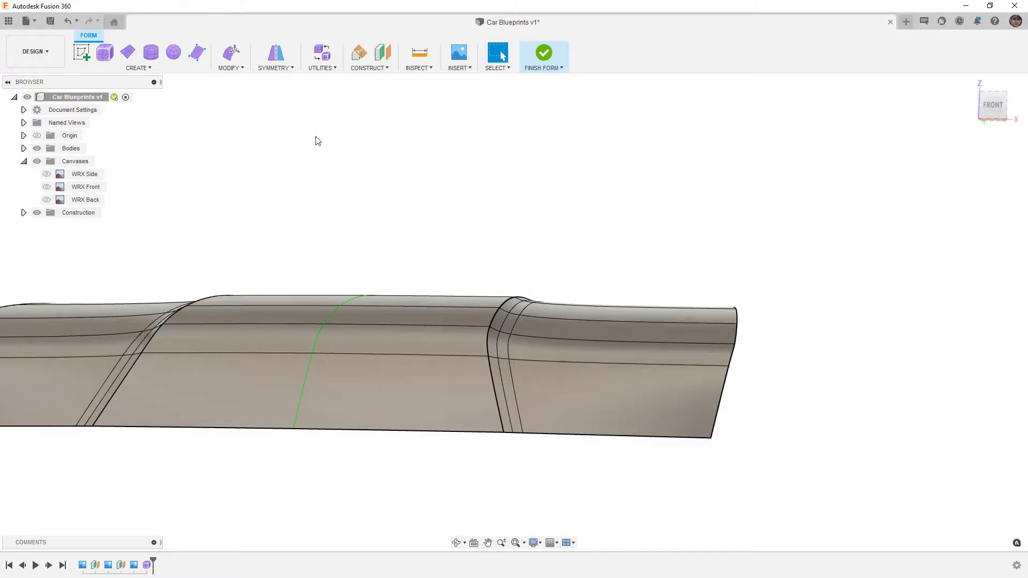
click(236, 107)
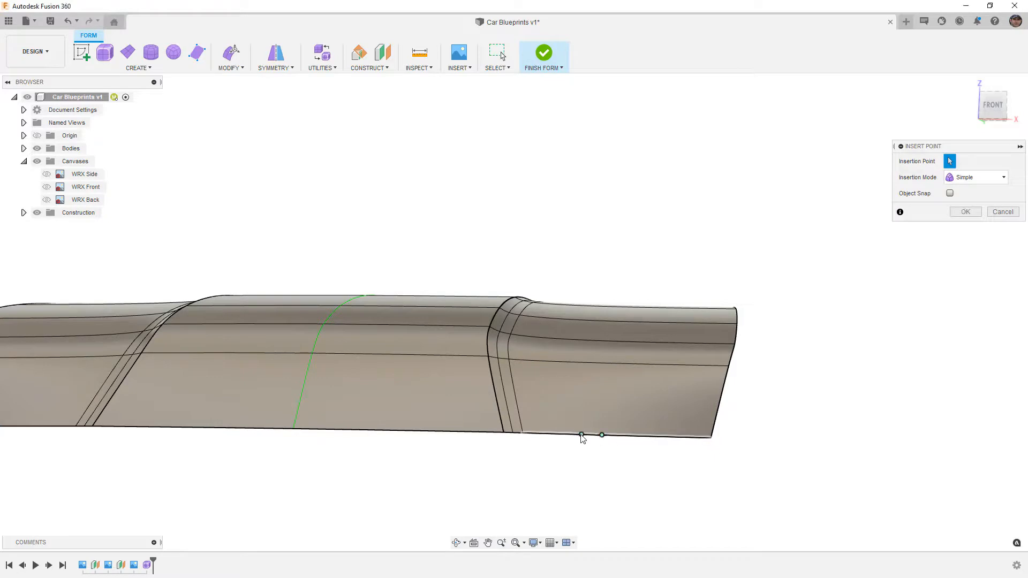
click(600, 363)
click(603, 341)
click(608, 322)
shift+middle_drag(621, 276, 626, 335)
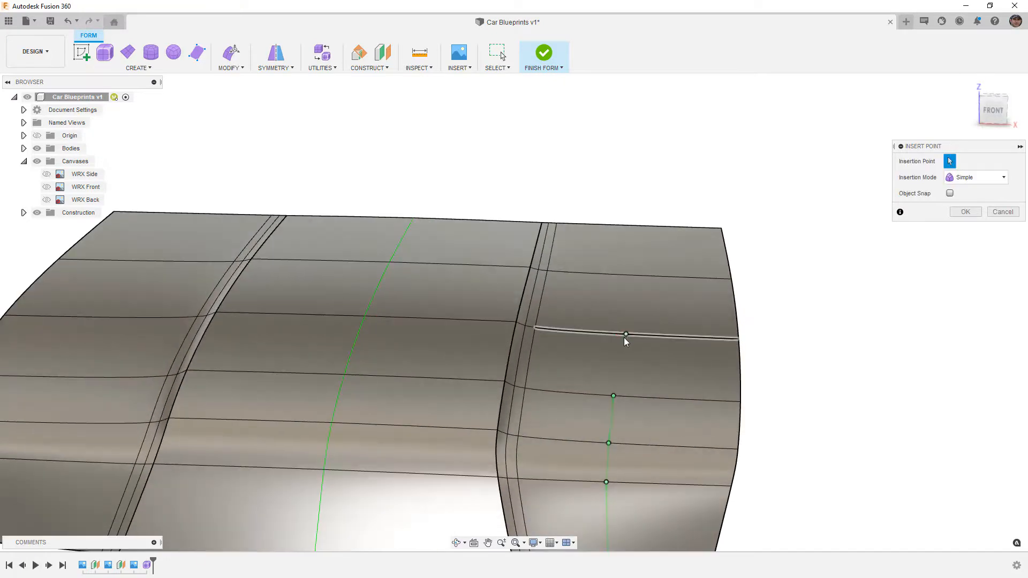
click(620, 276)
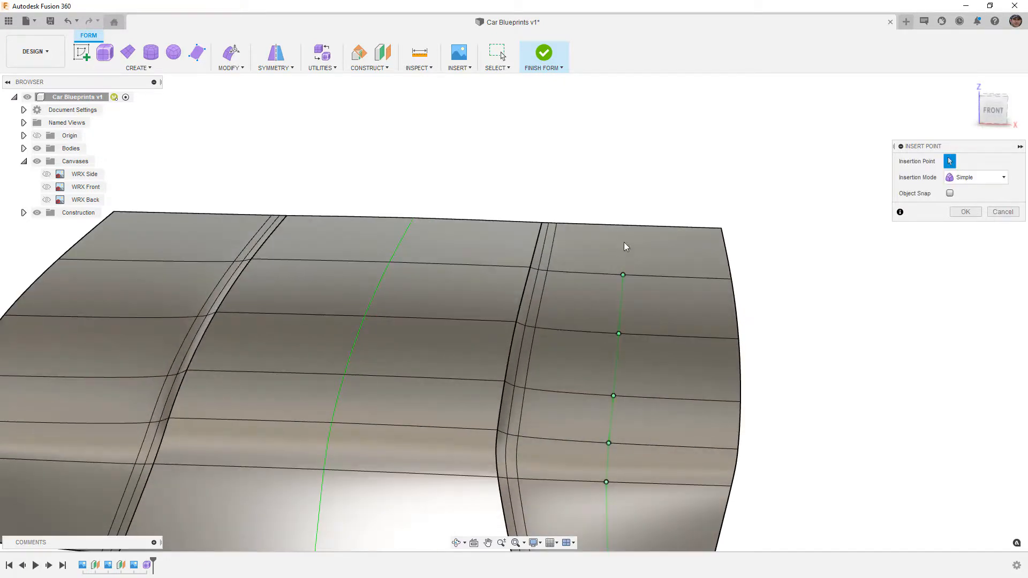
click(625, 225)
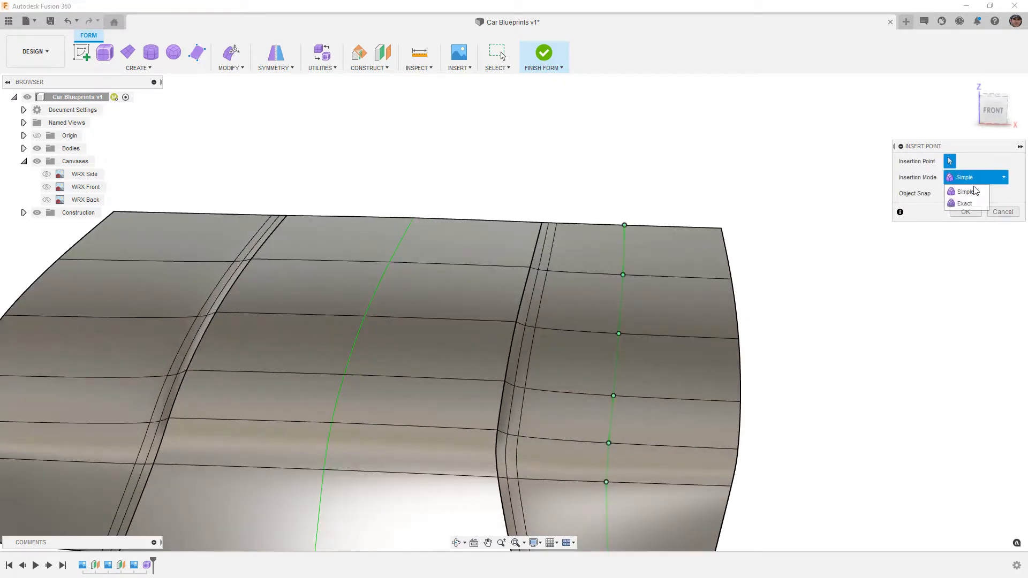
- Insert a line down the middle of the outer side area with exact-mode points on the rear edge and the neighbouring cross line
click(967, 204)
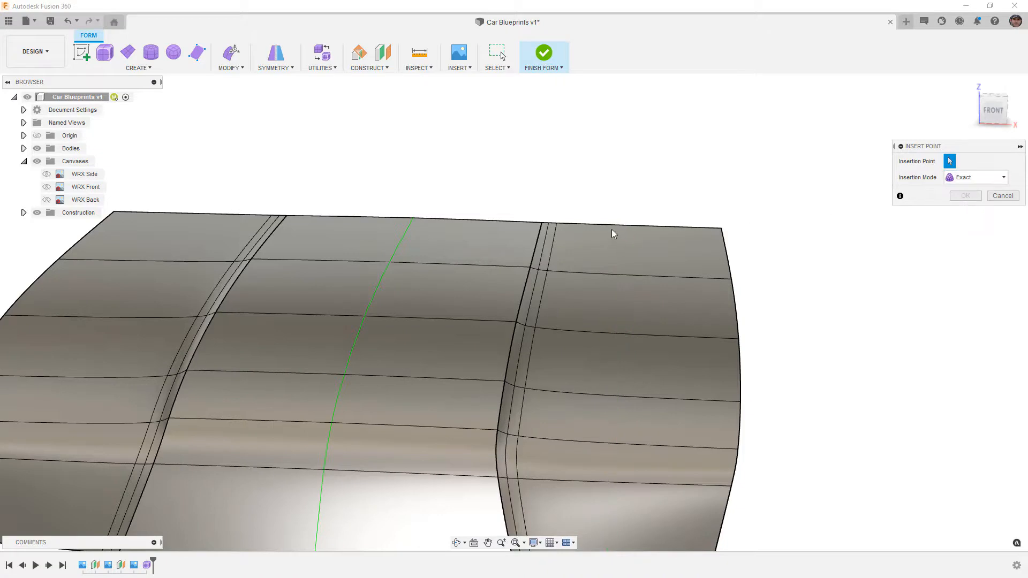
click(625, 225)
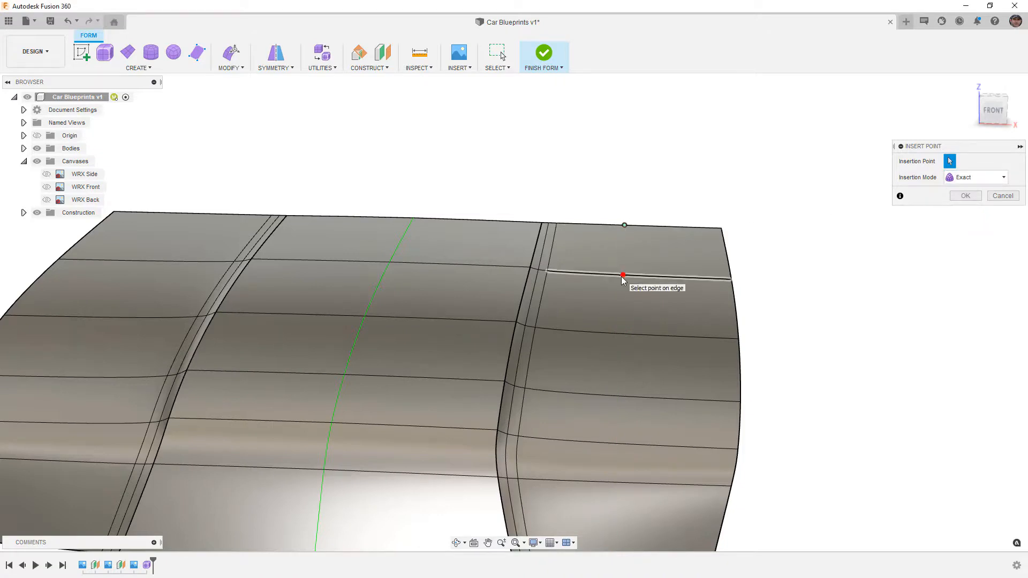
click(622, 276)
scroll(619, 364, down, 5)
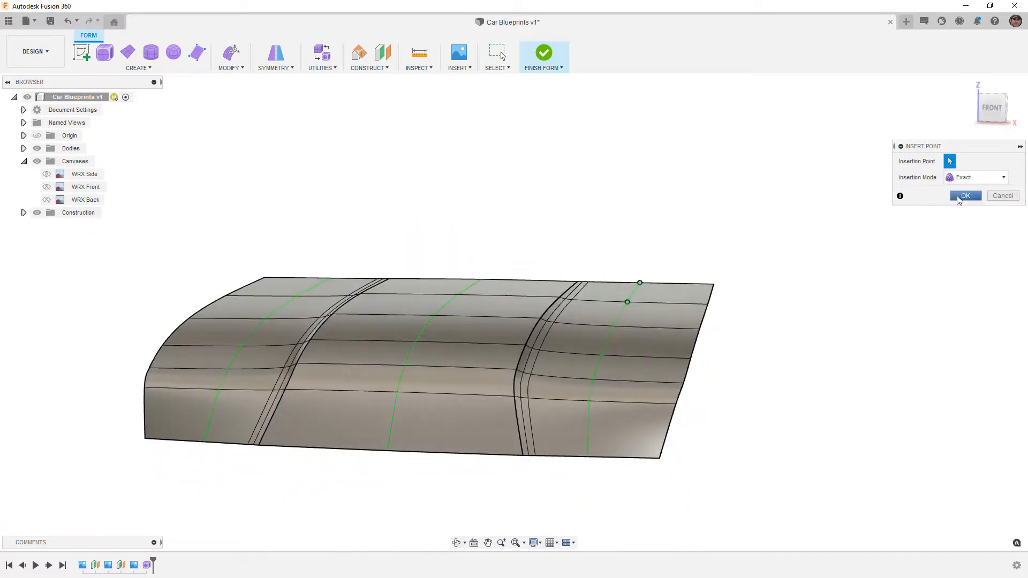
click(965, 197)
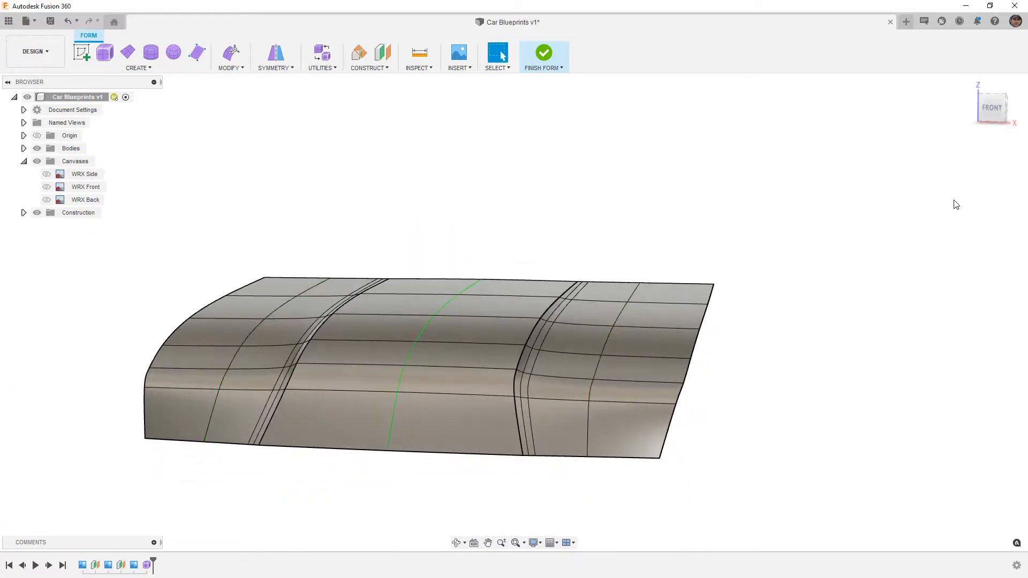
- Move three middle edges of the outer area's central line about 1.7 mm forward and 5.7 mm up in the right view
shift+middle_drag(673, 342, 643, 333)
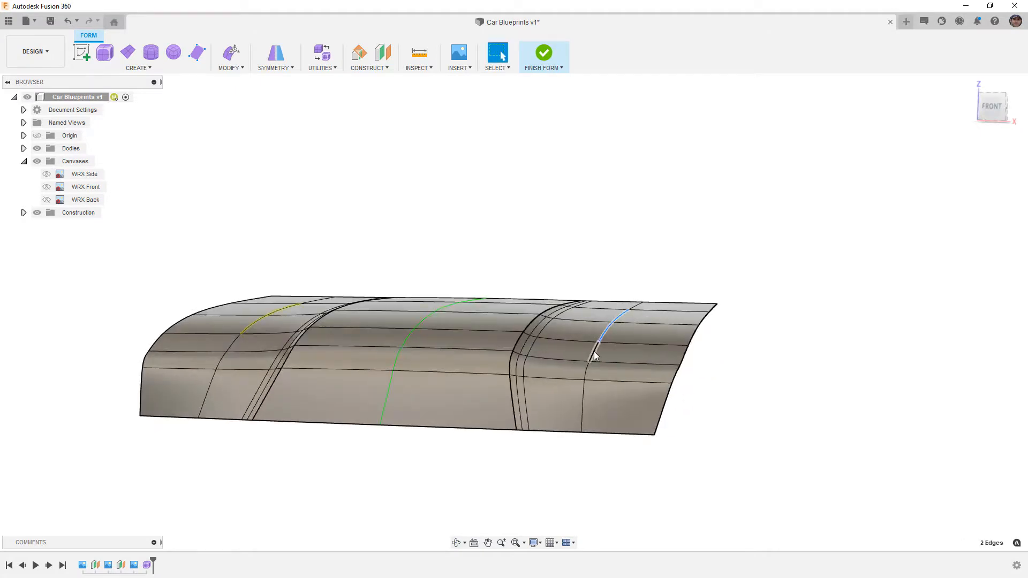
click(231, 52)
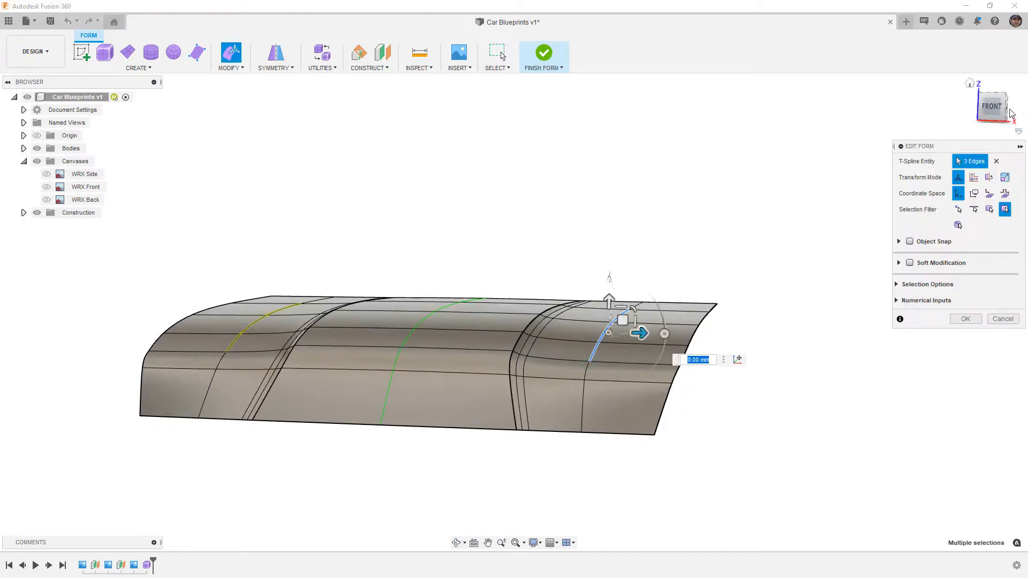
shift+middle_drag(833, 161, 787, 161)
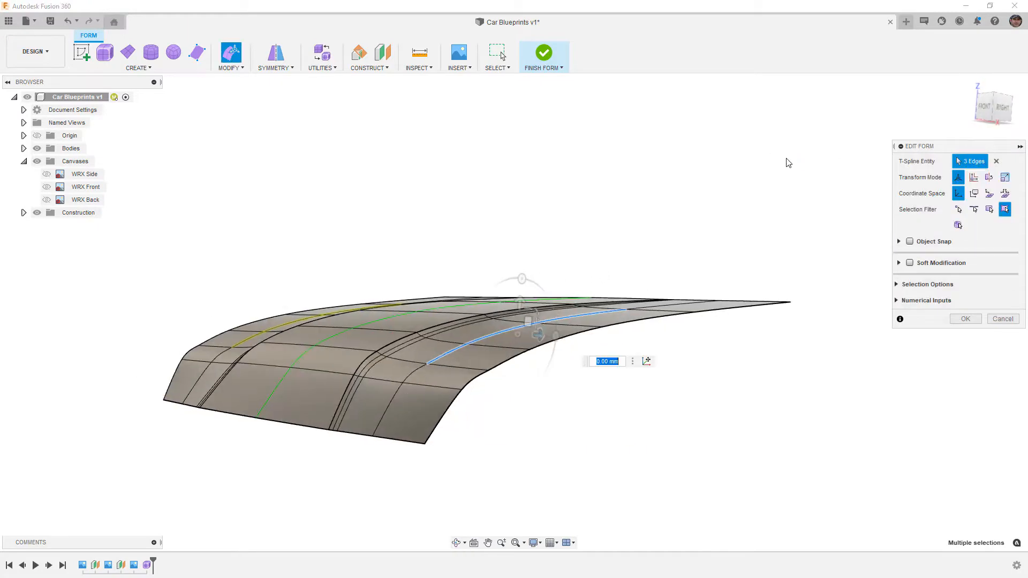
click(1002, 109)
drag(517, 327, 517, 320)
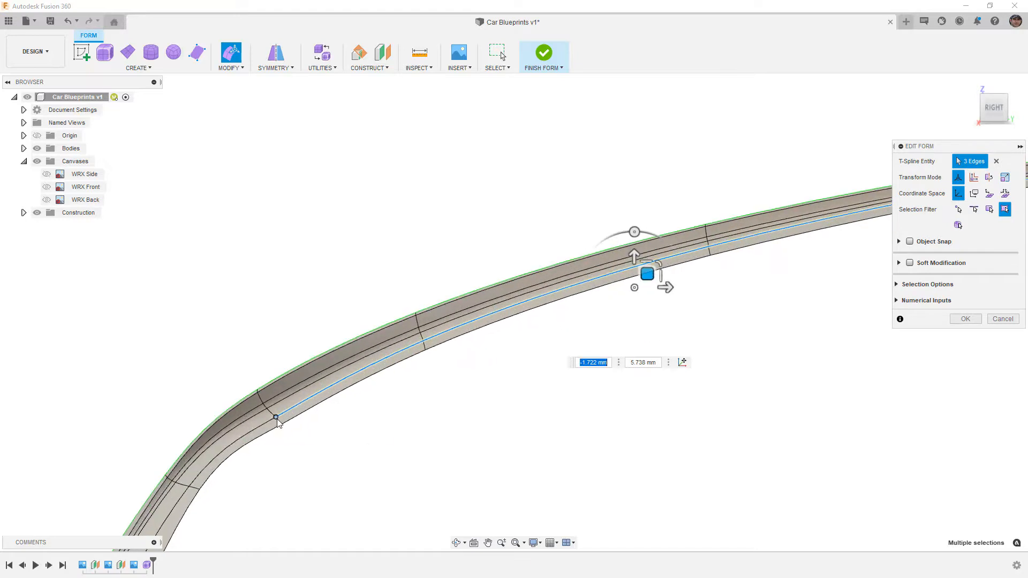
- Shift the vertex at the front end of the three raised edges slightly forward and up
click(288, 403)
drag(287, 404, 281, 398)
scroll(258, 458, down, 2)
scroll(212, 480, up, 1)
- Pull the next vertex of that line at the nose bend slightly forward and finish editing the form
click(228, 458)
scroll(229, 459, up, 2)
drag(227, 459, 223, 459)
scroll(366, 360, down, 3)
shift+middle_drag(372, 370, 501, 371)
scroll(474, 291, down, 3)
click(994, 109)
click(654, 442)
mouse_move(648, 434)
shift+middle_down()
mouse_move(642, 411)
mouse_move(630, 430)
shift+middle_up()
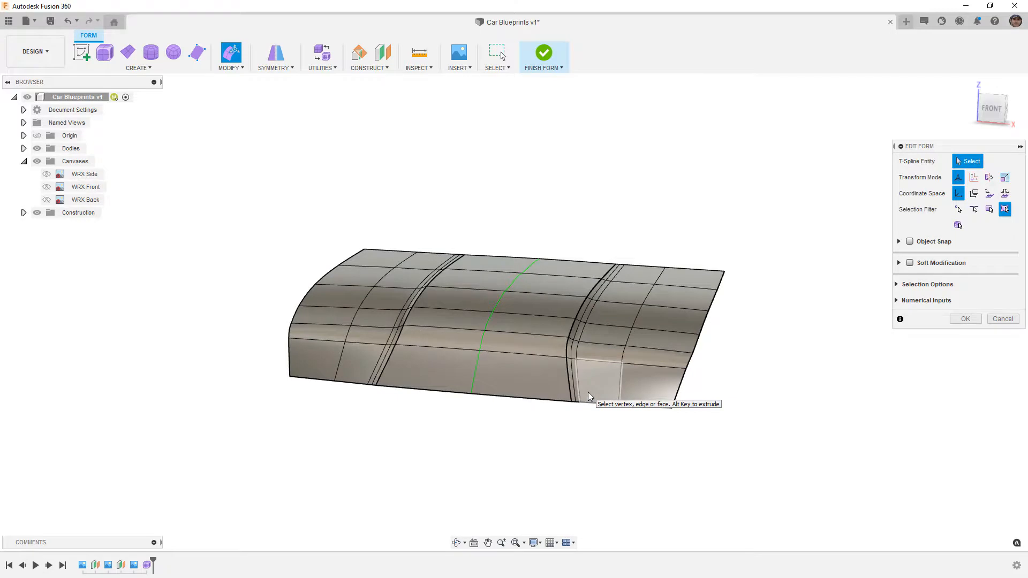
scroll(568, 372, up, 5)
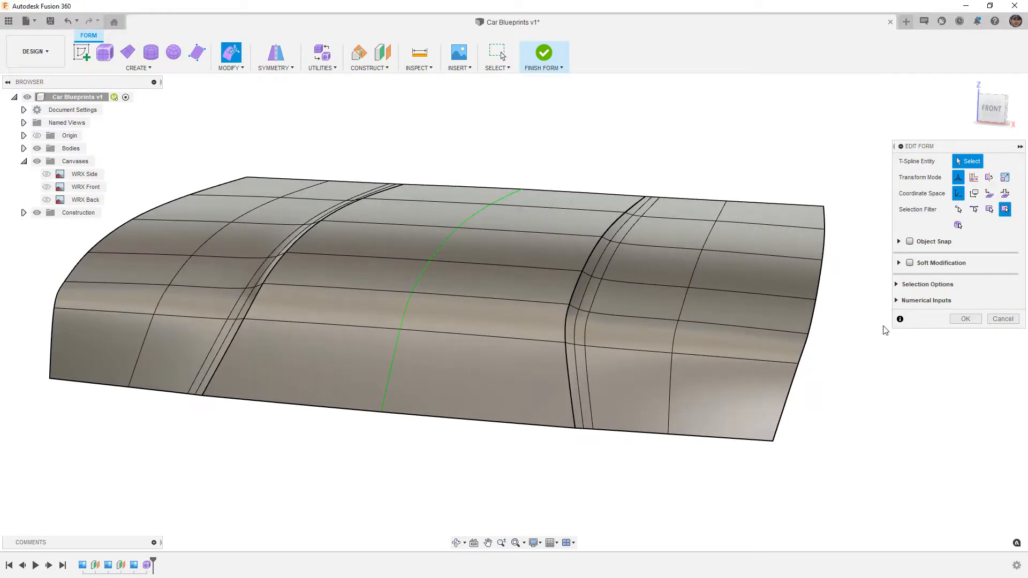
click(963, 320)
- Bevel the six edges of the side crease line with bevel location 0.05 and two segments
click(230, 67)
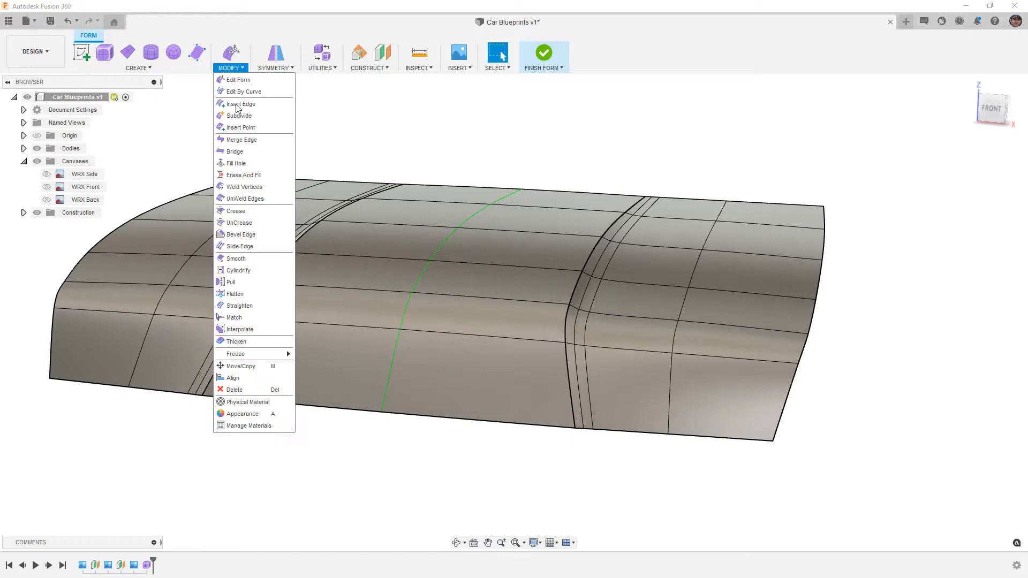
click(241, 235)
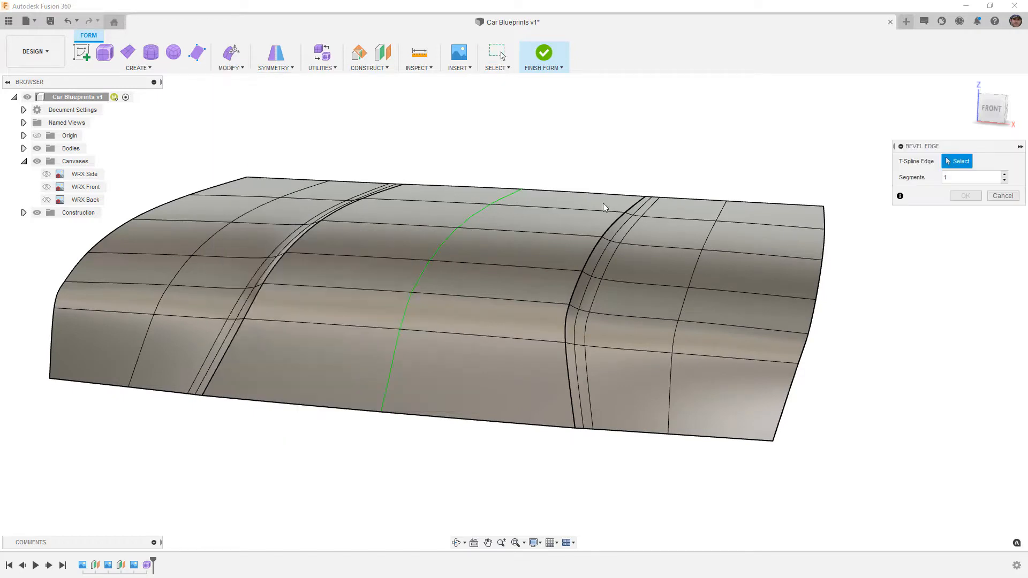
click(632, 209)
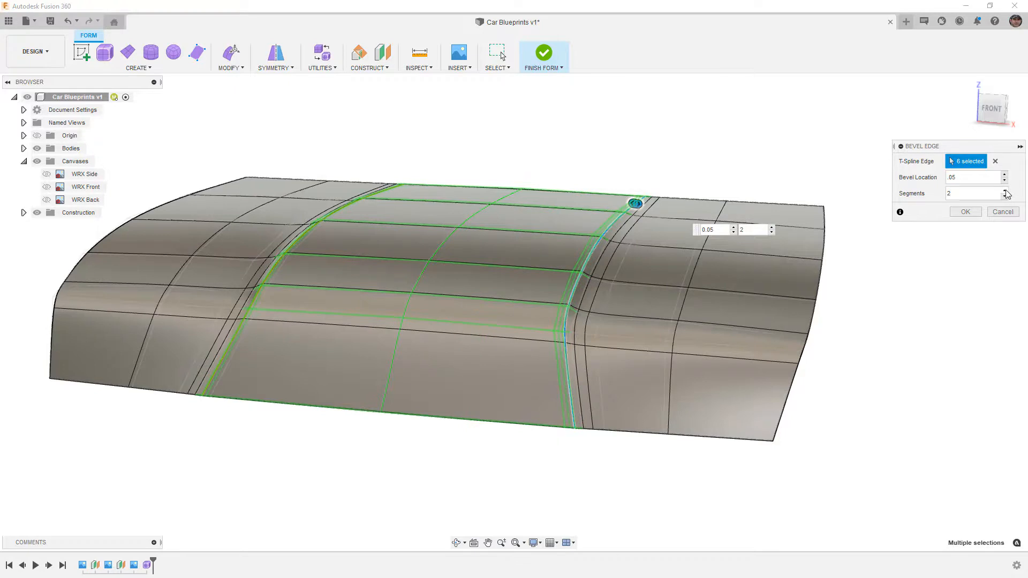
scroll(591, 323, up, 3)
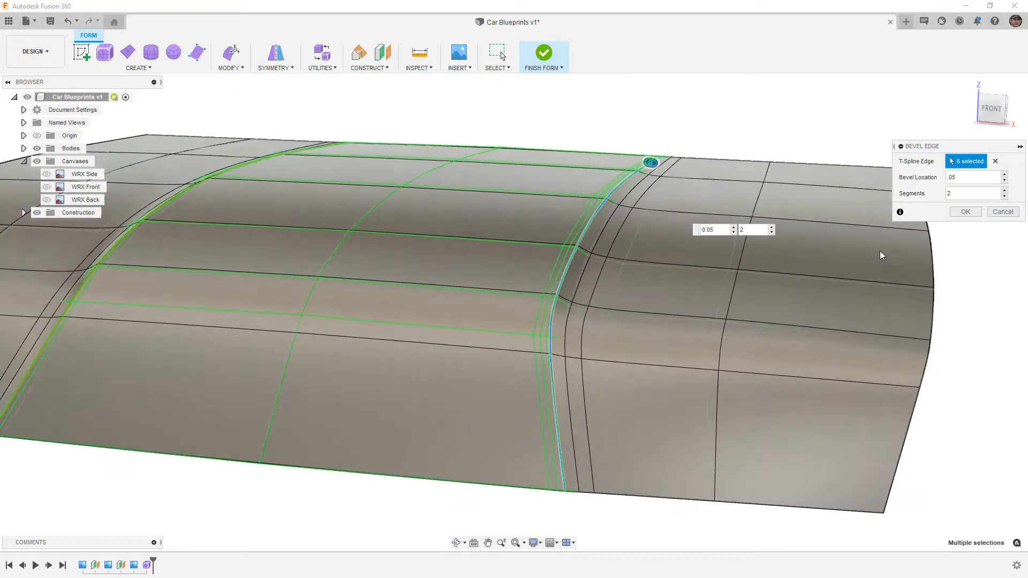
click(964, 212)
- Remove the crease from the full six-edge side crease line
shift+middle_drag(663, 310, 600, 303)
double_click(599, 366)
click(238, 69)
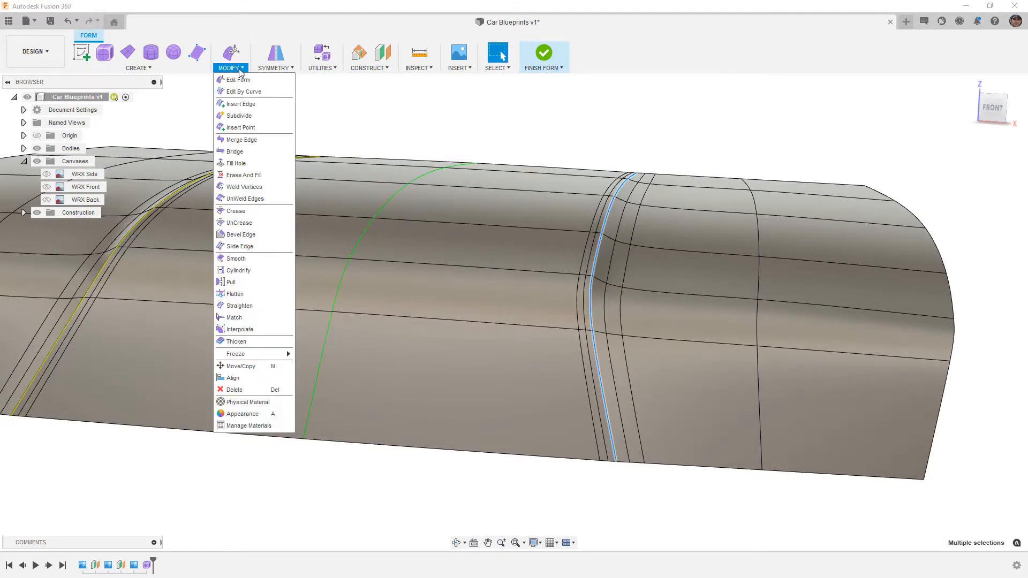
click(240, 223)
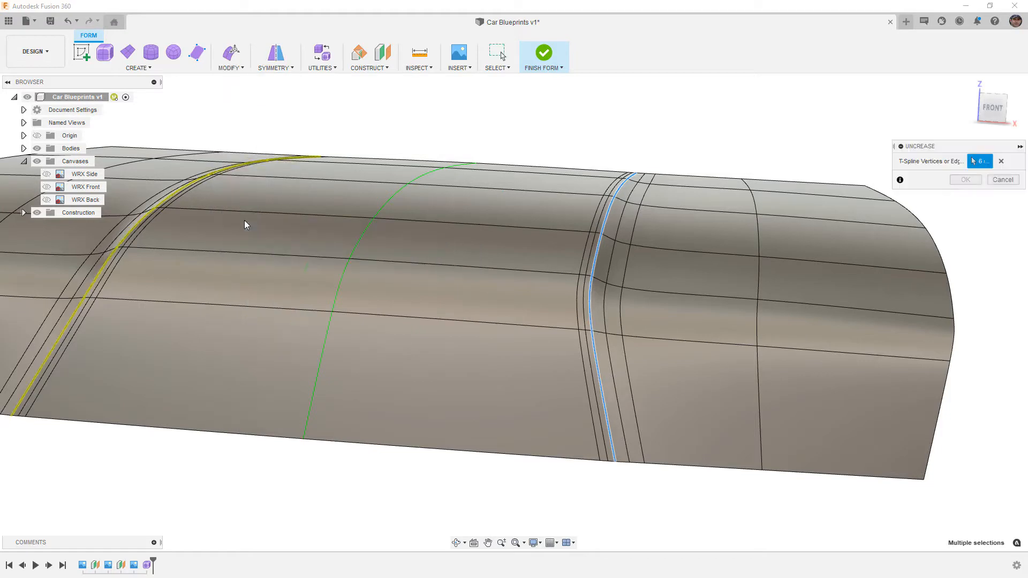
click(967, 180)
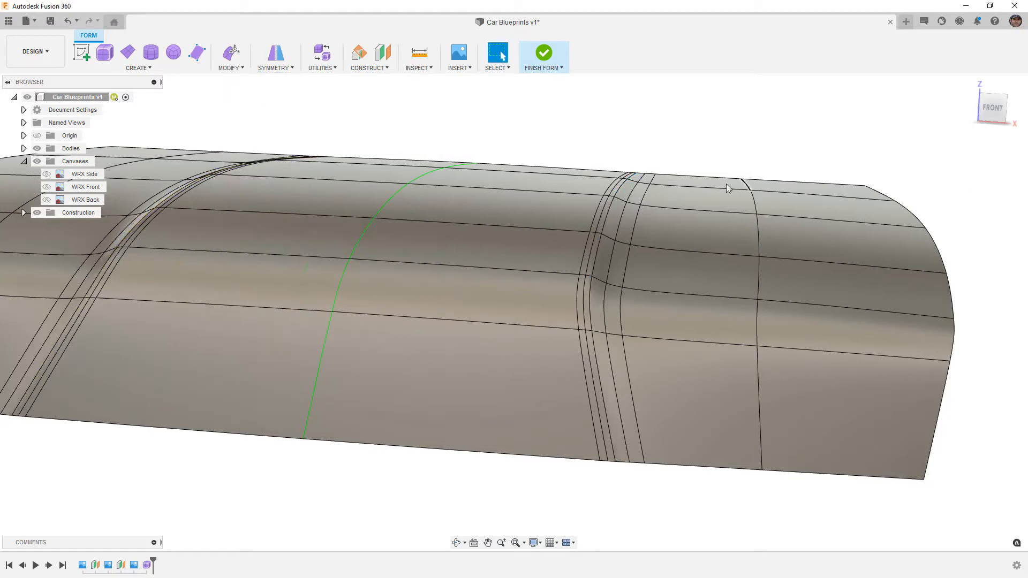
- Delete the middle line of the beveled strip along the hood's side
mouse_move(686, 194)
shift+middle_down()
mouse_move(677, 214)
mouse_move(673, 202)
shift+middle_up()
scroll(598, 185, up, 4)
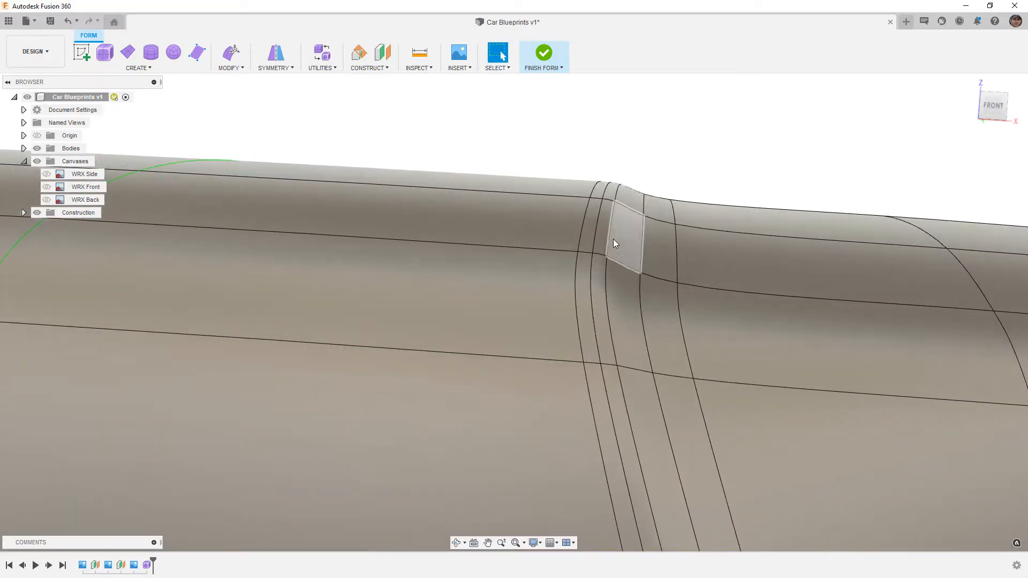
scroll(615, 245, down, 5)
double_click(612, 348)
key(Delete)
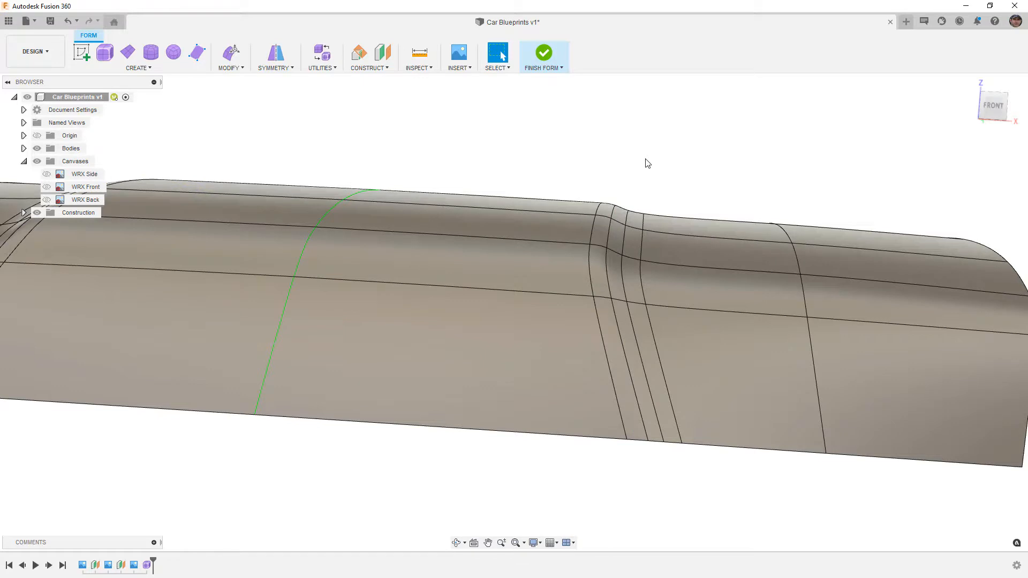
- Slide the six edges of the strip's innermost line to a slide location of about 0.086
double_click(596, 306)
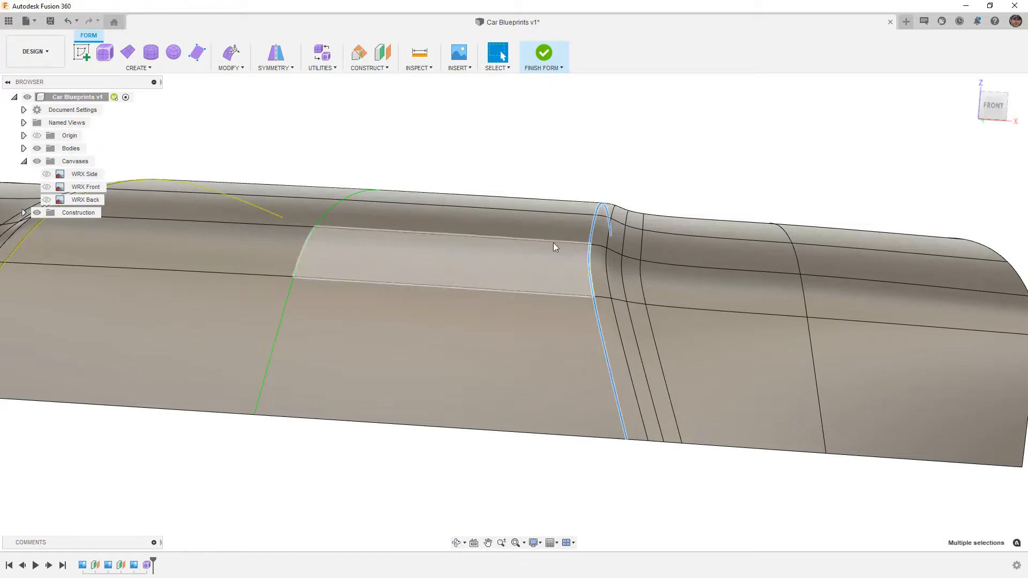
click(235, 68)
click(239, 247)
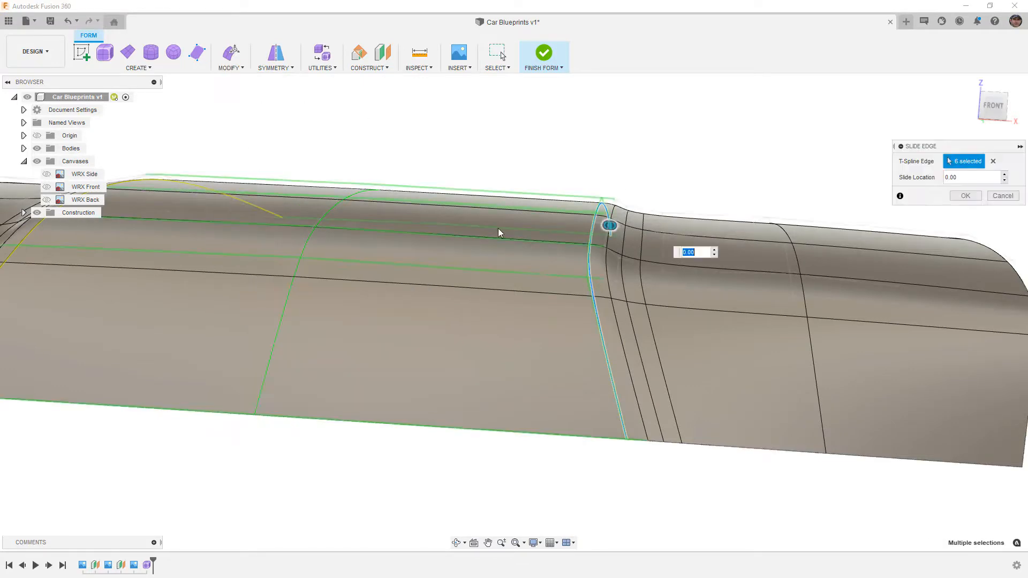
drag(617, 225, 610, 226)
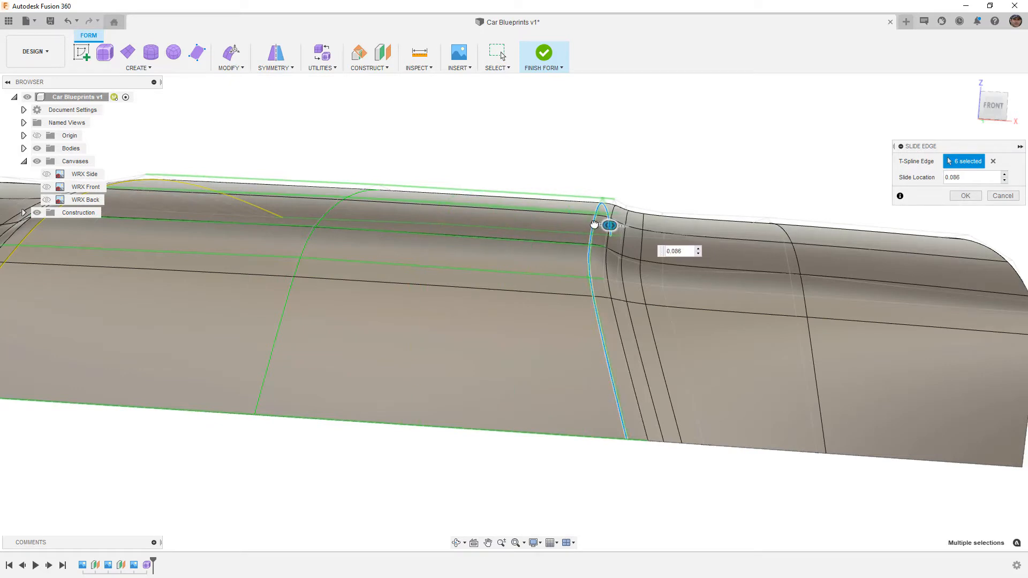
click(967, 196)
- Move the six edges of the strip's second line 10 mm towards the hood's centre in the front view
shift+middle_drag(661, 223, 641, 240)
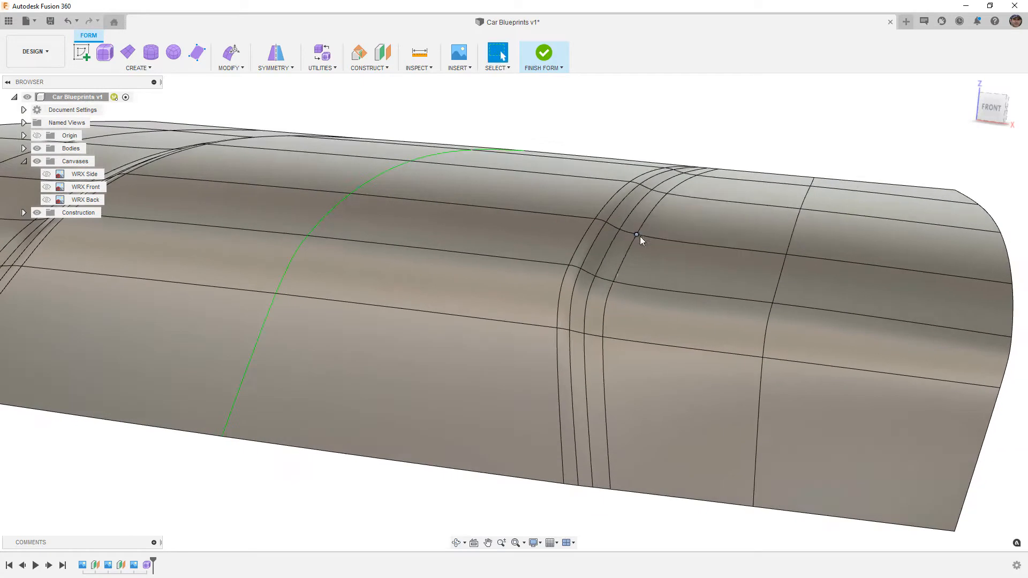
double_click(571, 347)
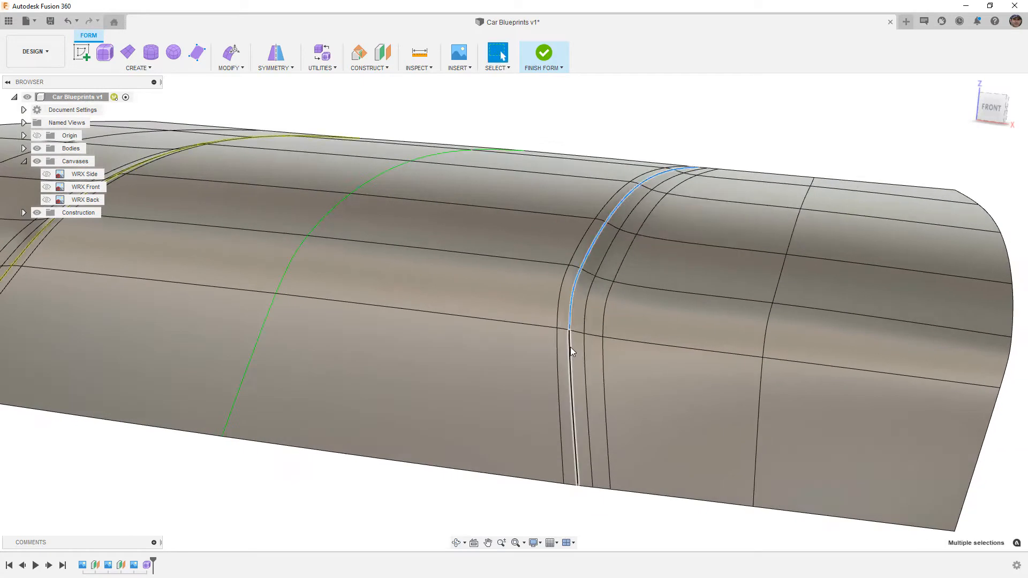
click(233, 57)
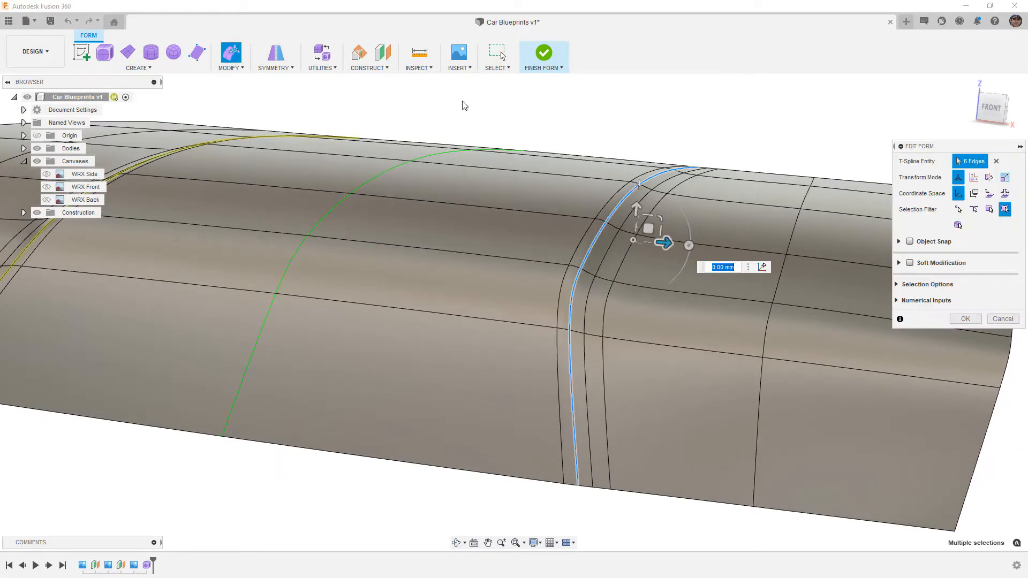
click(985, 109)
middle_drag(564, 192, 563, 360)
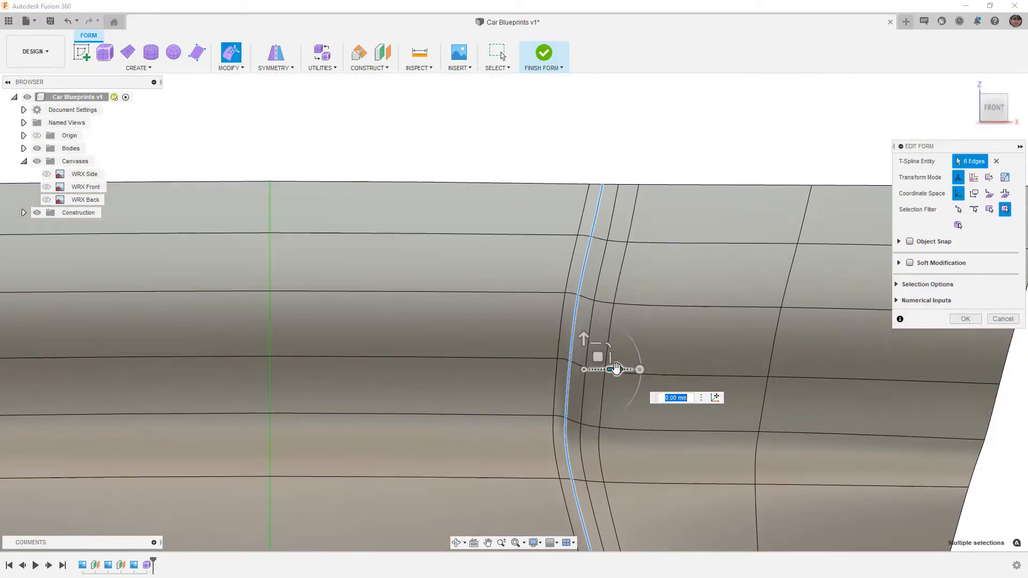
scroll(620, 366, up, 3)
drag(620, 366, 600, 367)
scroll(544, 259, down, 5)
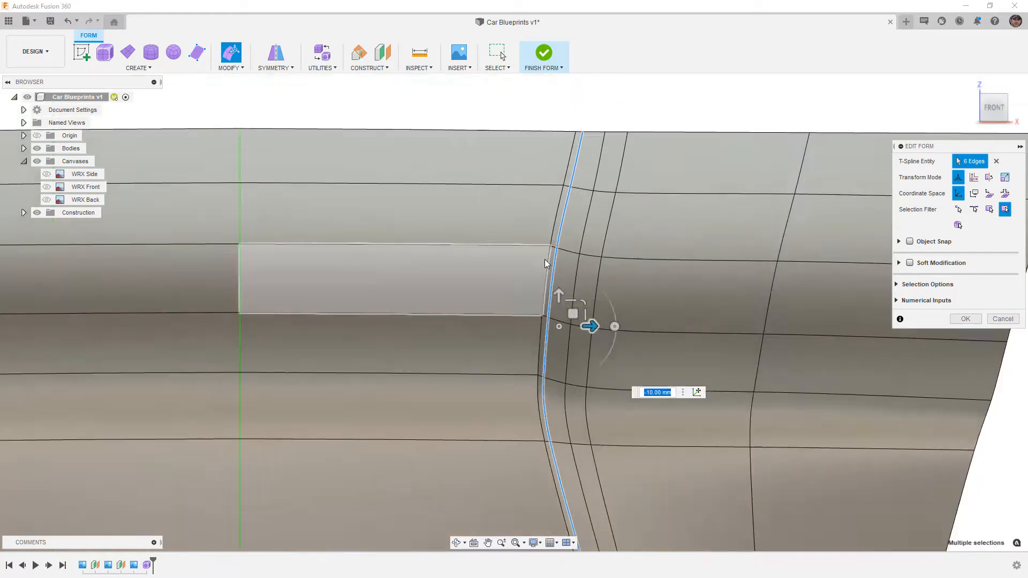
shift+middle_drag(566, 359, 564, 327)
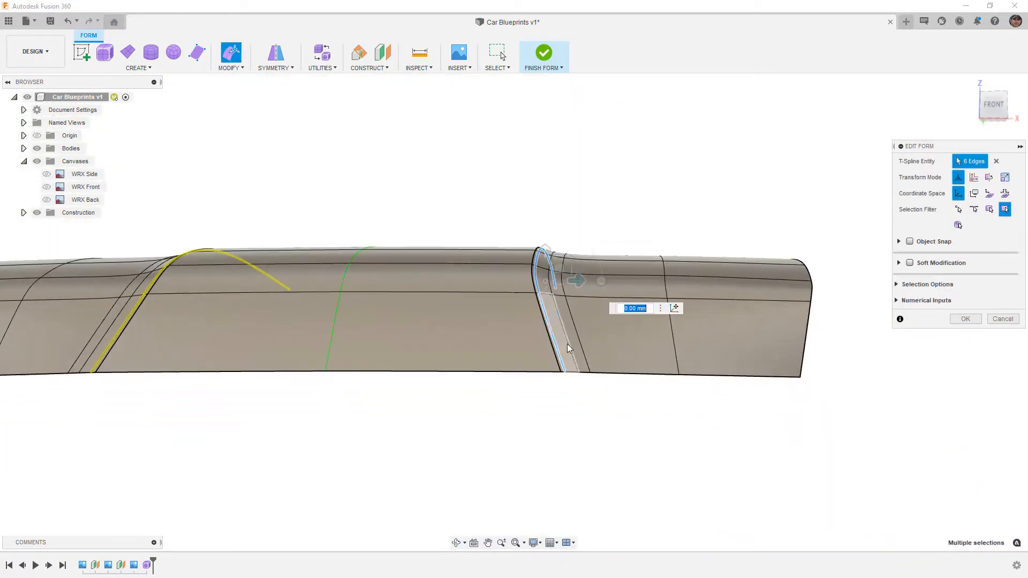
click(965, 318)
scroll(559, 275, up, 2)
scroll(539, 271, up, 2)
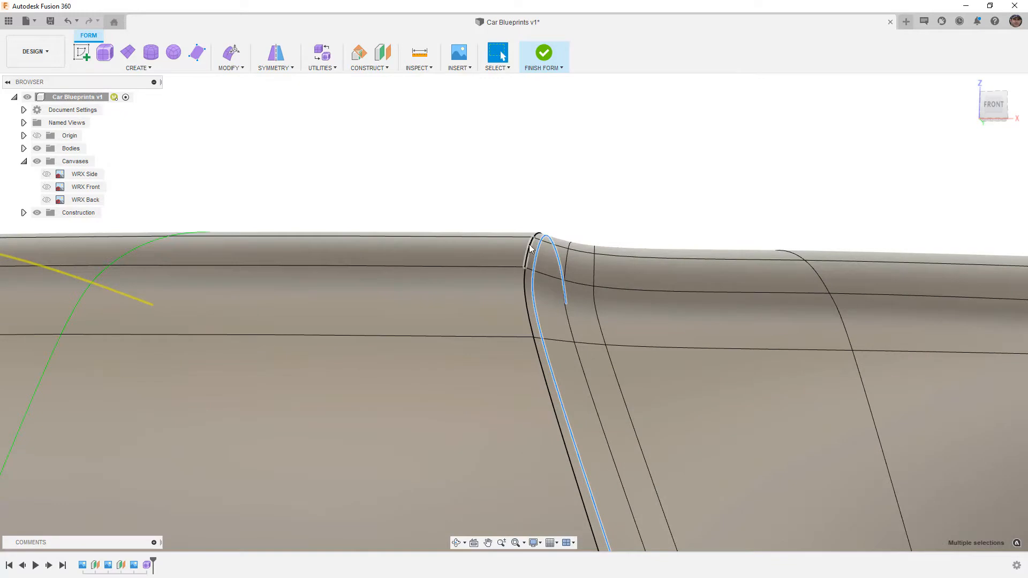
key(Escape)
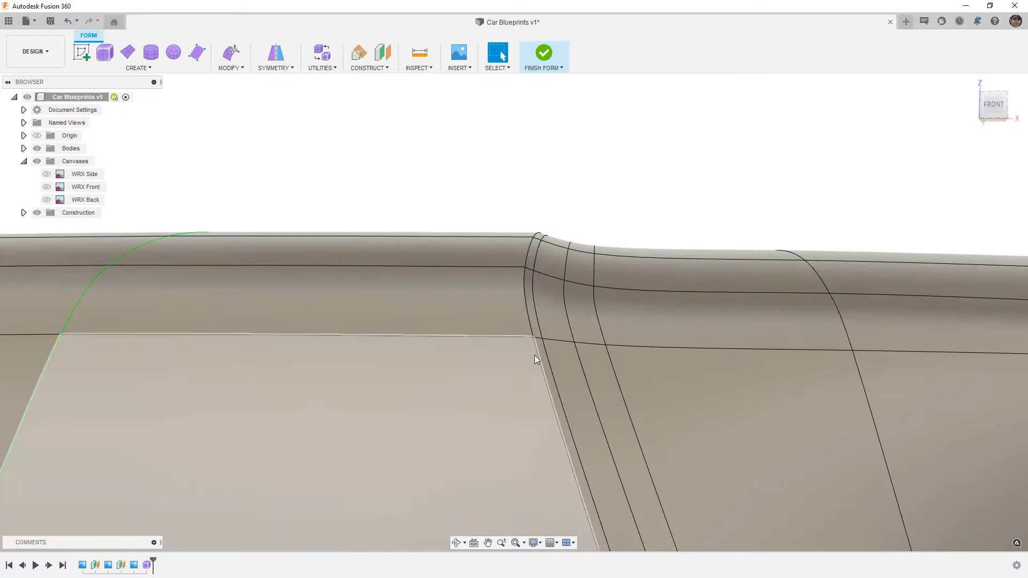
- Uncrease all six edges of the side strip's innermost line, from the nose to the hood's rear edge
click(230, 68)
click(239, 223)
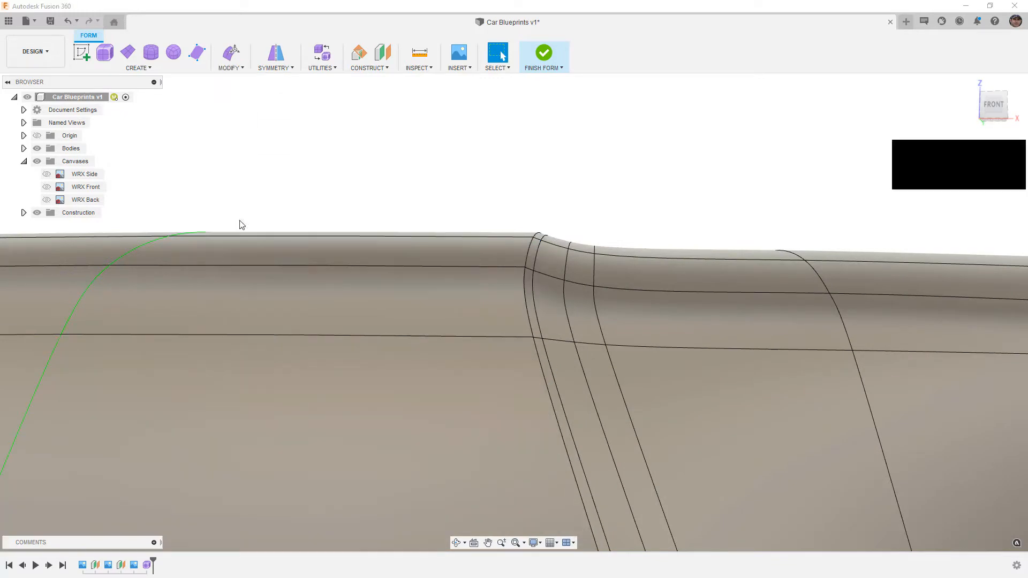
click(526, 300)
click(531, 249)
click(539, 236)
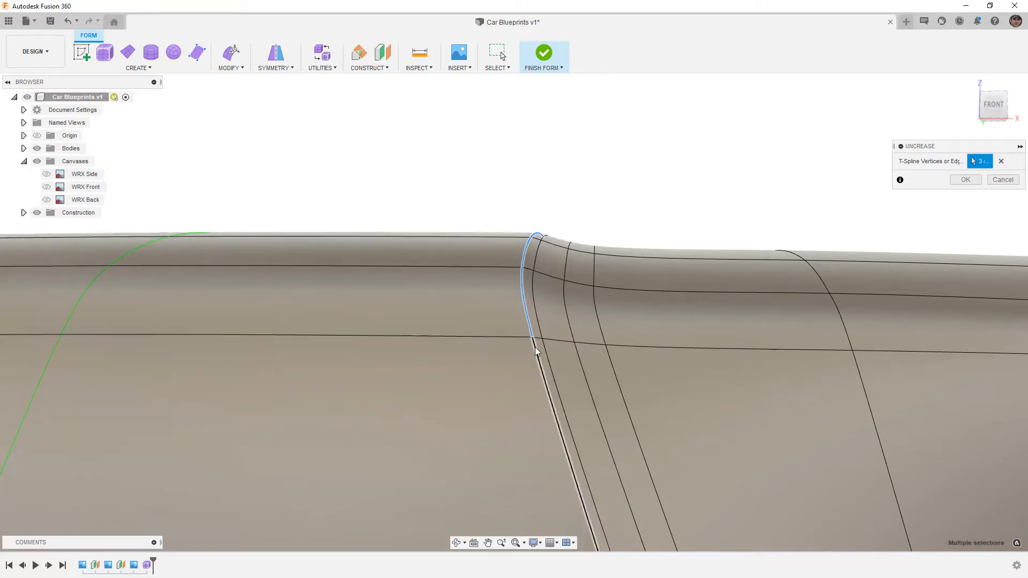
click(535, 347)
scroll(487, 264, down, 3)
shift+middle_drag(487, 265, 530, 162)
click(527, 155)
click(533, 104)
scroll(513, 171, down, 4)
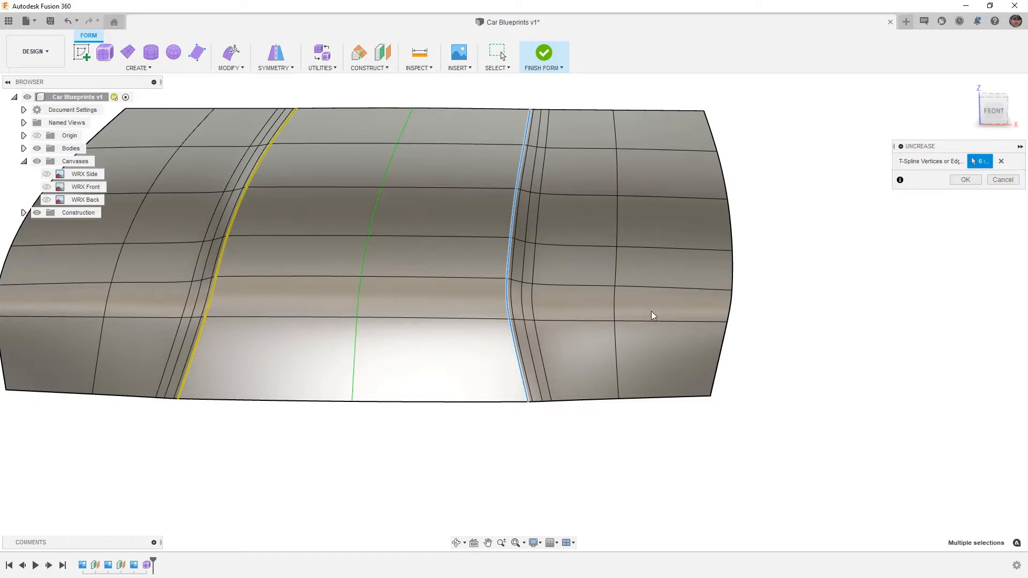
click(953, 181)
shift+middle_drag(591, 353, 592, 339)
key(Escape)
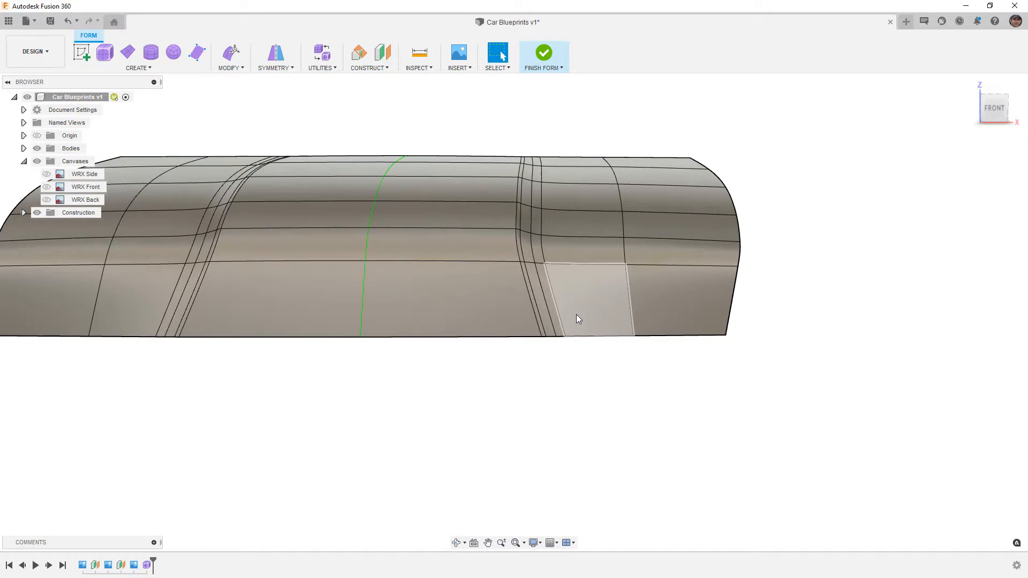
- Display the hood in the Shaded visual style without edges and examine the ridges and nose from several angles
click(541, 544)
mouse_move(605, 453)
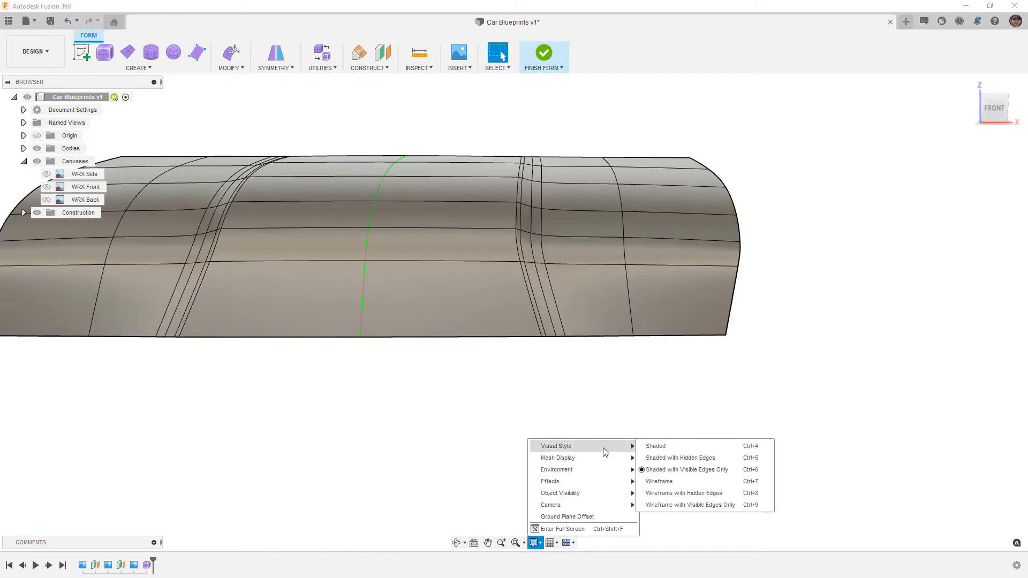
click(750, 448)
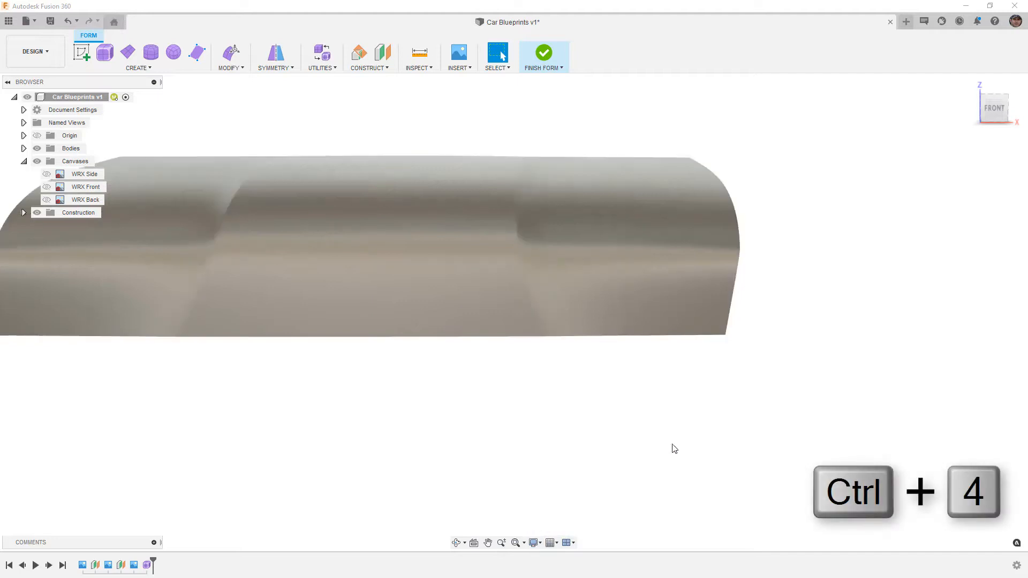
shift+middle_drag(647, 439, 682, 416)
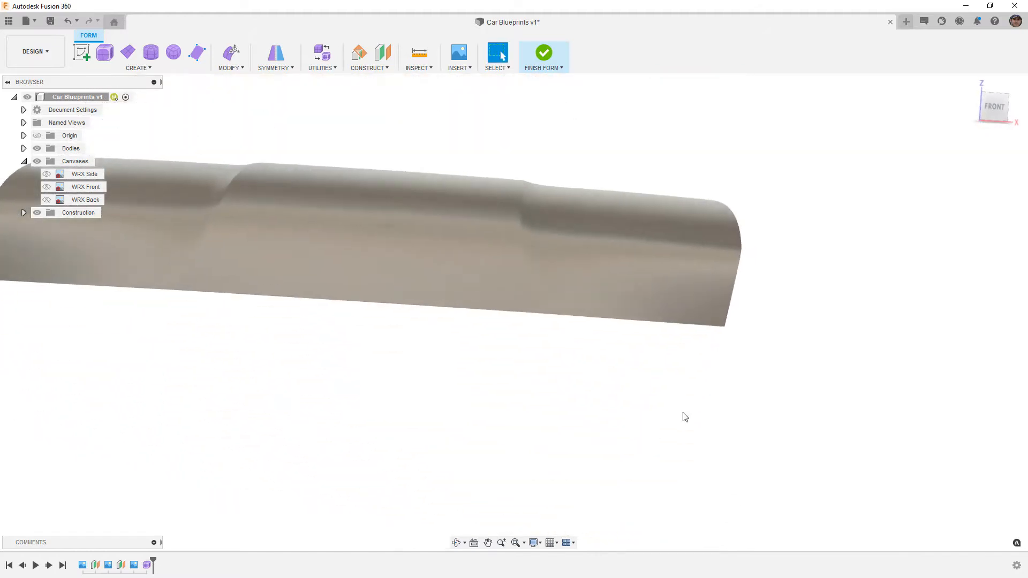
click(996, 108)
shift+middle_drag(767, 341, 803, 361)
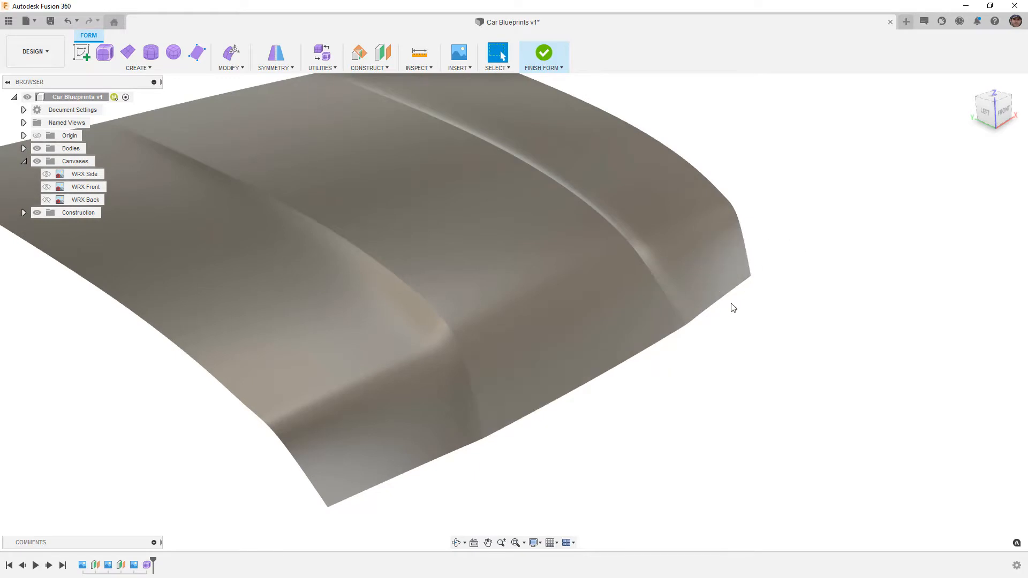
scroll(723, 303, down, 2)
shift+middle_drag(730, 306, 691, 394)
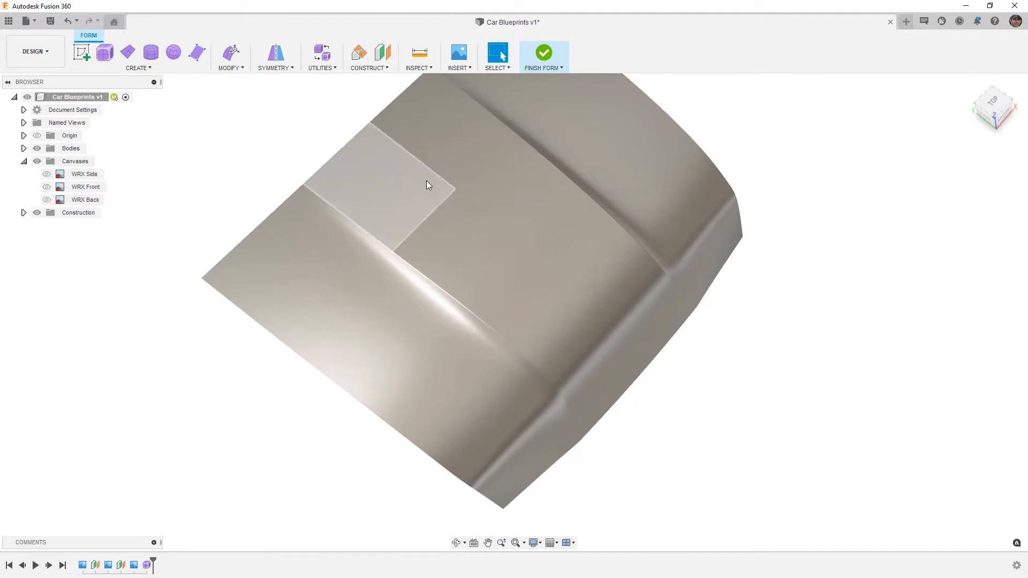
- Set the visual style to Shaded with Visible Edges Only and switch the hood to box display
click(541, 545)
mouse_move(559, 447)
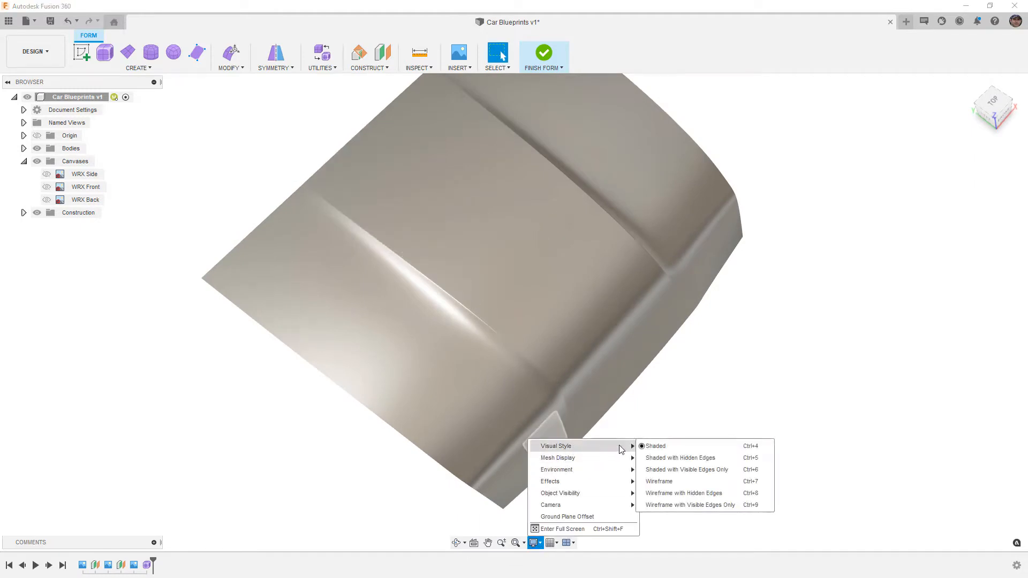
click(671, 470)
scroll(590, 429, down, 3)
mouse_move(567, 427)
shift+middle_down()
mouse_move(628, 402)
mouse_move(615, 395)
mouse_move(622, 411)
shift+middle_up()
key(alt+1)
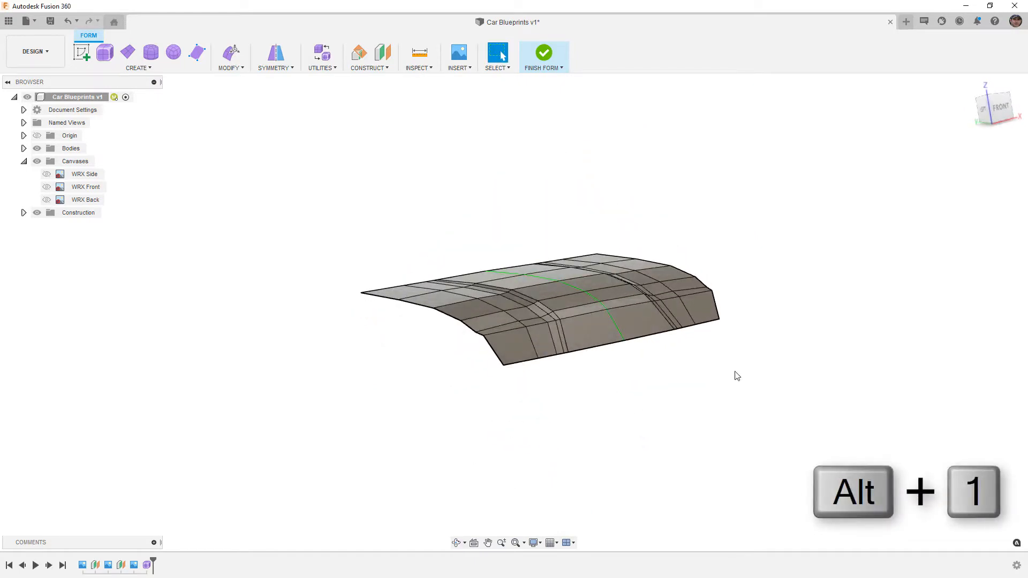
- Use Edit Form to raise the side strip's outermost-line vertex, on the first cross line behind the nose bend, by about 6.2 mm
click(1002, 110)
scroll(664, 311, up, 6)
shift+middle_drag(626, 347, 638, 313)
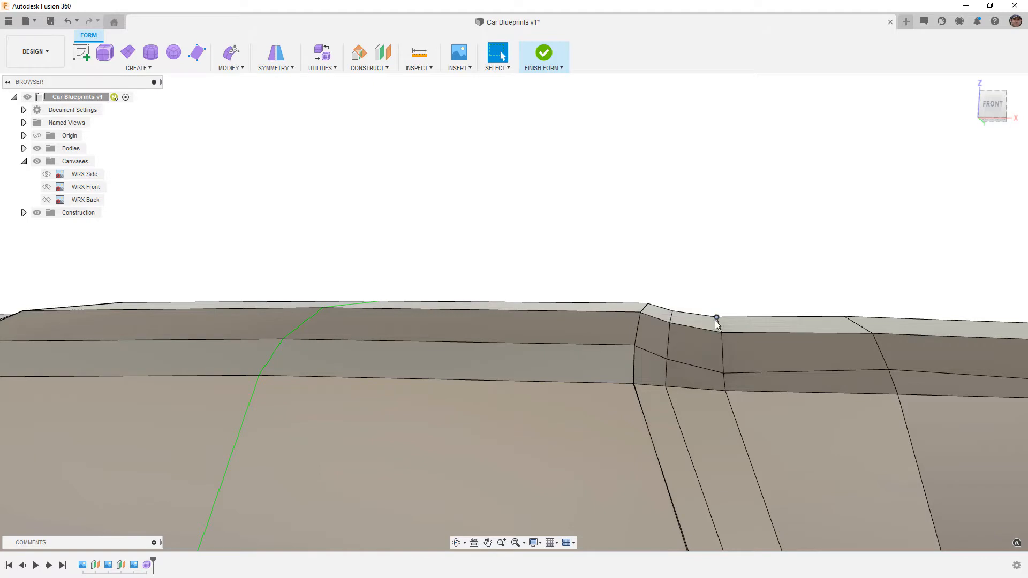
scroll(672, 322, down, 5)
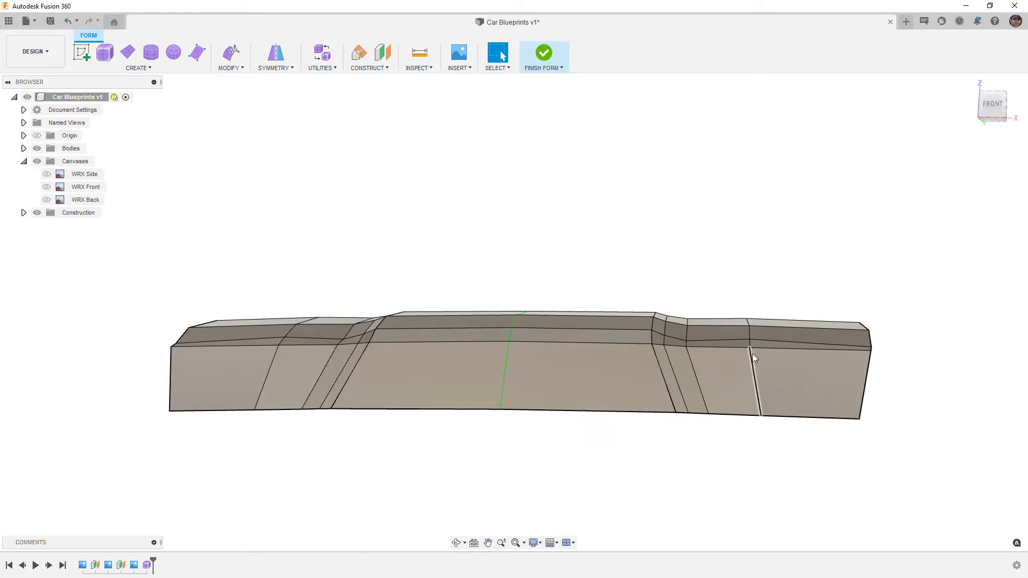
shift+middle_drag(751, 348, 700, 436)
scroll(461, 361, up, 5)
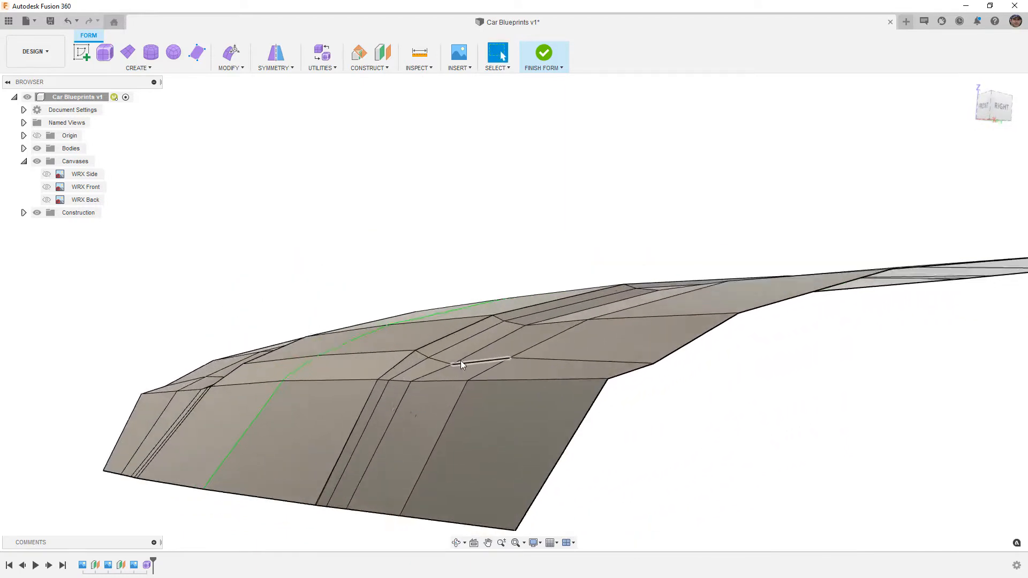
shift+middle_drag(460, 369, 515, 362)
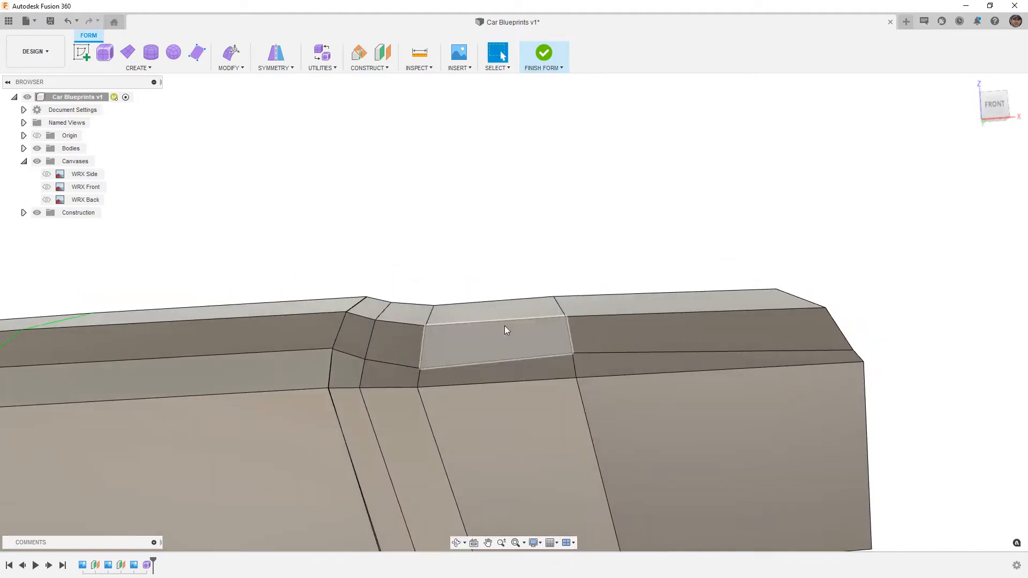
click(231, 53)
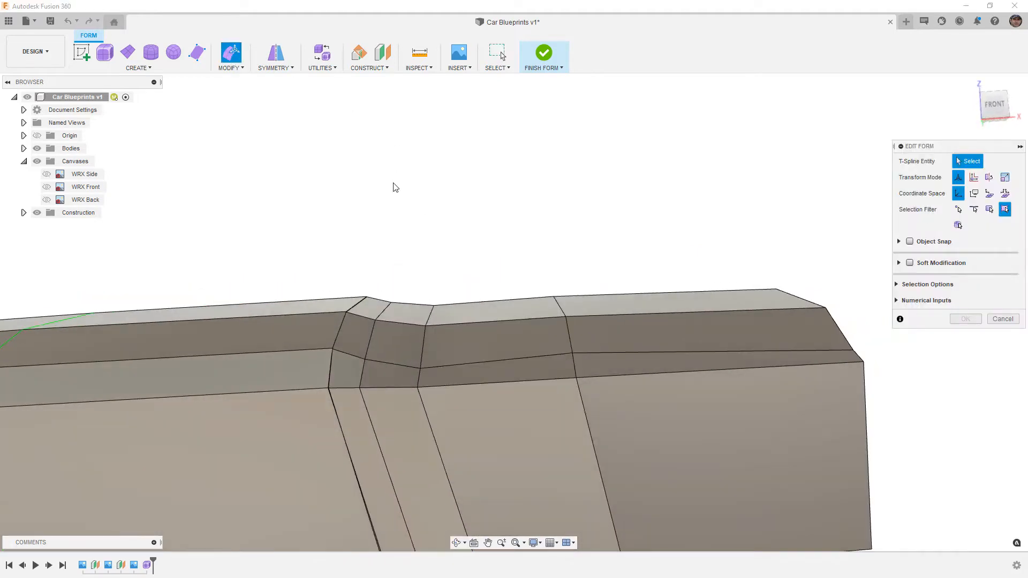
click(993, 106)
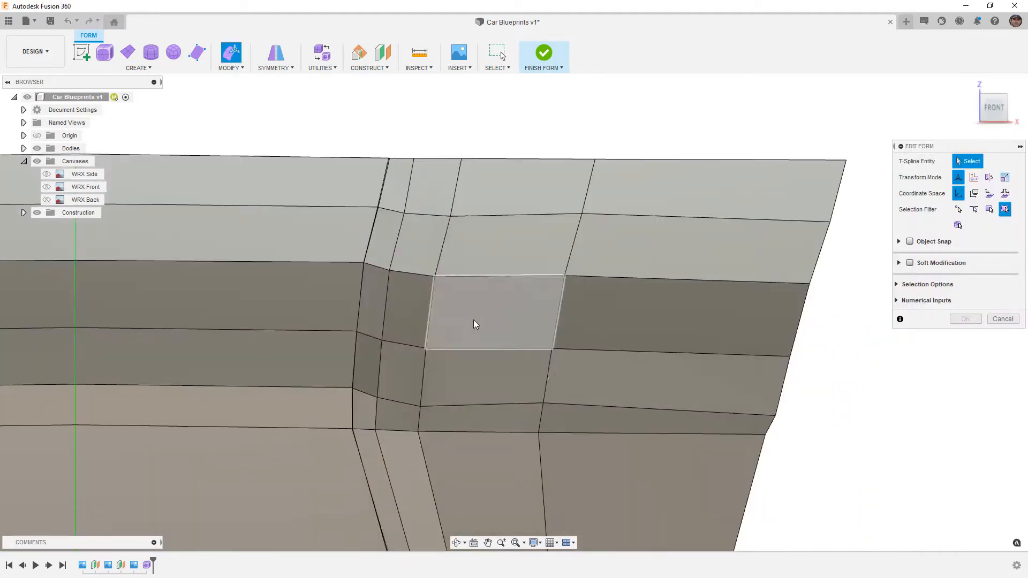
click(421, 406)
drag(431, 394, 432, 388)
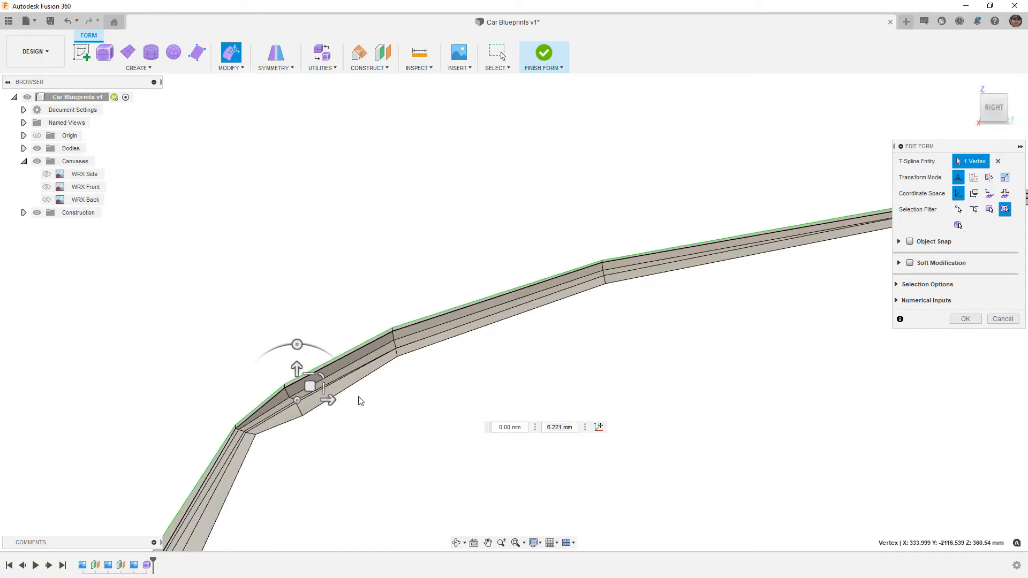
scroll(346, 368, up, 5)
drag(356, 365, 346, 366)
click(336, 384)
click(378, 429)
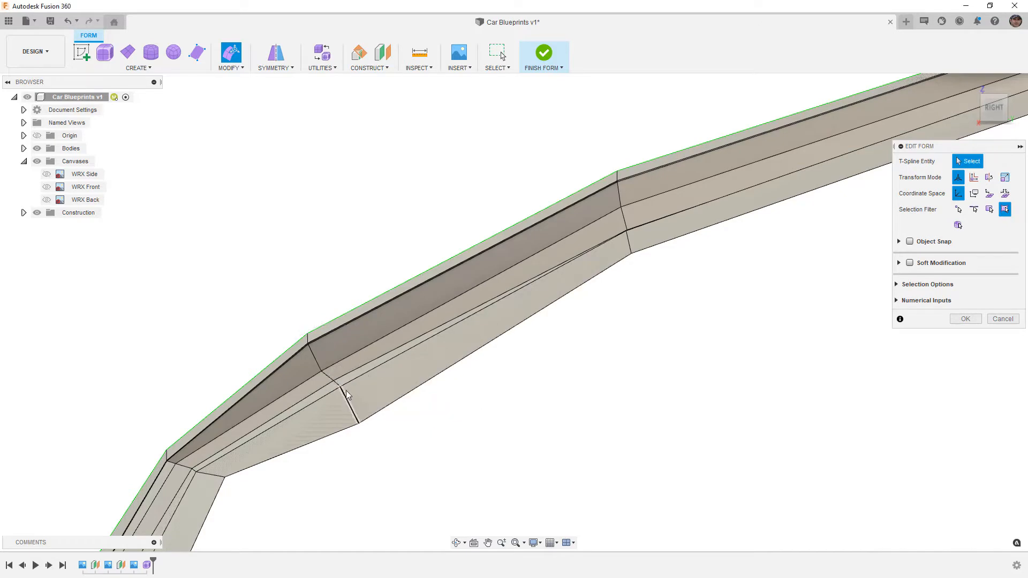
- On the outer area's middle line, move the vertex behind the nose bend 1.302 mm forward and 1.139 mm up, and the nose-bend vertex 0.961 mm back and 0.288 mm up
click(343, 389)
scroll(367, 353, up, 1)
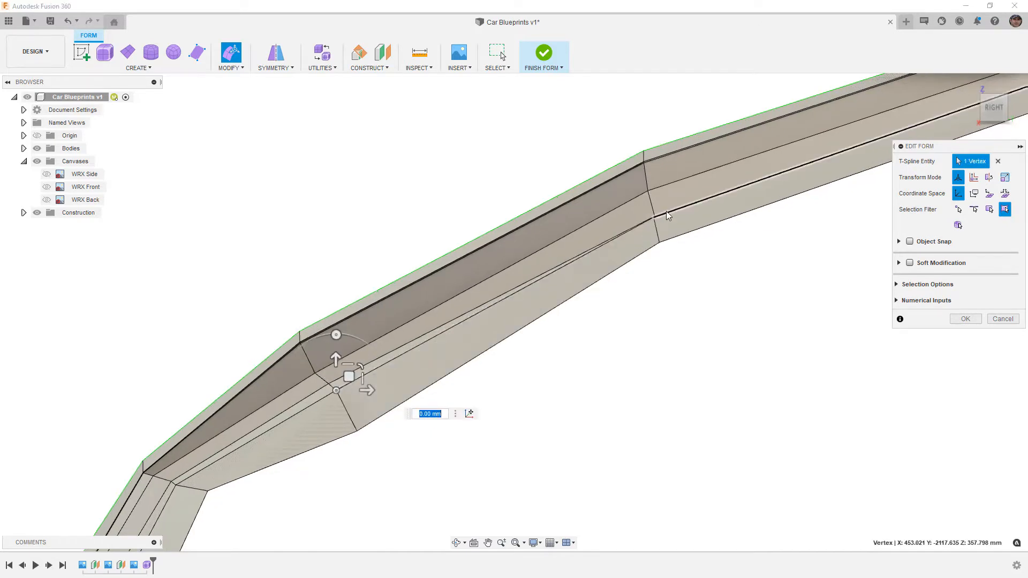
click(349, 377)
drag(349, 377, 344, 373)
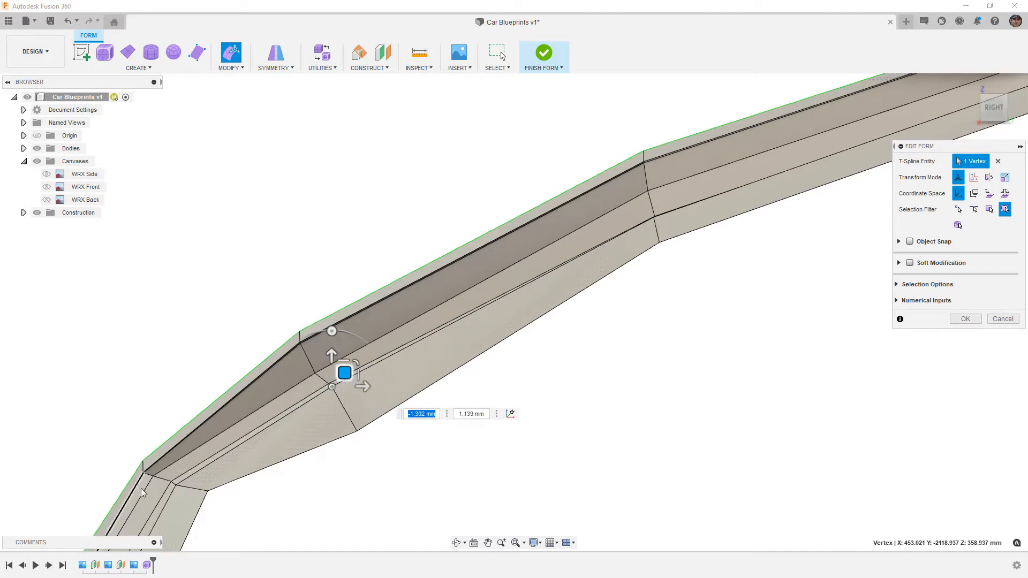
scroll(141, 490, up, 3)
click(204, 467)
drag(204, 467, 210, 464)
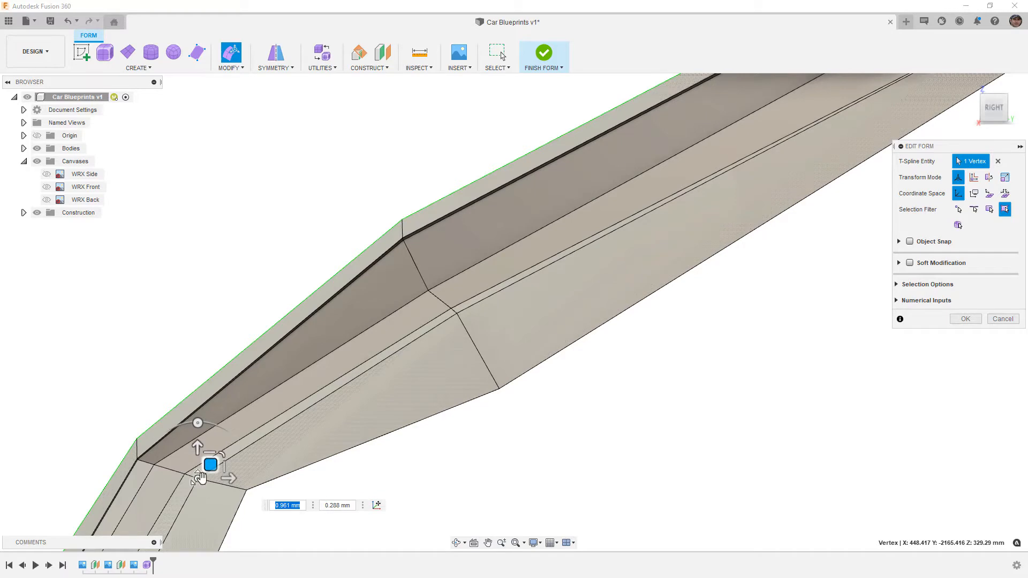
scroll(413, 383, down, 3)
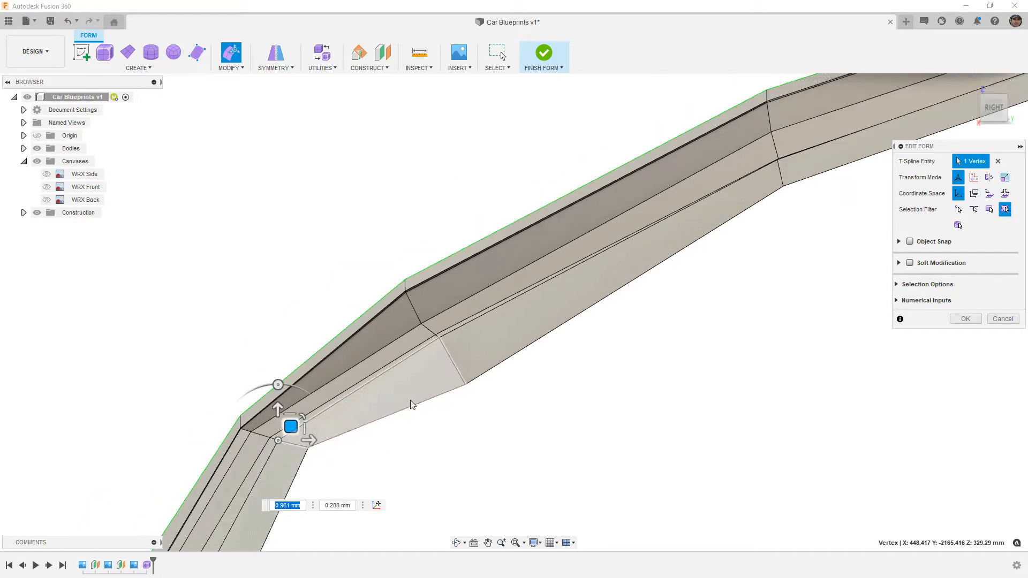
- Move the outer-edge vertex on the first cross line behind the nose bend about 3.4 mm forward and 6.3 mm up
click(464, 384)
drag(464, 383, 464, 352)
scroll(437, 396, down, 3)
scroll(435, 397, down, 2)
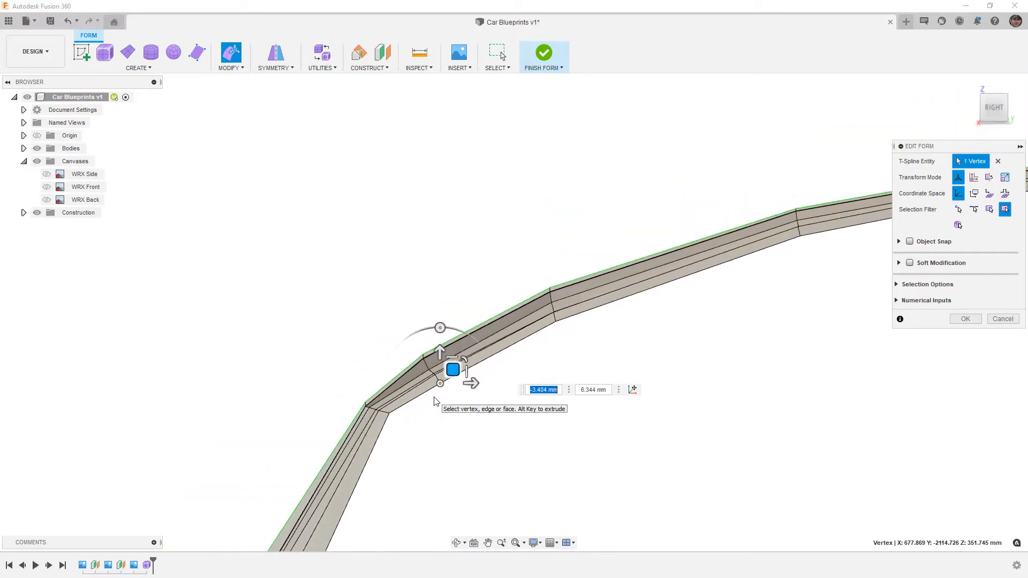
- Nudge the outer area's middle-line vertex on the second cross line behind the nose bend slightly back and up
scroll(539, 332, up, 1)
scroll(538, 336, up, 5)
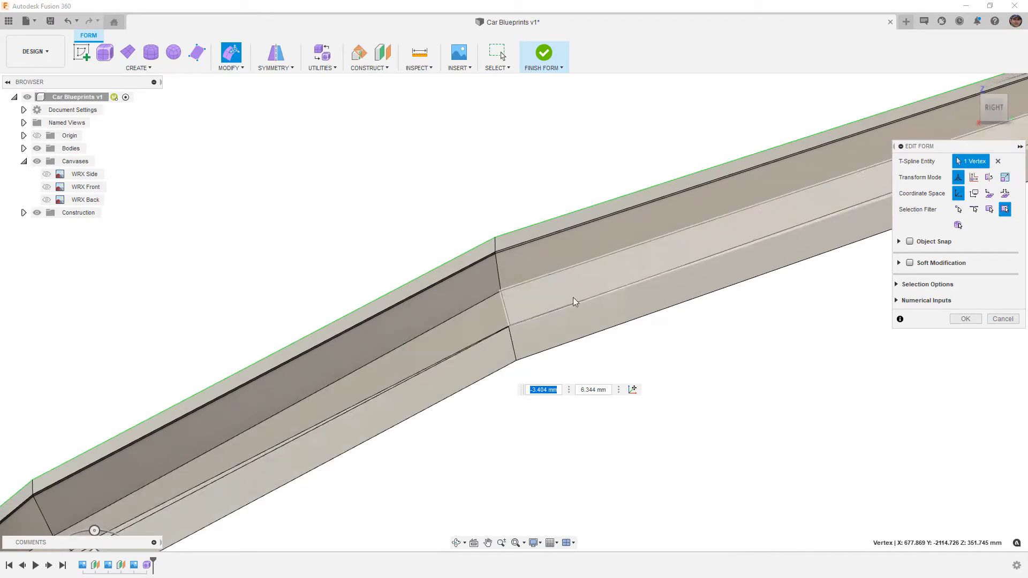
scroll(543, 305, up, 3)
scroll(371, 390, up, 1)
click(348, 387)
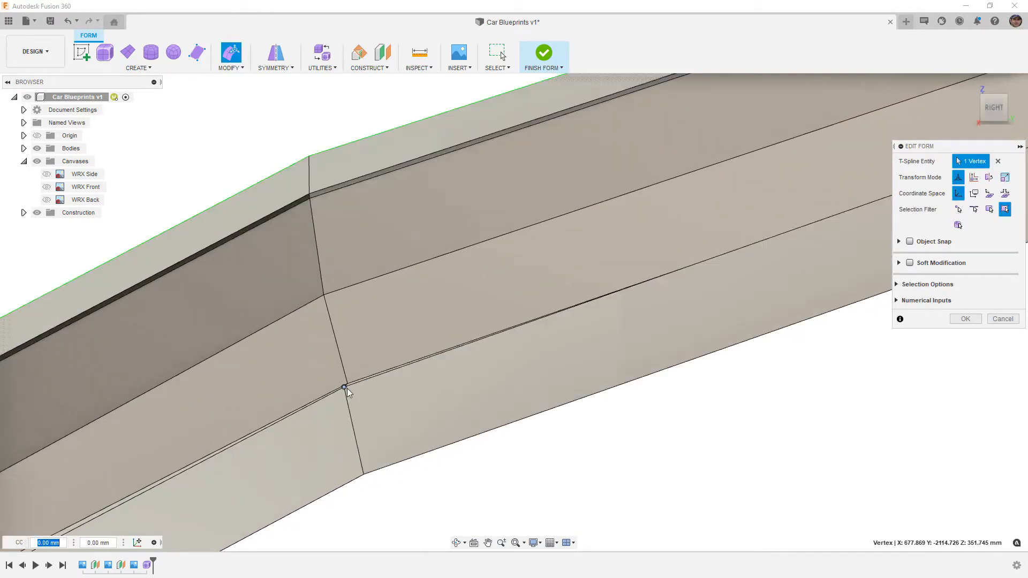
drag(355, 375, 360, 372)
- Check the adjusted vertices from the side and front, return the hood to smooth display and accept the form edit
middle_drag(563, 311, 195, 363)
scroll(195, 363, down, 2)
scroll(346, 340, down, 5)
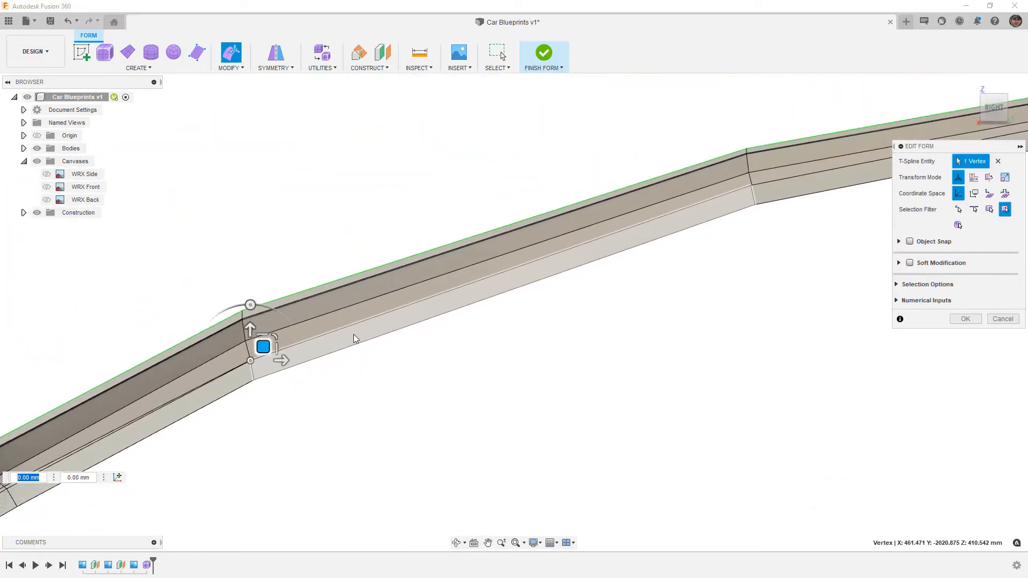
scroll(356, 338, down, 2)
shift+middle_drag(358, 341, 400, 355)
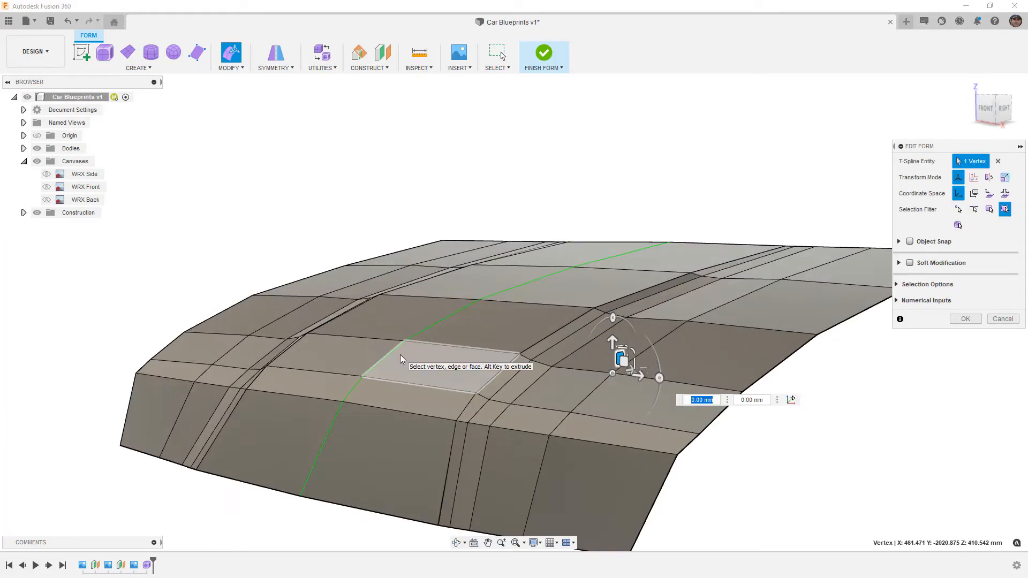
scroll(402, 355, down, 2)
scroll(486, 389, down, 2)
shift+middle_drag(486, 389, 530, 395)
click(967, 320)
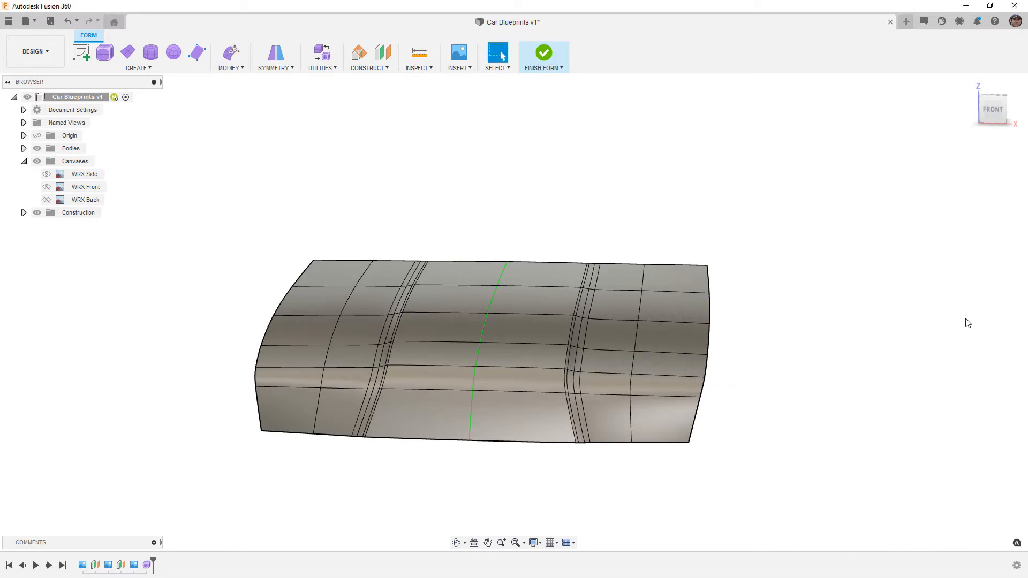
- Show the WRX Side canvas and check the hood's profile against it in the right view
click(46, 176)
click(46, 176)
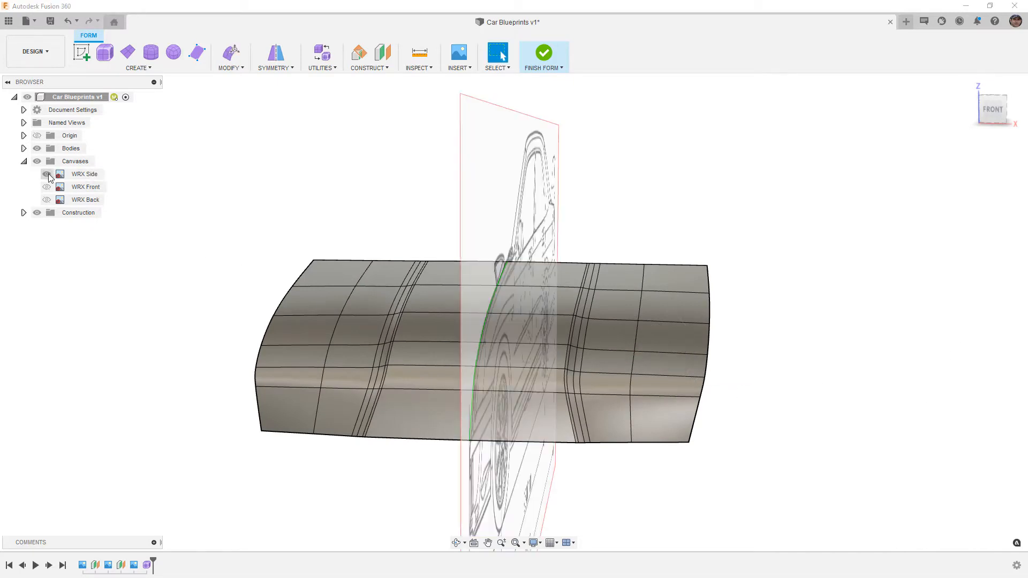
shift+middle_drag(611, 335, 839, 187)
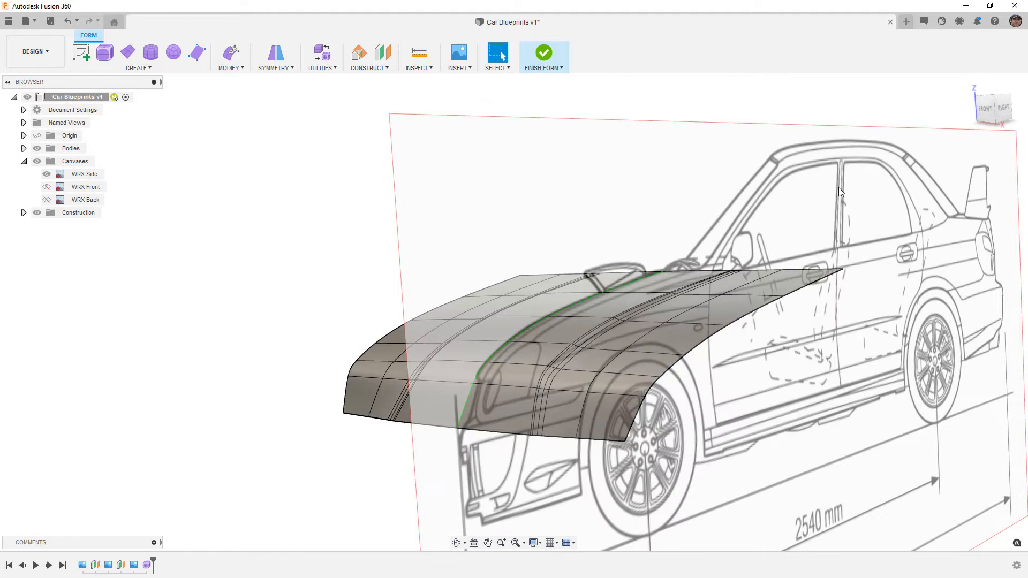
click(1004, 110)
middle_drag(711, 271, 578, 223)
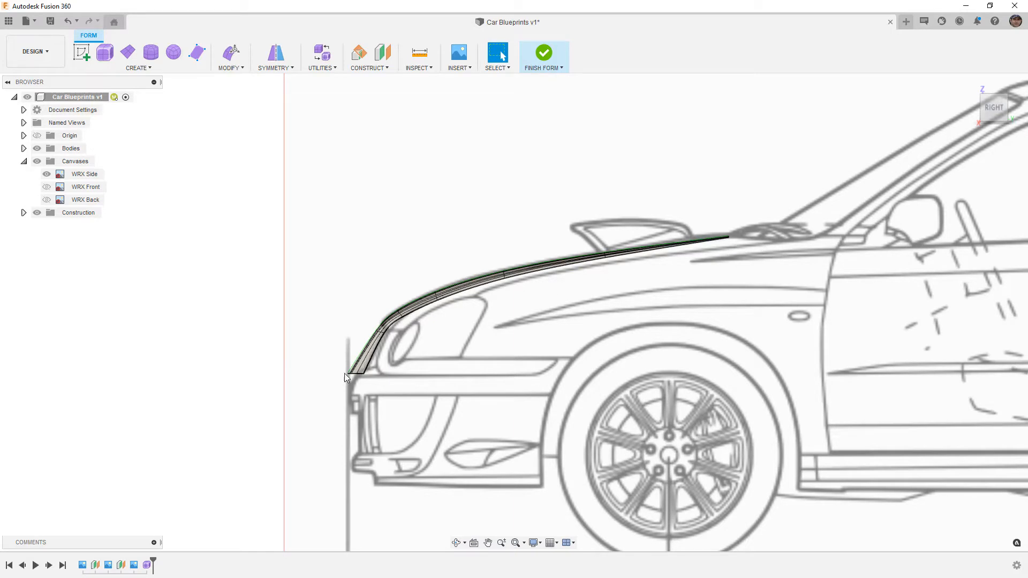
scroll(455, 297, down, 2)
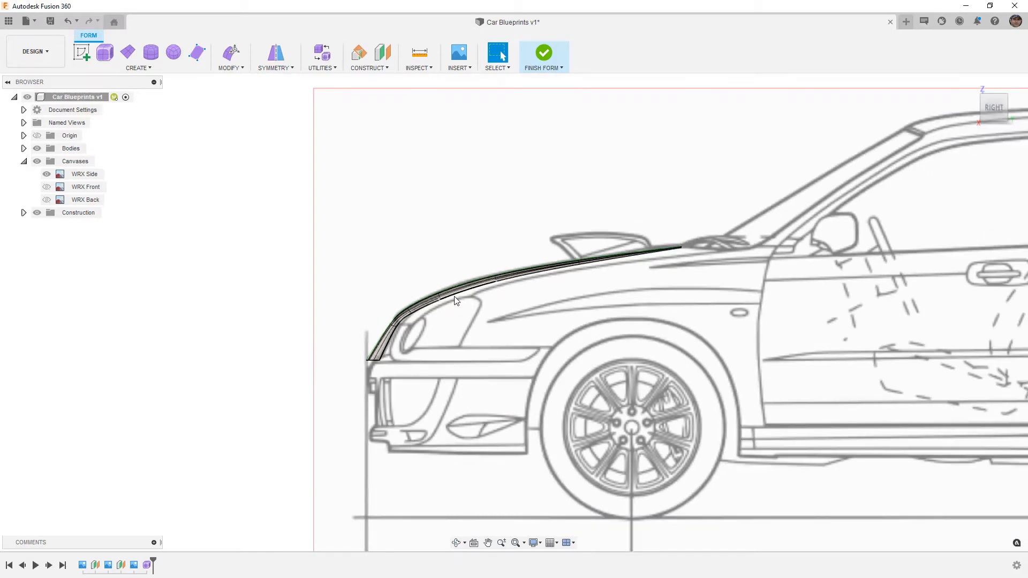
scroll(452, 297, up, 5)
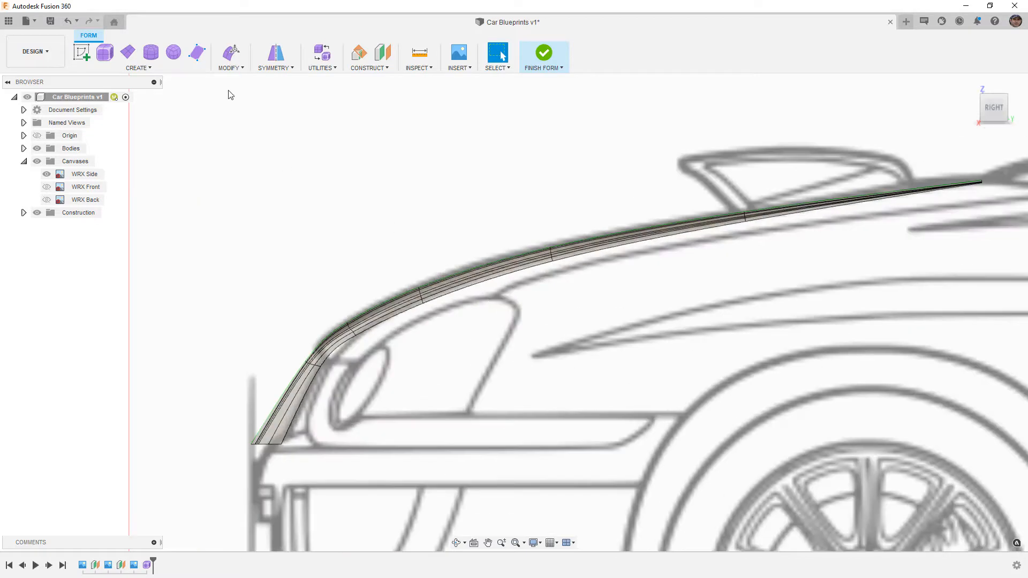
- Edit the form to move the hood's outer edge loop, except its two front edges, 3.544 mm back and 15.947 mm down
click(230, 53)
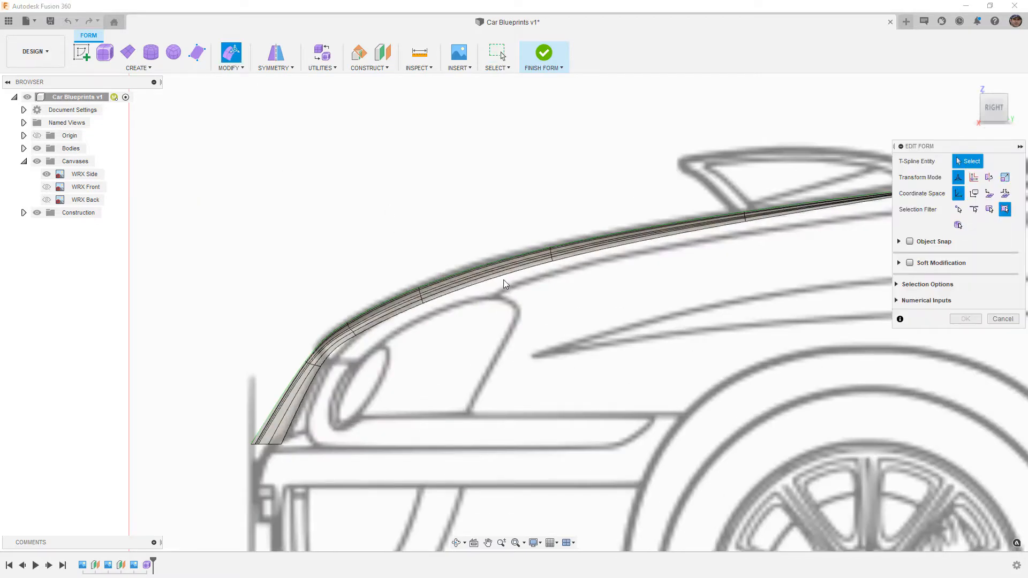
shift+middle_drag(504, 281, 567, 342)
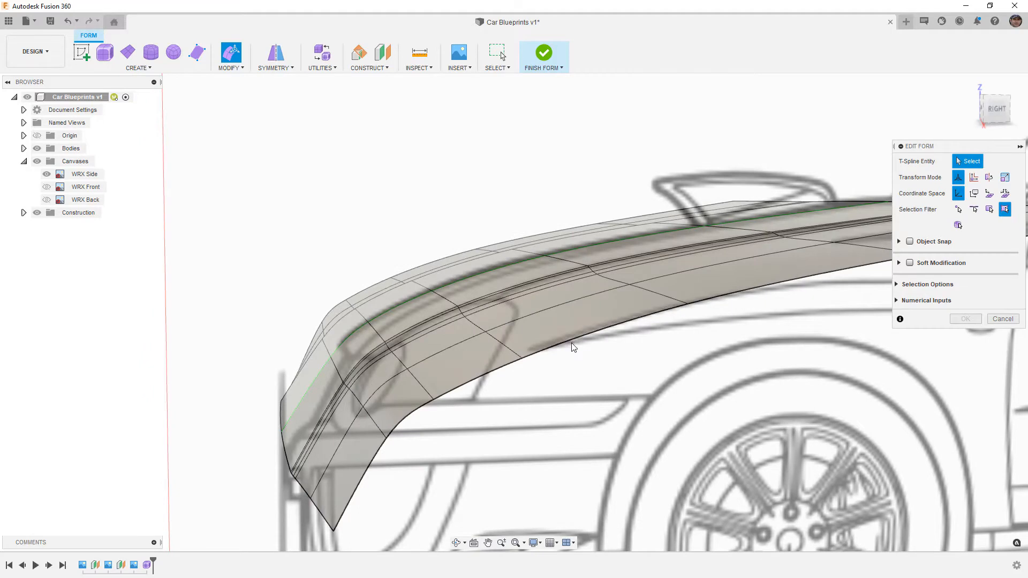
double_click(572, 343)
click(996, 109)
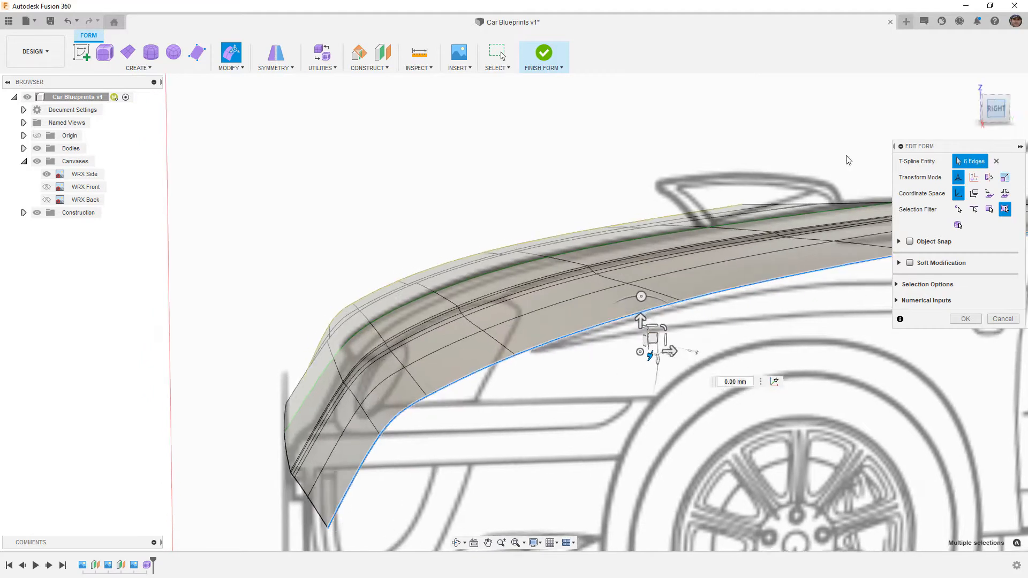
scroll(325, 424, down, 2)
ctrl+click(336, 421)
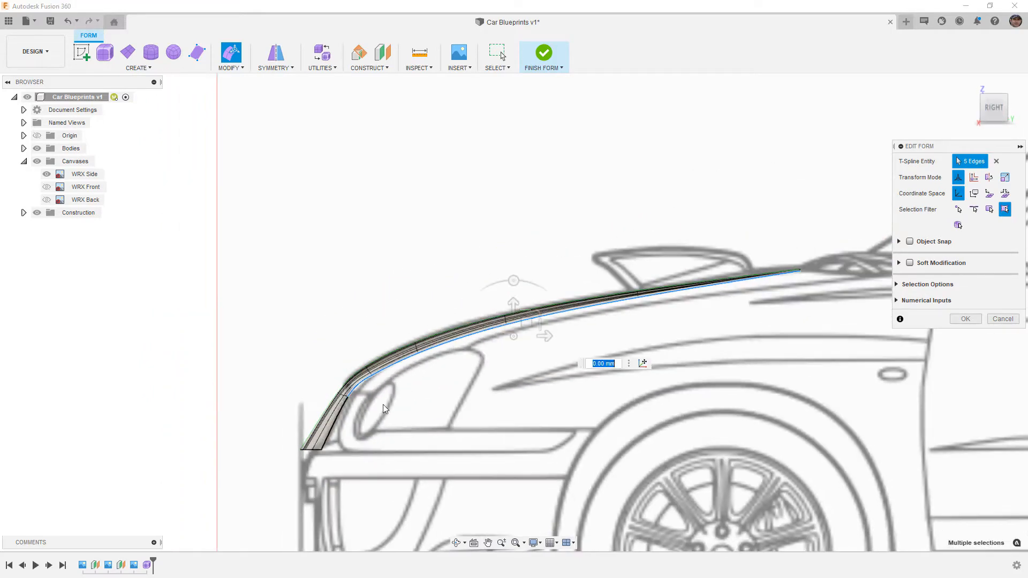
ctrl+click(366, 385)
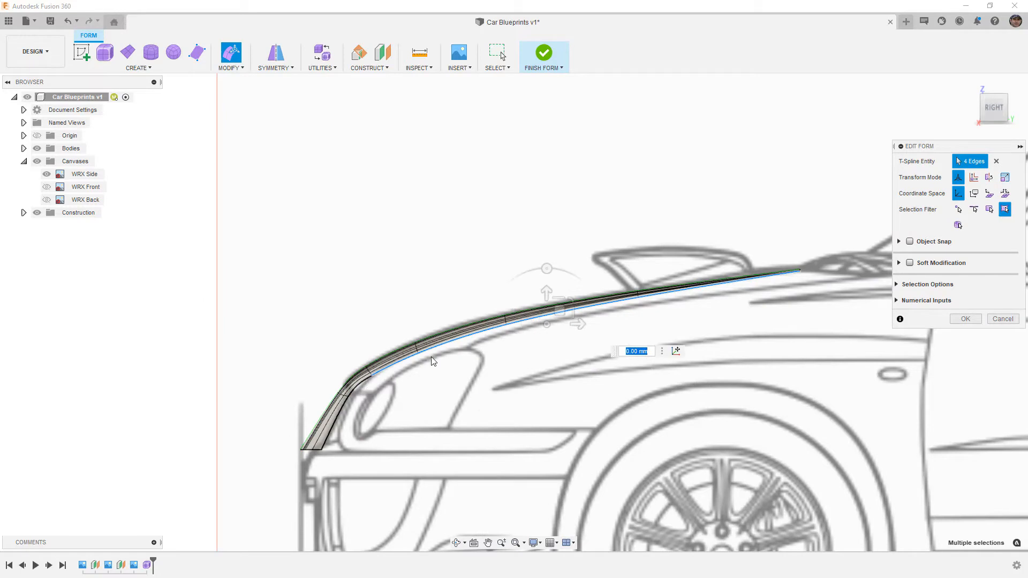
scroll(523, 336, up, 2)
drag(545, 311, 545, 322)
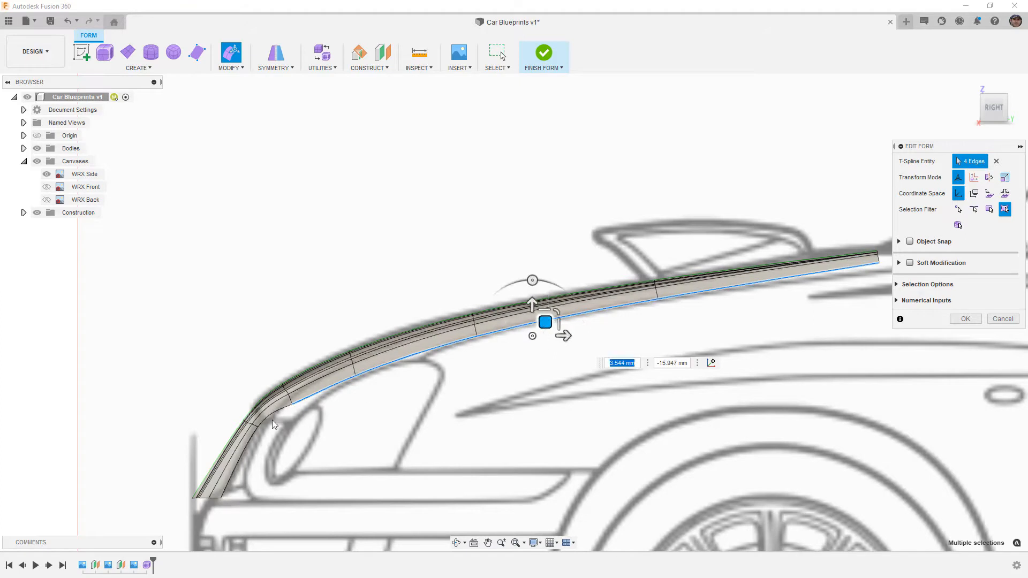
- Move the outer edge's nose-bend vertex 13.289 mm back and 9.746 mm down, its rear corner about 3.5 mm back and 8.9 mm down
mouse_move(263, 430)
mouse_down()
mouse_move(269, 415)
mouse_move(278, 419)
mouse_up()
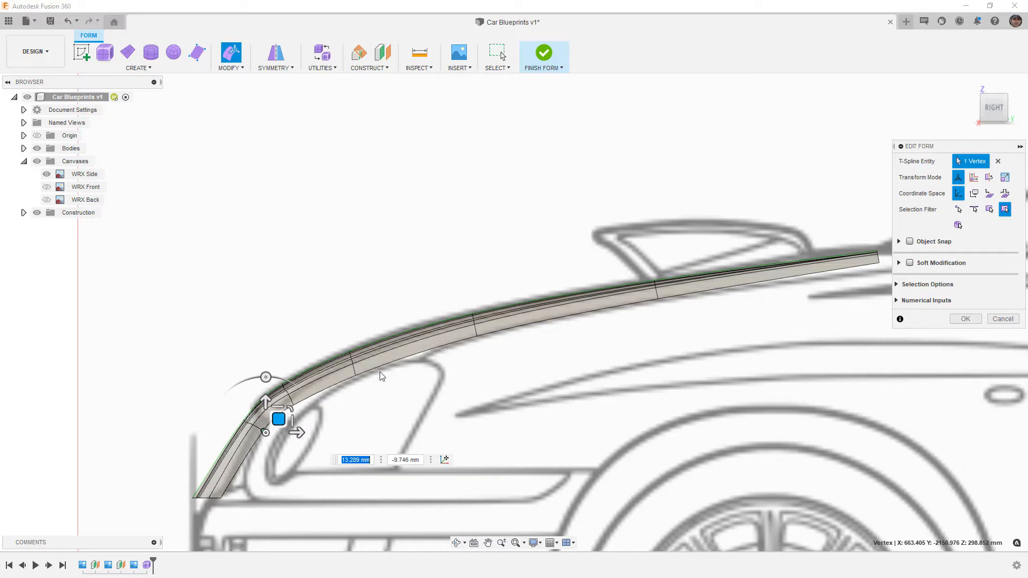
middle_drag(592, 341, 334, 370)
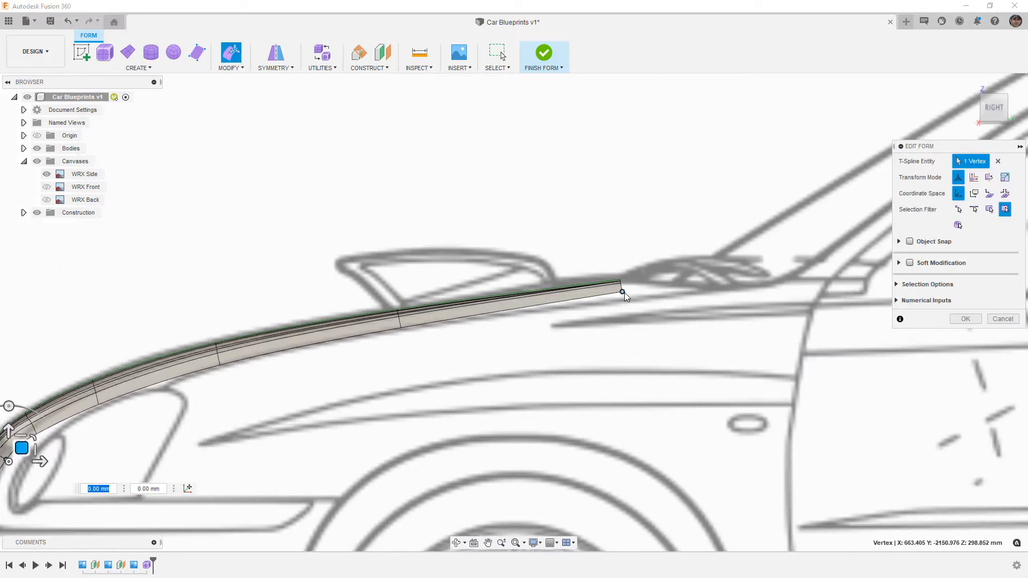
click(624, 292)
drag(634, 278, 635, 284)
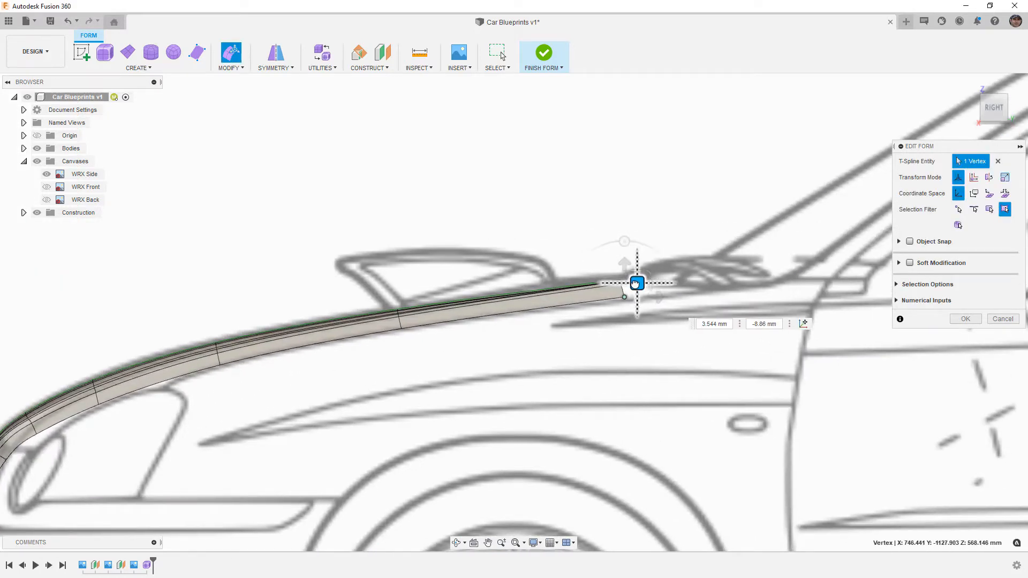
scroll(512, 340, down, 3)
shift+middle_drag(509, 352, 597, 349)
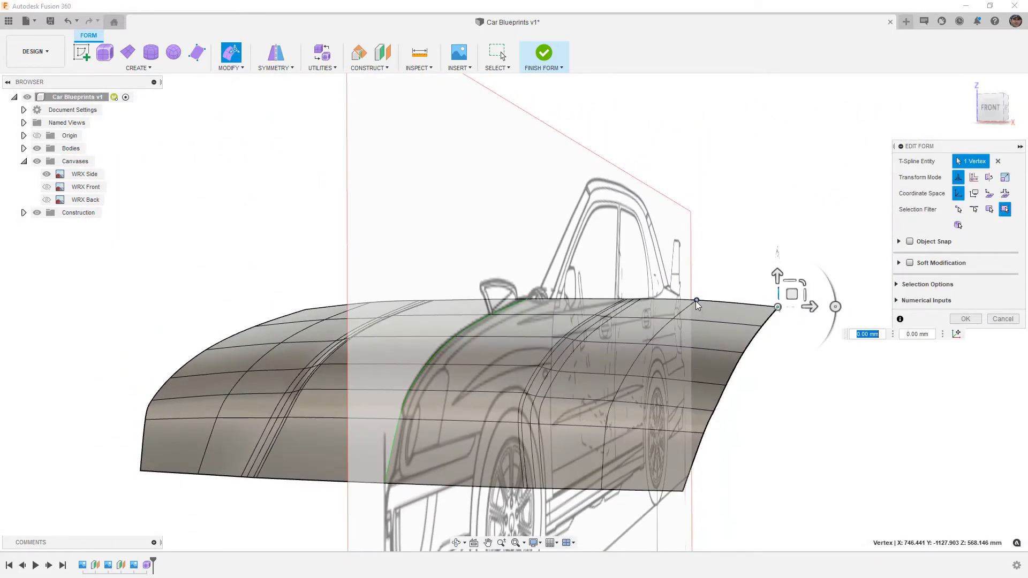
click(990, 107)
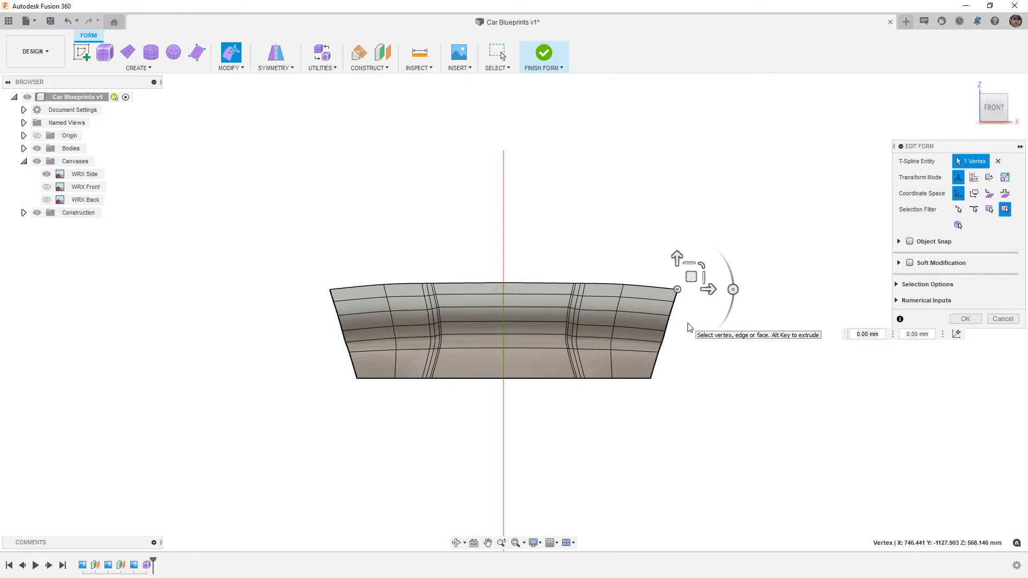
click(968, 320)
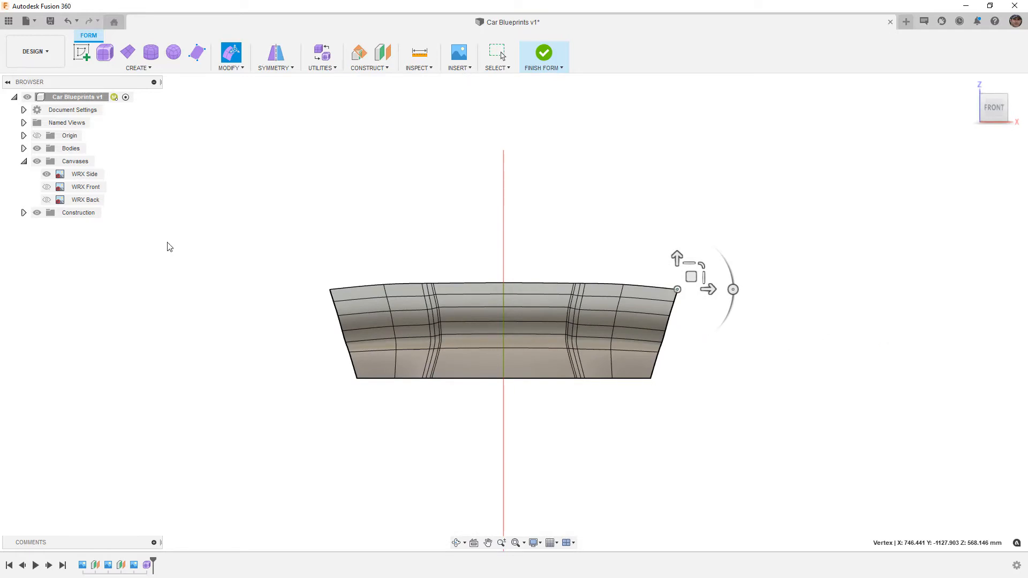
- Compare the hood's outline with the WRX Front canvas from the front and at an angle, hiding the canvas again
click(48, 187)
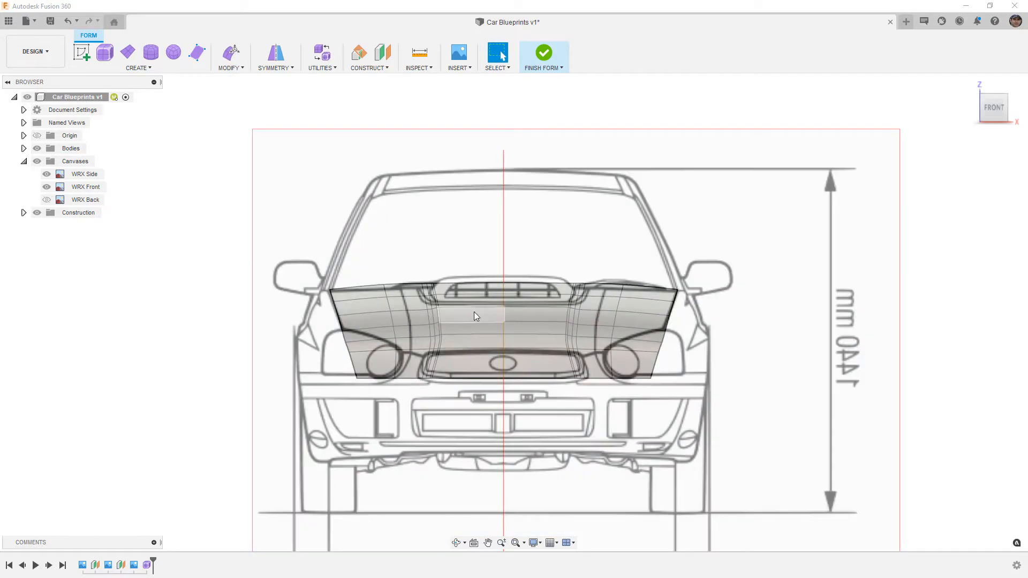
scroll(616, 355, up, 3)
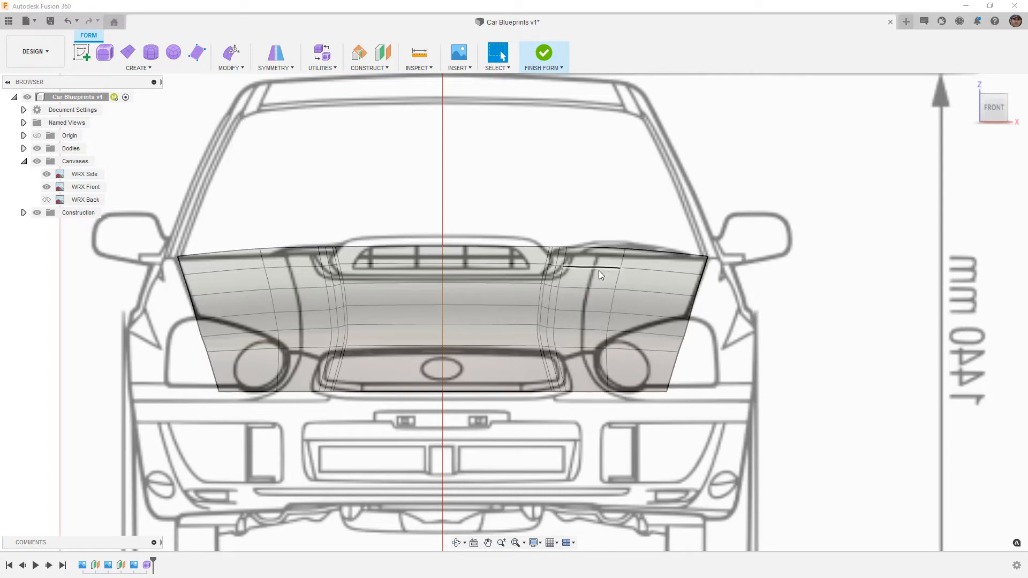
scroll(560, 249, down, 6)
shift+middle_drag(637, 335, 584, 344)
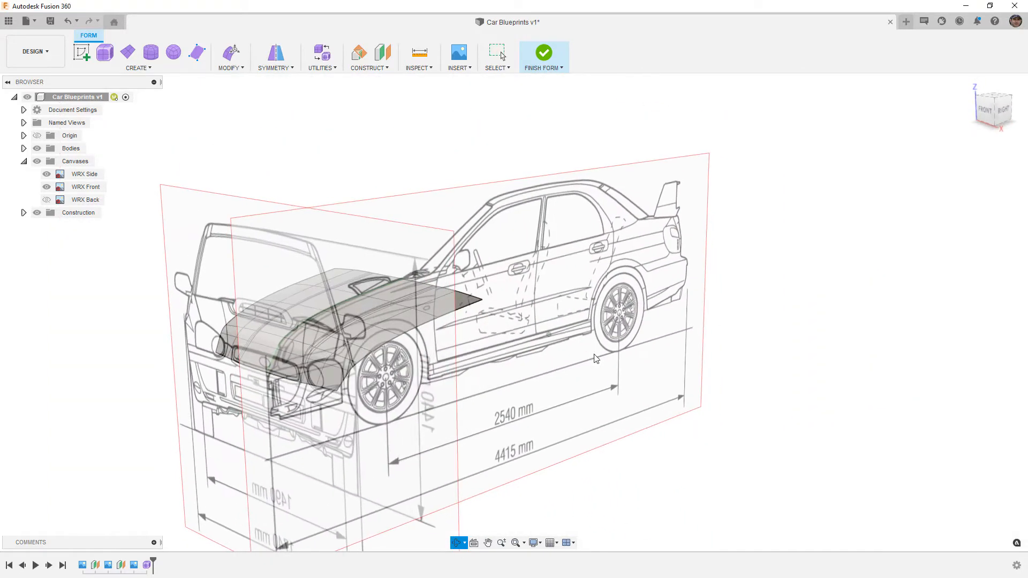
click(47, 187)
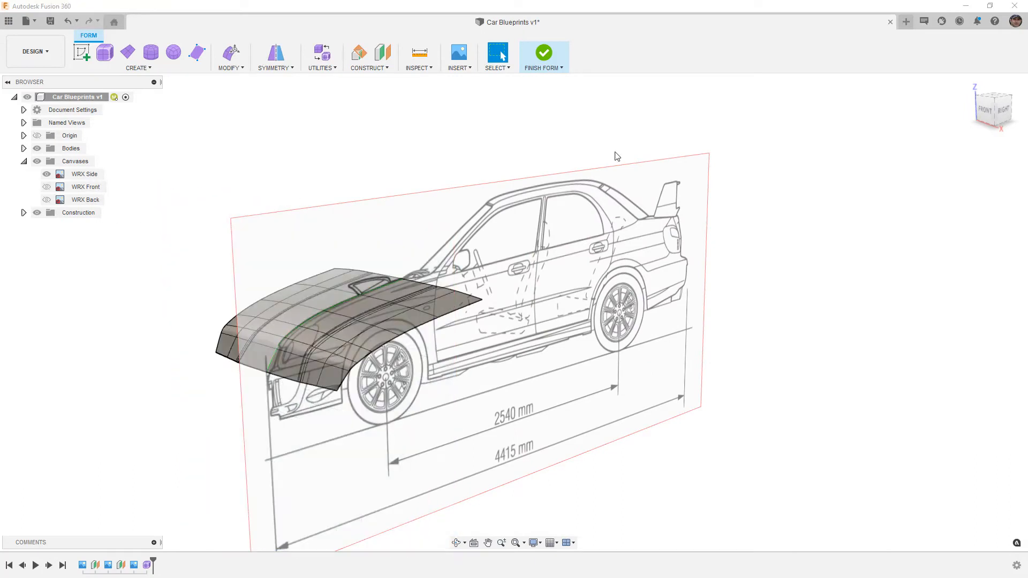
- Try deleting the lengthwise edge loop through the middle of the hood's outer area and undo the deletion
shift+middle_drag(647, 228, 653, 281)
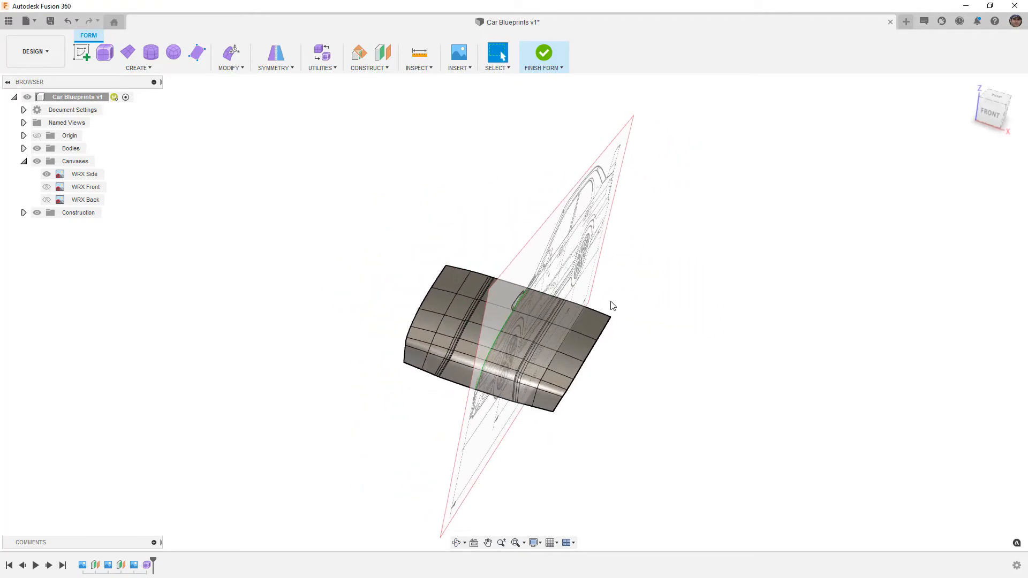
double_click(580, 314)
key(Delete)
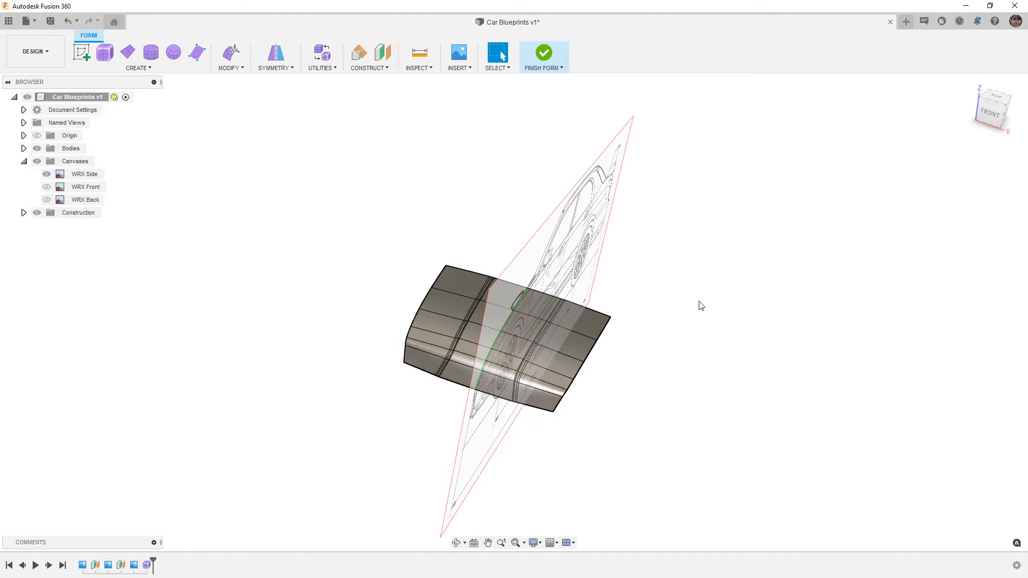
key(ctrl+z)
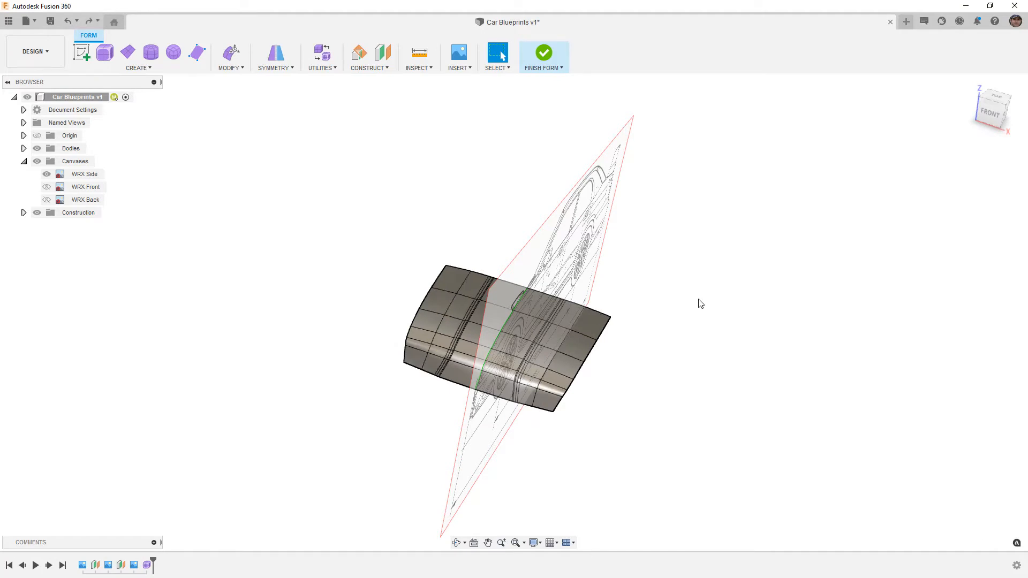
- Try the hood without the outer area's lengthwise middle edge loop, deleting it in the front view
click(991, 113)
scroll(563, 355, up, 5)
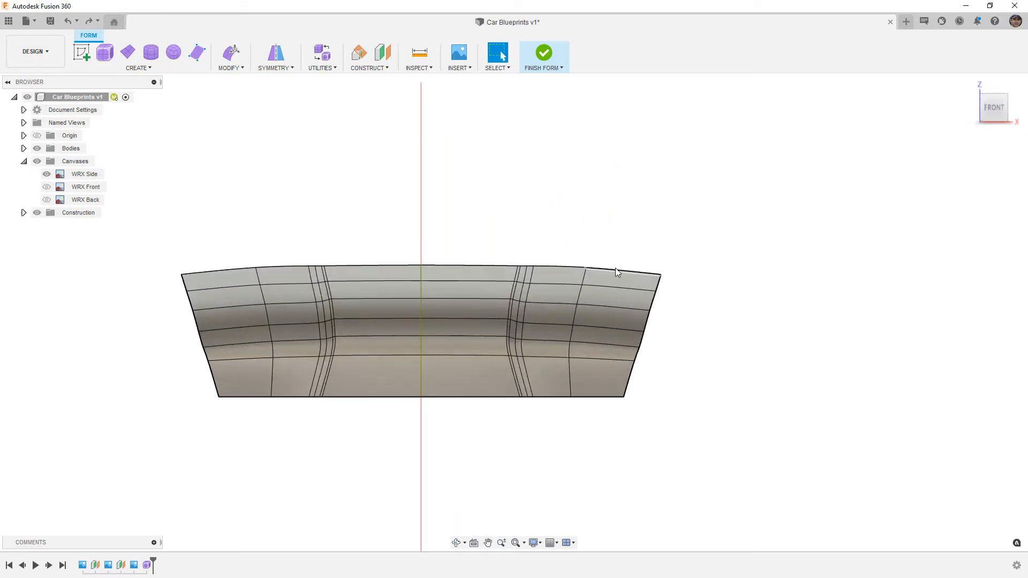
double_click(585, 276)
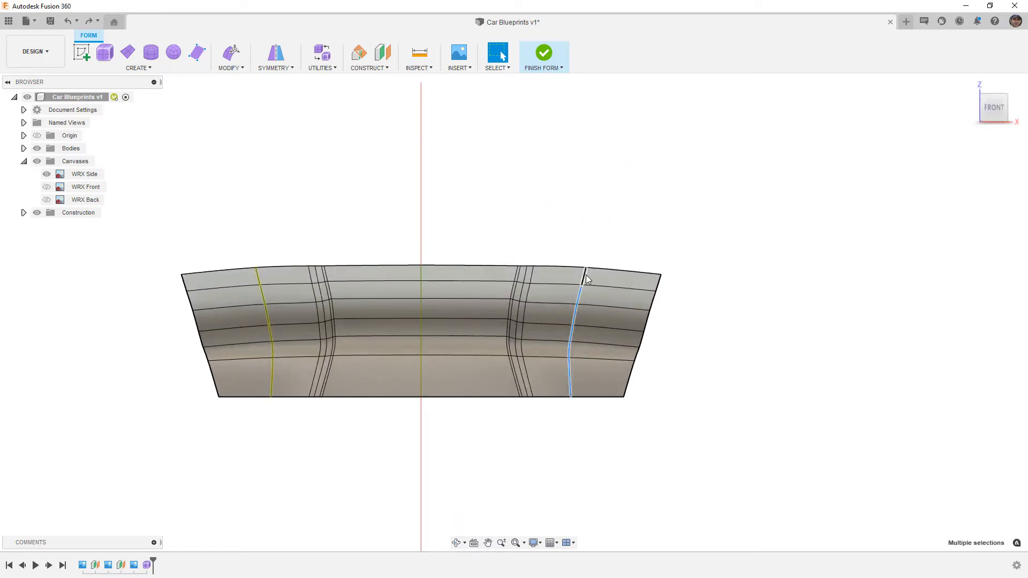
key(Delete)
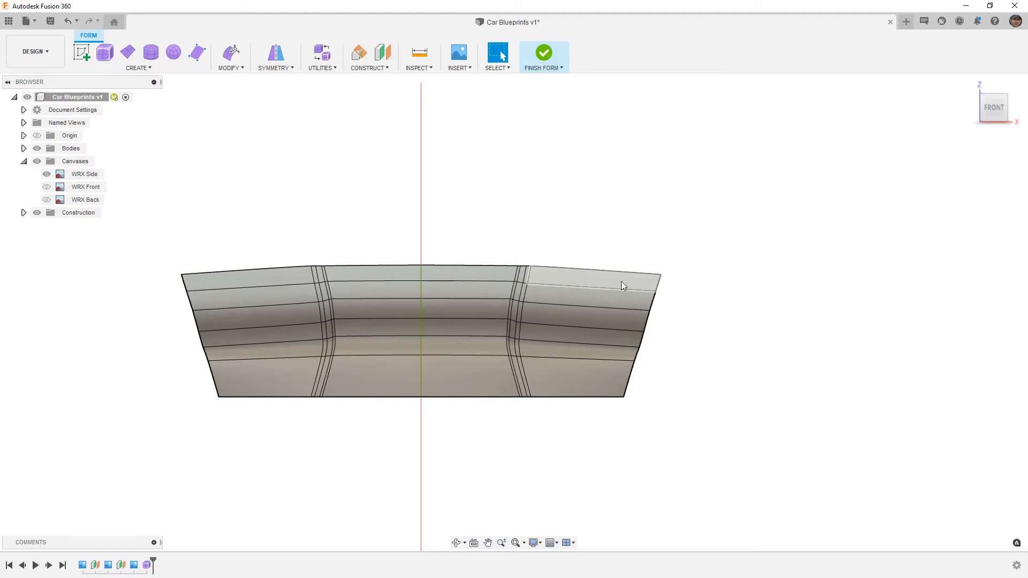
- Examine the hood's surface smoothness in shaded display without edges, and restore the display with visible edges
click(541, 544)
mouse_move(589, 448)
click(656, 447)
mouse_move(598, 424)
shift+middle_down()
mouse_move(601, 434)
mouse_move(577, 422)
mouse_move(586, 413)
mouse_move(590, 430)
shift+middle_up()
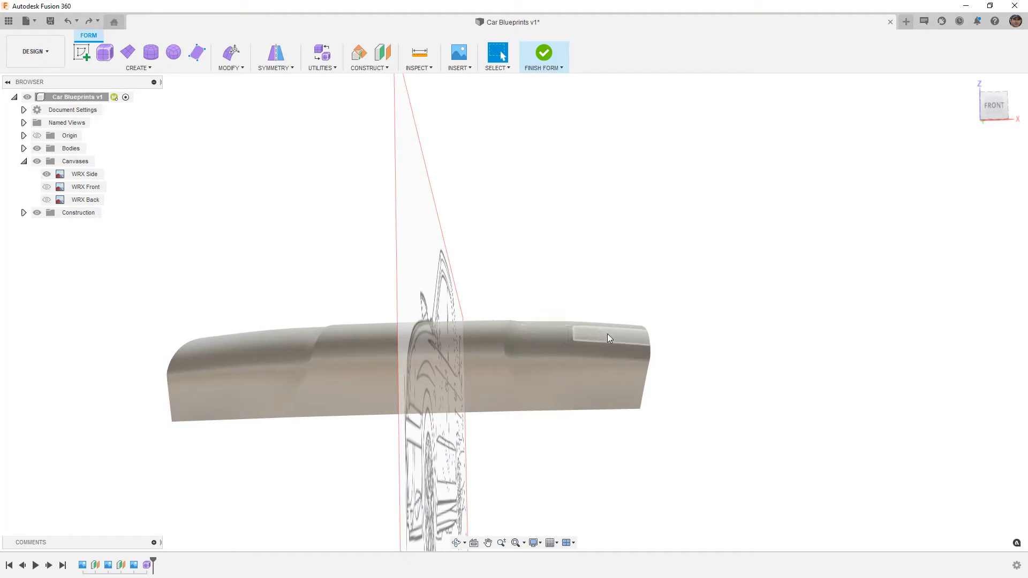
click(534, 543)
mouse_move(571, 450)
click(653, 469)
scroll(590, 432, down, 3)
shift+middle_drag(590, 431, 586, 465)
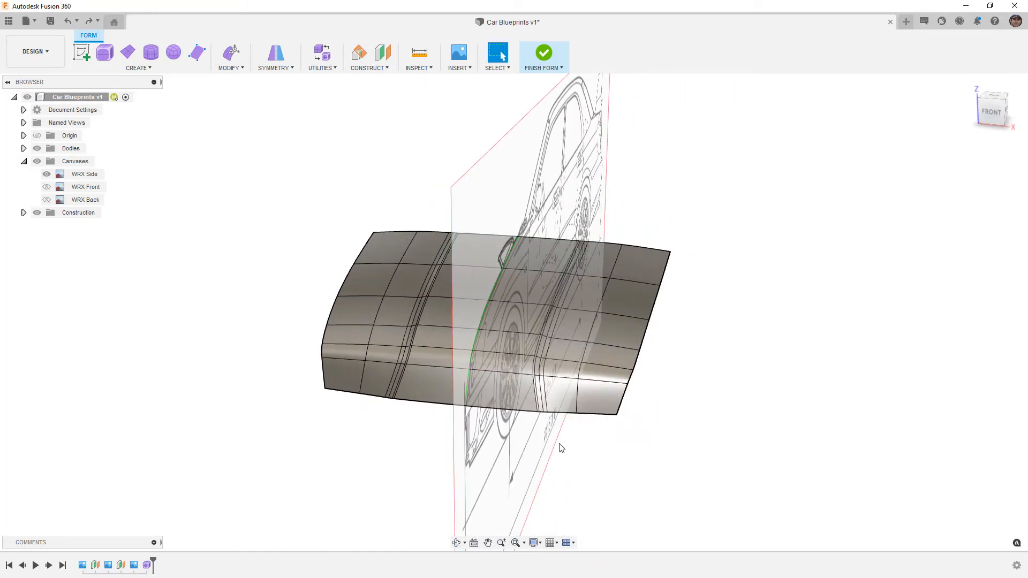
- Show the WRX Front canvas and compare the hood with both blueprints from the front and at an angle
click(46, 187)
click(995, 105)
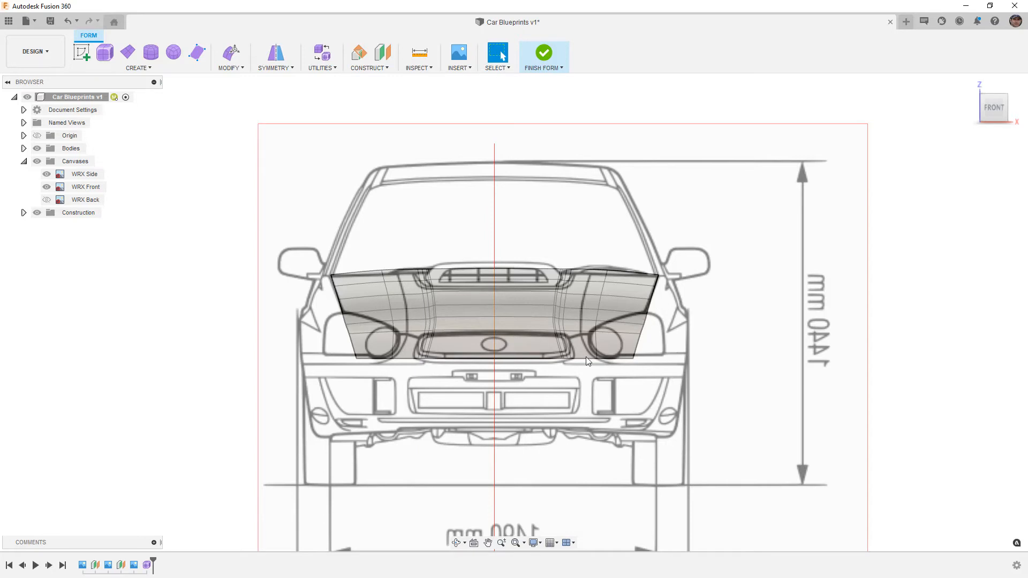
scroll(573, 341, down, 5)
mouse_move(659, 407)
shift+middle_down()
mouse_move(623, 406)
mouse_move(654, 393)
shift+middle_up()
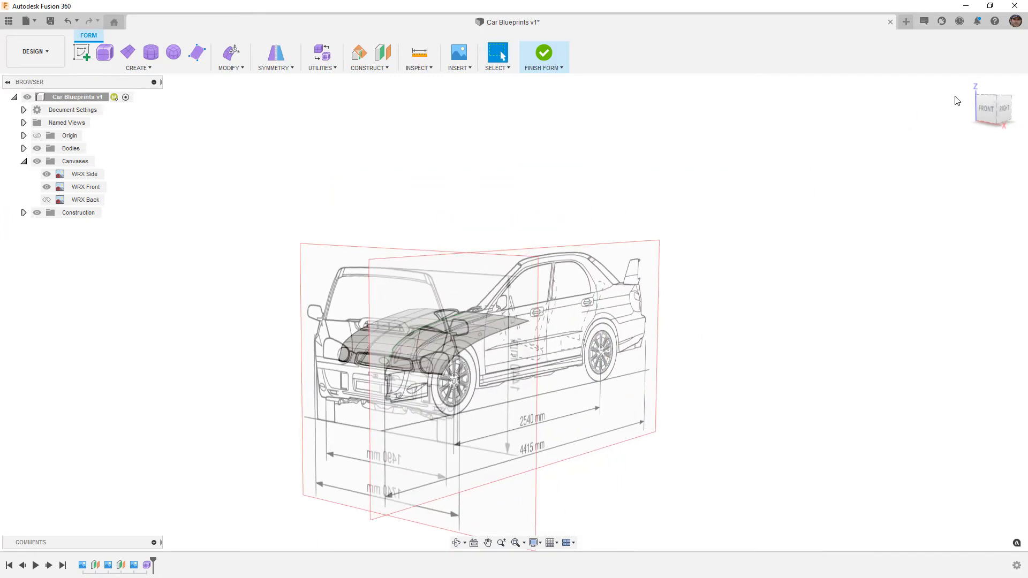
- Return to the home view and save the design as a new version with the description User Saved
click(977, 84)
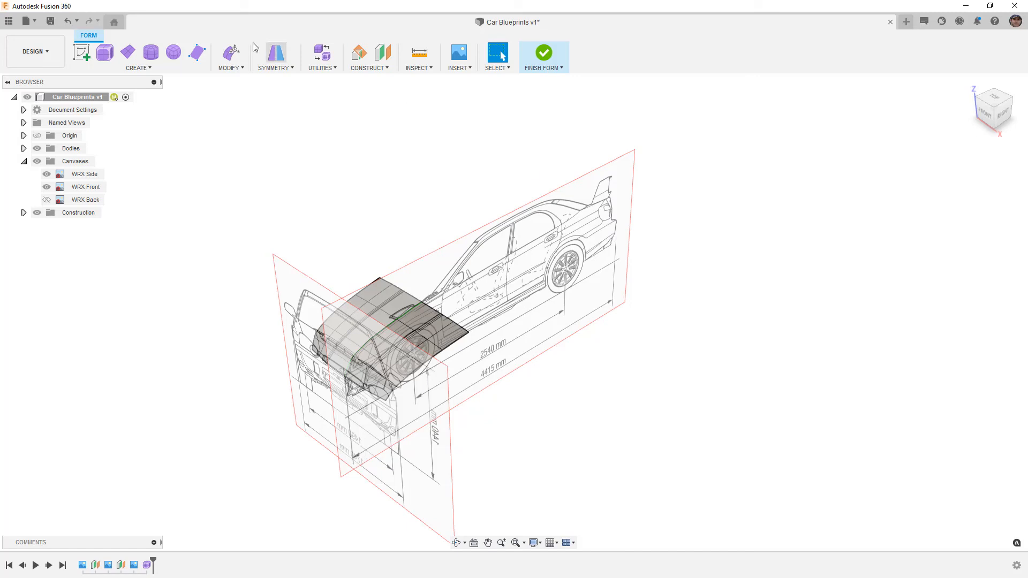
click(50, 21)
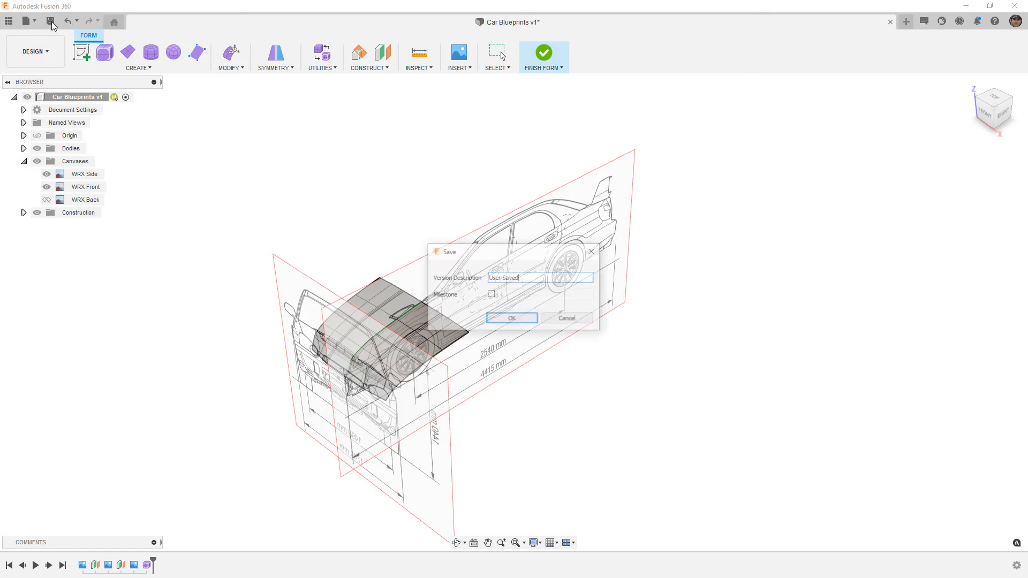
click(512, 319)
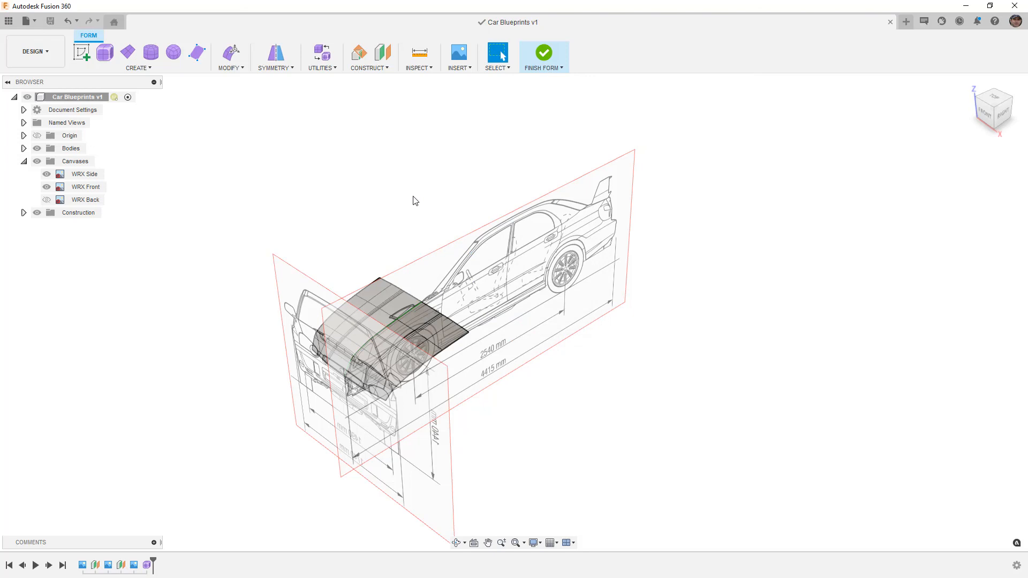